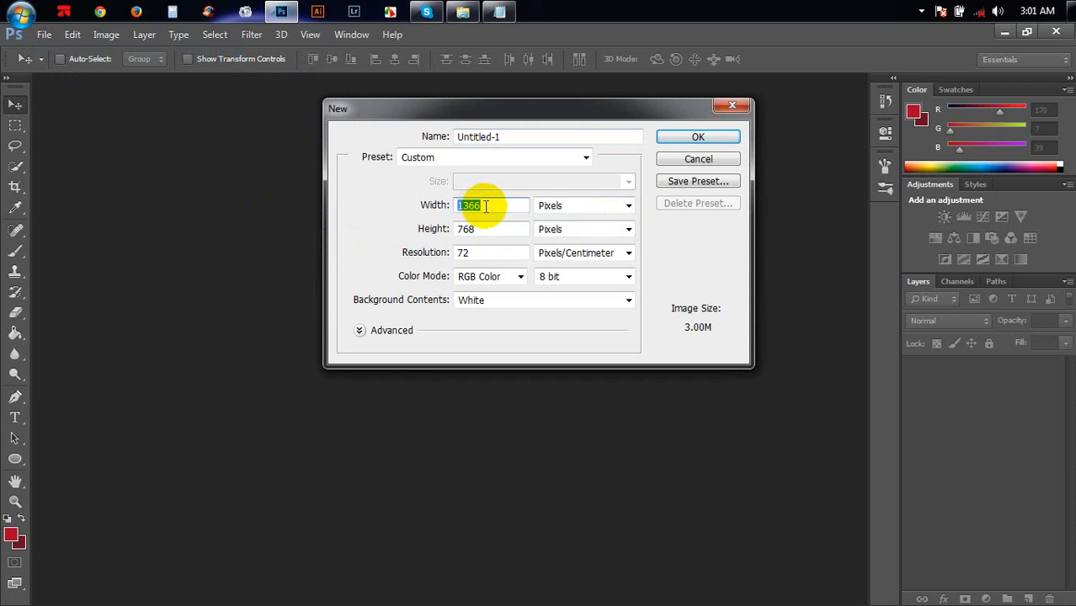
Create a new 1366 × 768 pixel RGB document at 72 pixels/centimeter with a white background.
{"action": "left_click", "coordinate": [480, 206]}
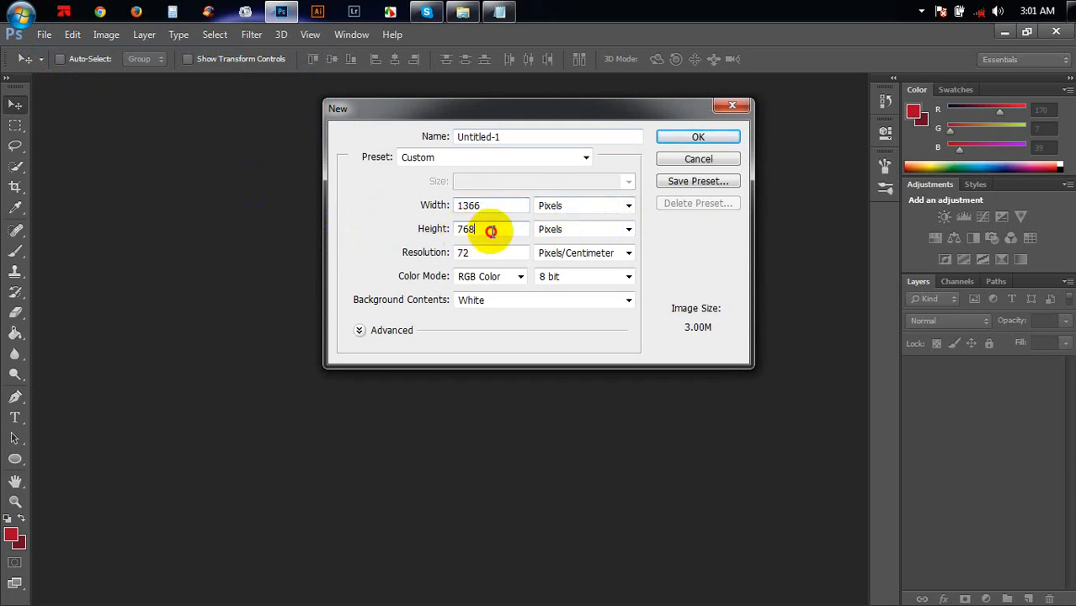
{"action": "key", "text": "Tab"}
{"action": "key", "text": "Tab"}
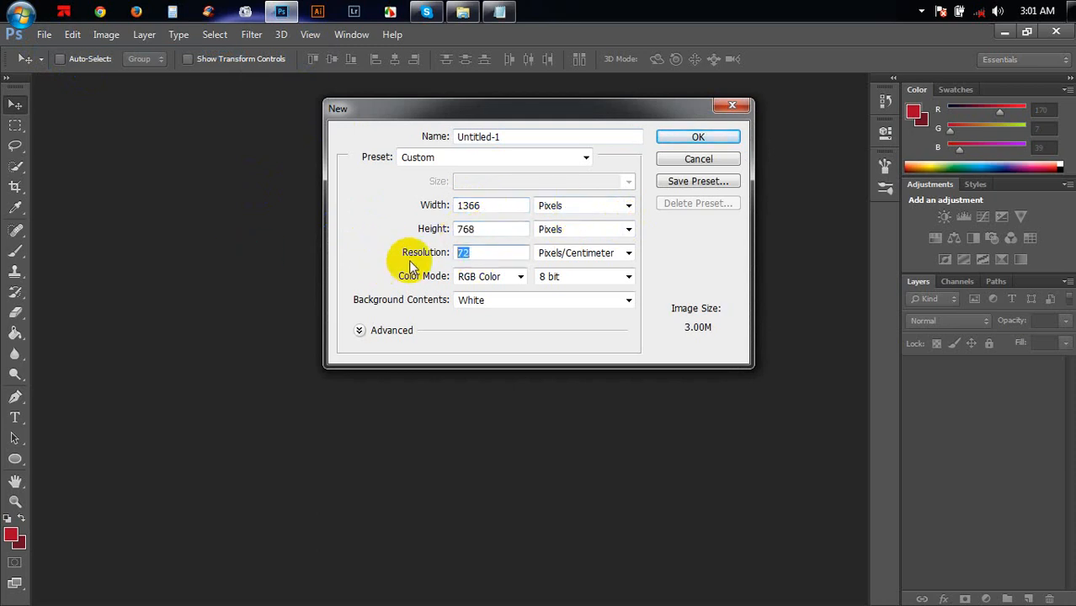
{"action": "left_click", "coordinate": [704, 138]}
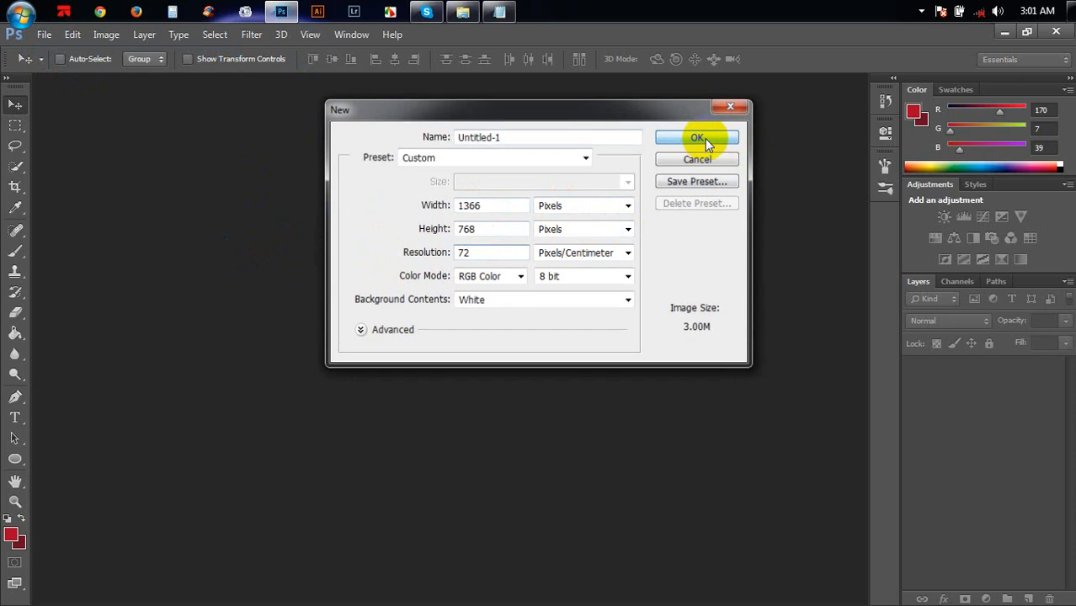
Swap the foreground and background colors and confirm dark red #6b0c22 as the foreground color.
{"action": "left_click", "coordinate": [22, 518]}
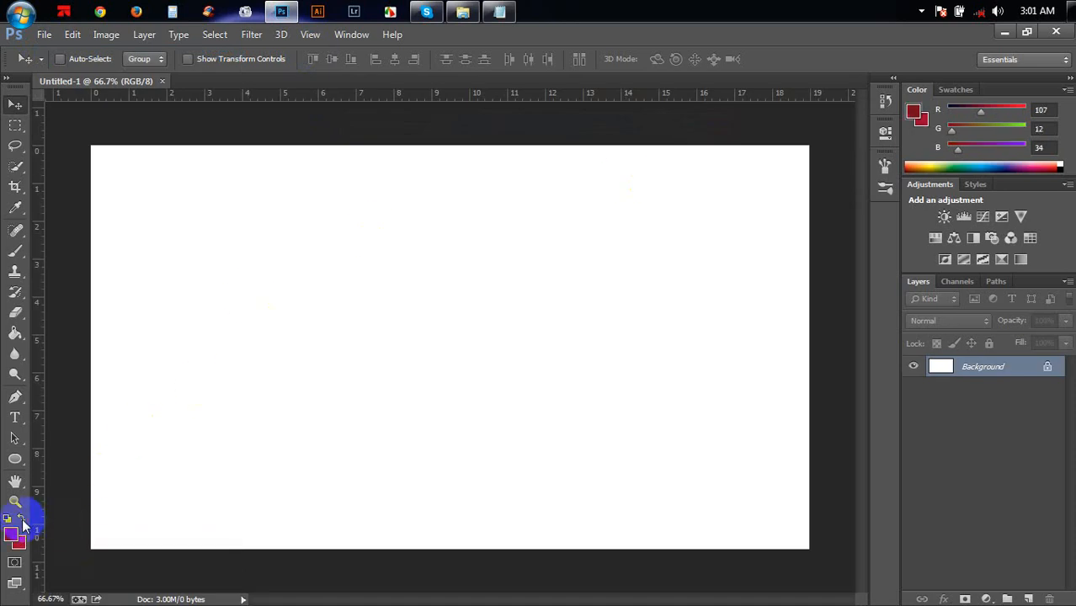
{"action": "left_click", "coordinate": [11, 538]}
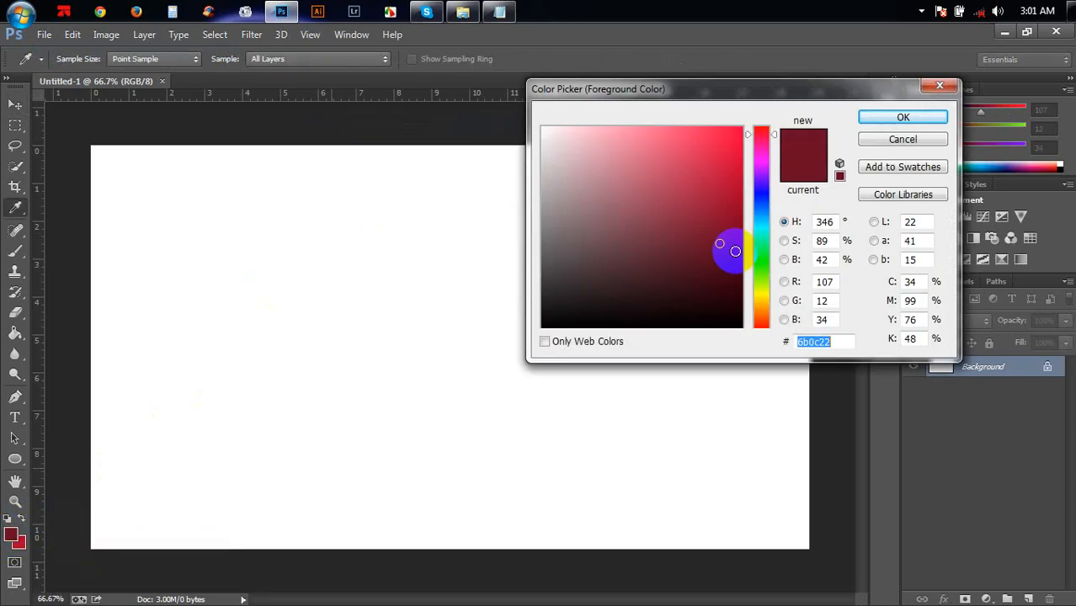
{"action": "left_click", "coordinate": [814, 345]}
{"action": "left_click_drag", "start_coordinate": [802, 341], "coordinate": [833, 343]}
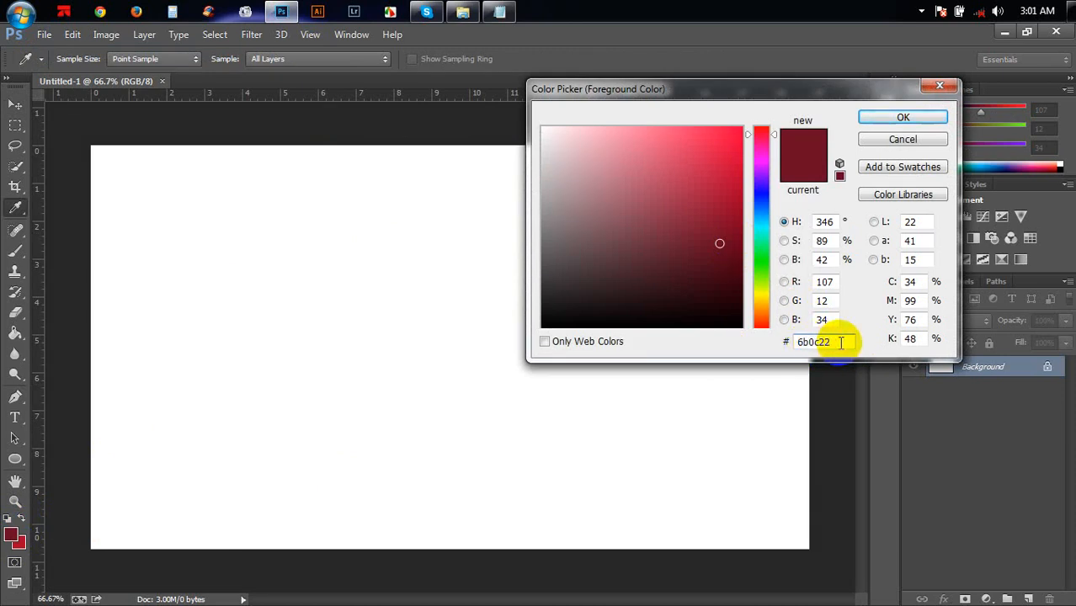
{"action": "left_click", "coordinate": [932, 116]}
Fill the whole Background layer with the dark red foreground color using the Paint Bucket tool.
{"action": "left_click", "coordinate": [15, 334]}
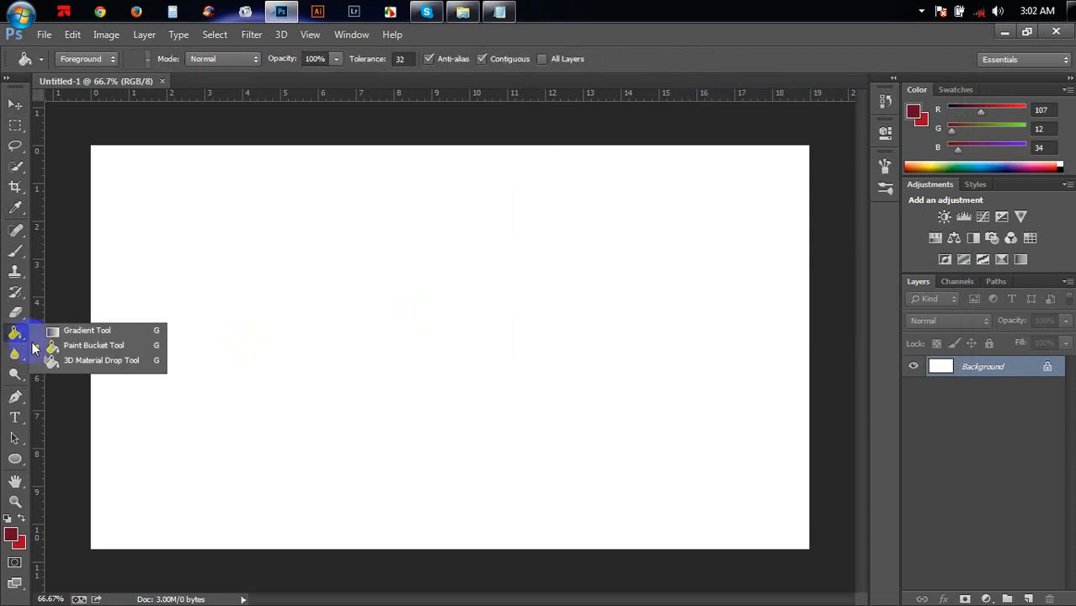
{"action": "left_click", "coordinate": [87, 345]}
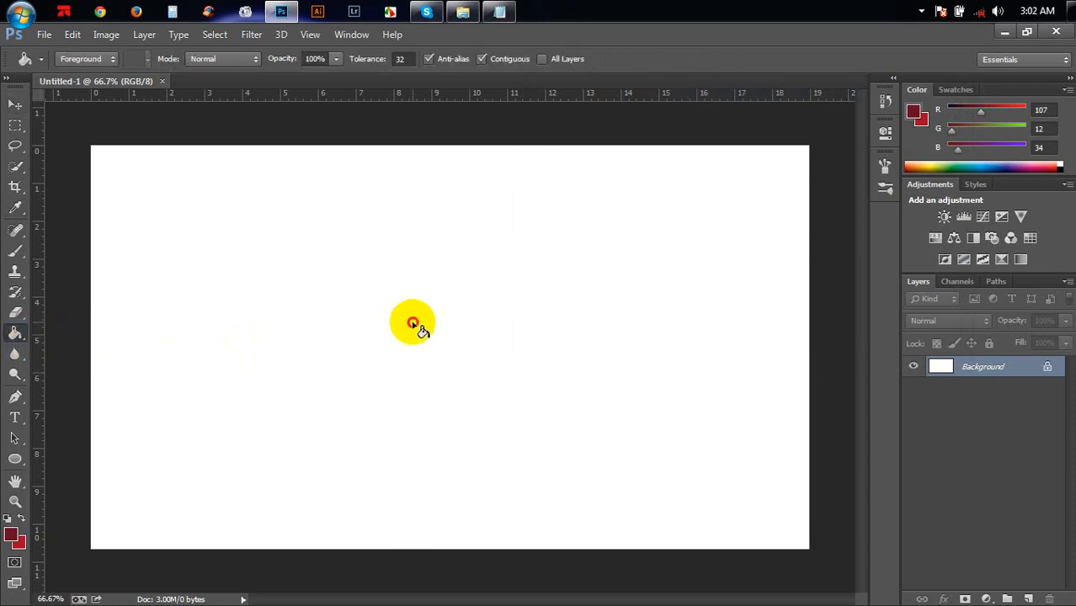
{"action": "left_click", "coordinate": [413, 323]}
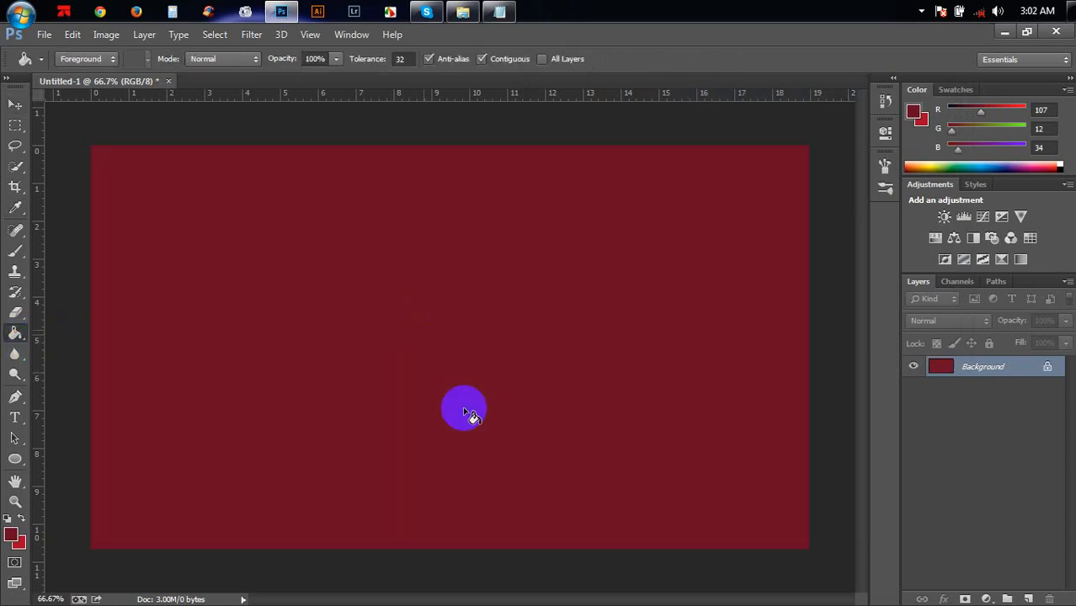
{"action": "left_click", "coordinate": [12, 344]}
{"action": "left_click", "coordinate": [87, 345]}
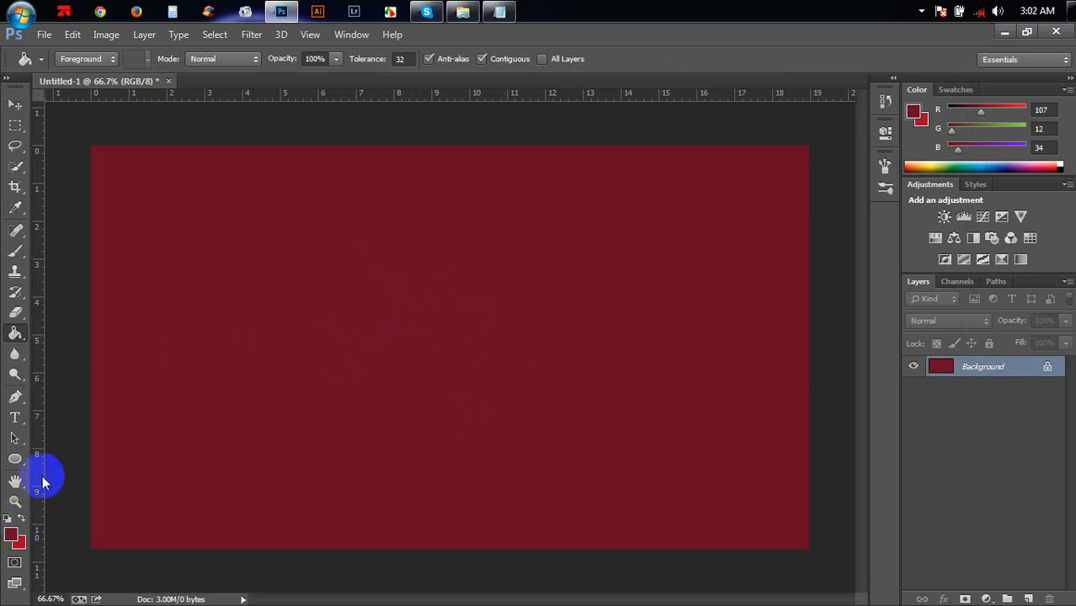
Swap the colors again and confirm brighter red #aa0727 as the foreground color.
{"action": "left_click", "coordinate": [22, 520]}
{"action": "left_click", "coordinate": [13, 537]}
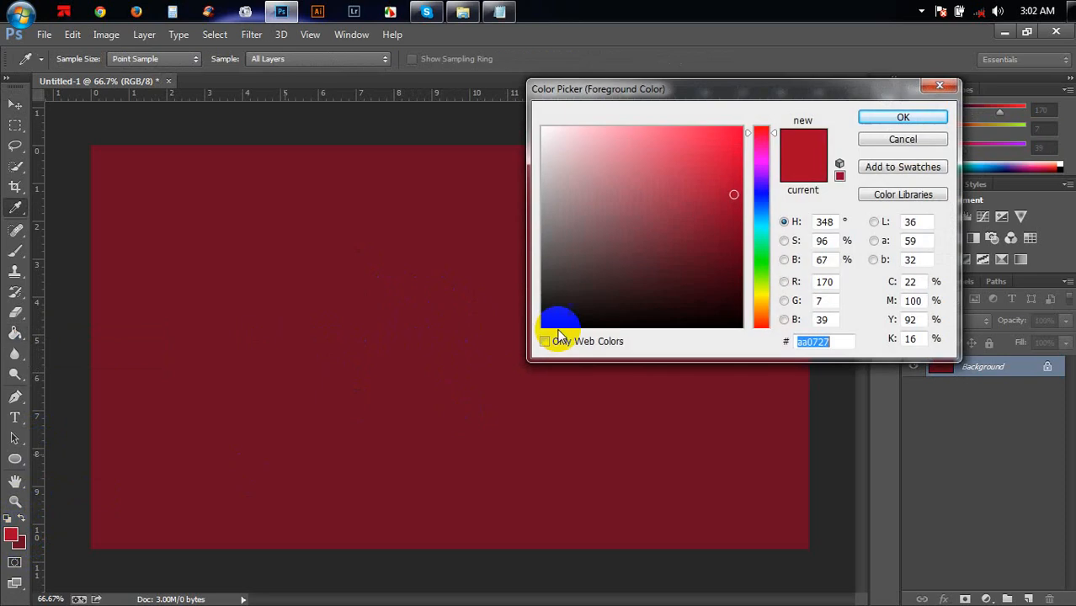
{"action": "left_click_drag", "start_coordinate": [840, 341], "coordinate": [773, 325]}
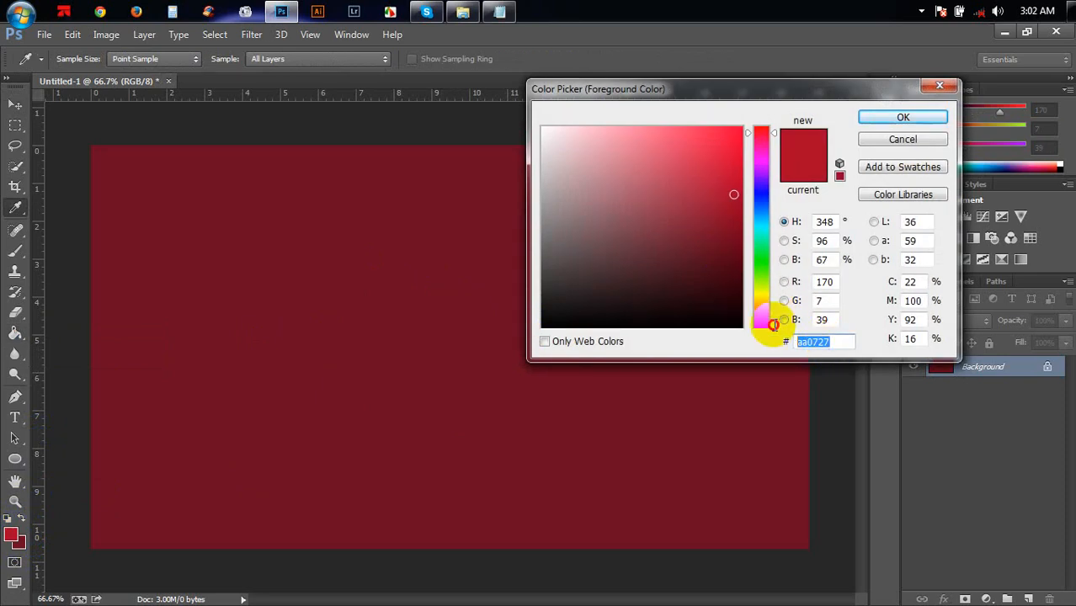
{"action": "left_click", "coordinate": [902, 118]}
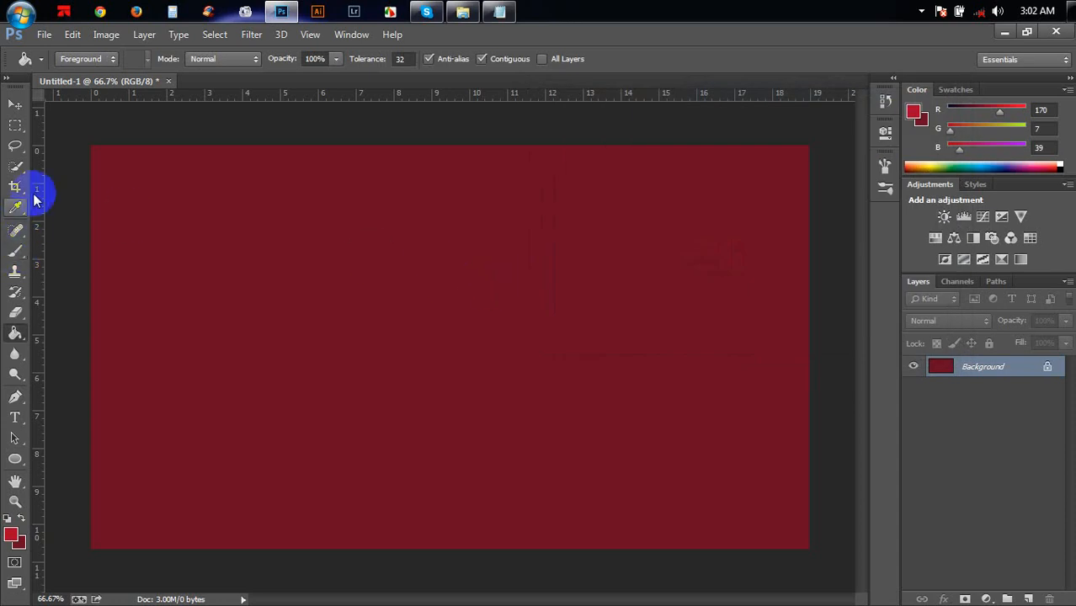
Set the Pen tool to Shape mode and place a vertical and a horizontal guide crossing at the canvas center.
{"action": "left_click_drag", "start_coordinate": [22, 407], "coordinate": [74, 395]}
{"action": "left_click", "coordinate": [98, 59]}
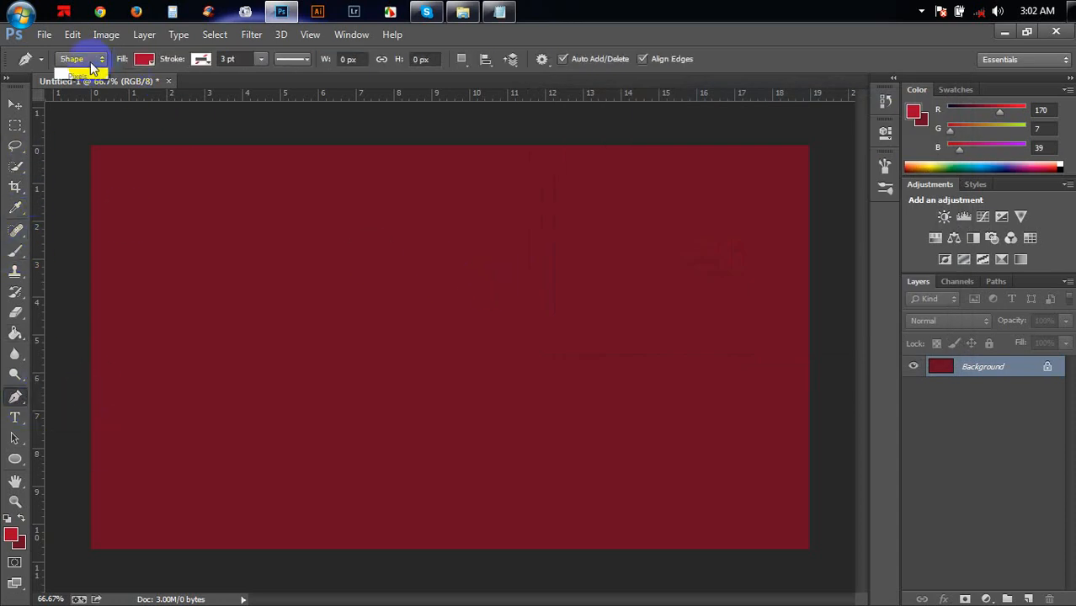
{"action": "left_click", "coordinate": [91, 76]}
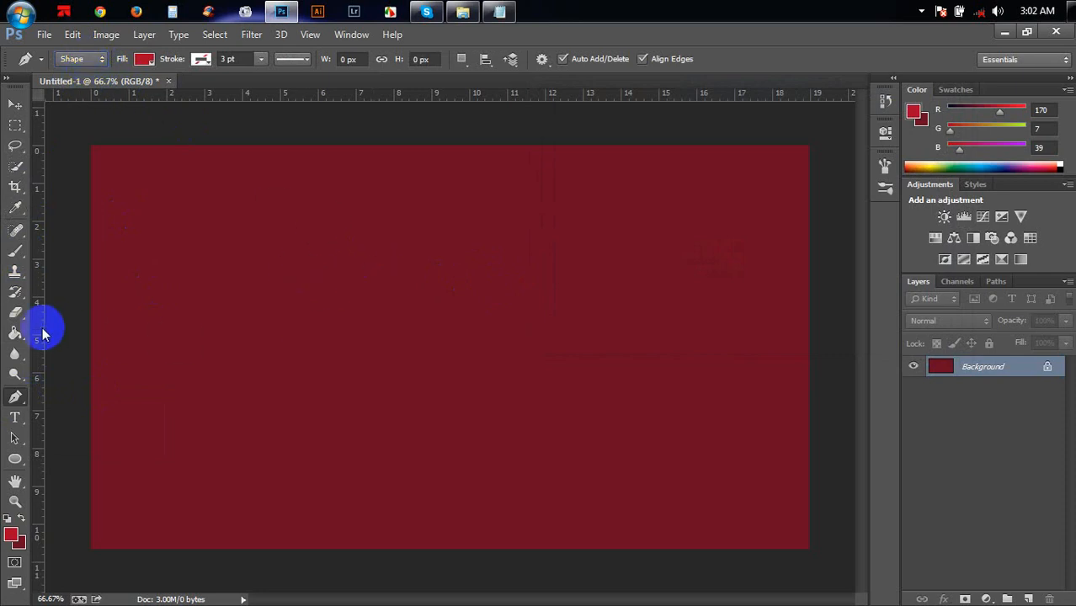
{"action": "left_click_drag", "start_coordinate": [43, 335], "coordinate": [484, 333]}
{"action": "left_click_drag", "start_coordinate": [524, 94], "coordinate": [552, 346]}
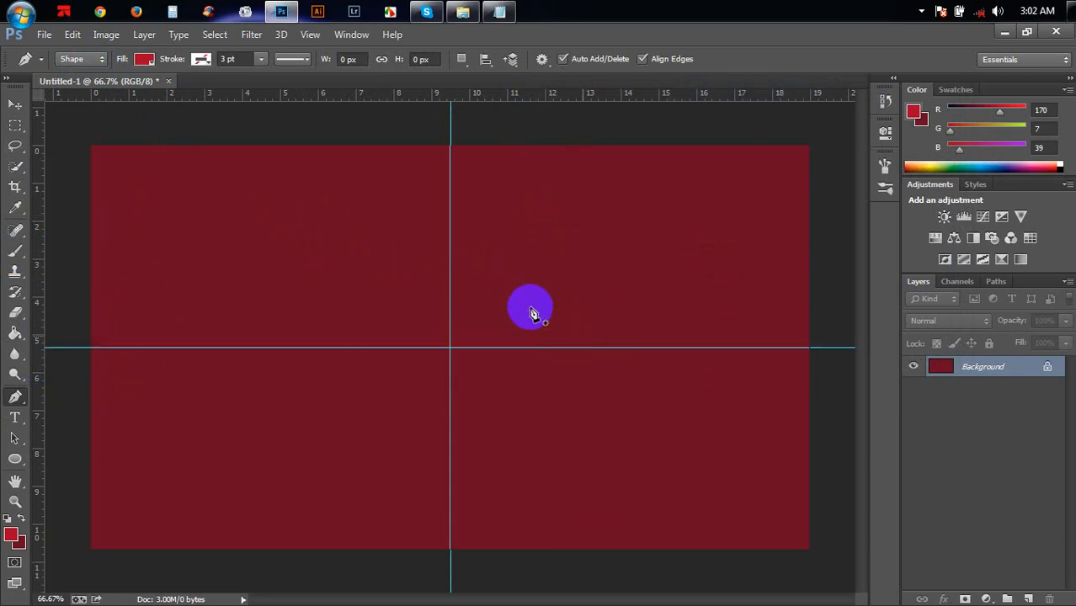
Draw a closed thin triangular ray, about 720 × 423 px, from the guide intersection to just outside the canvas's upper-left corner.
{"action": "left_click", "coordinate": [496, 143]}
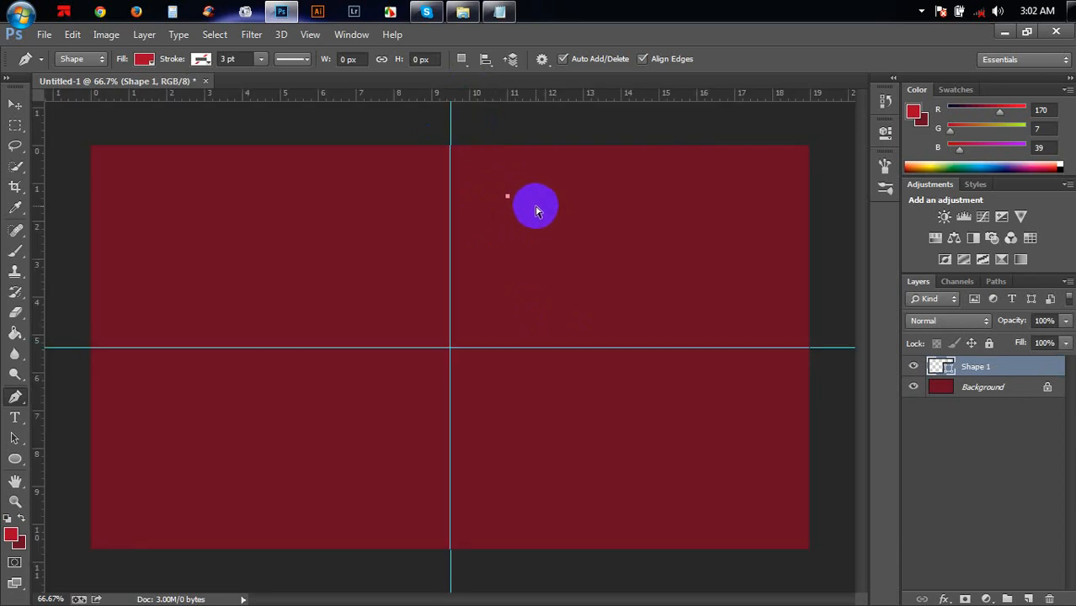
{"action": "key", "text": "ctrl+z"}
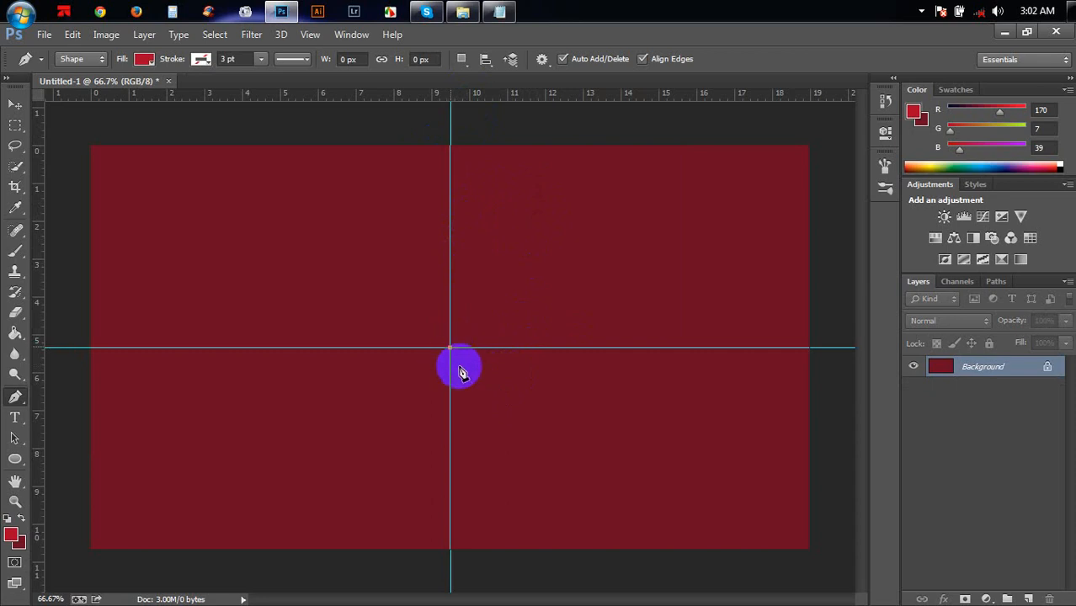
{"action": "left_click", "coordinate": [450, 348]}
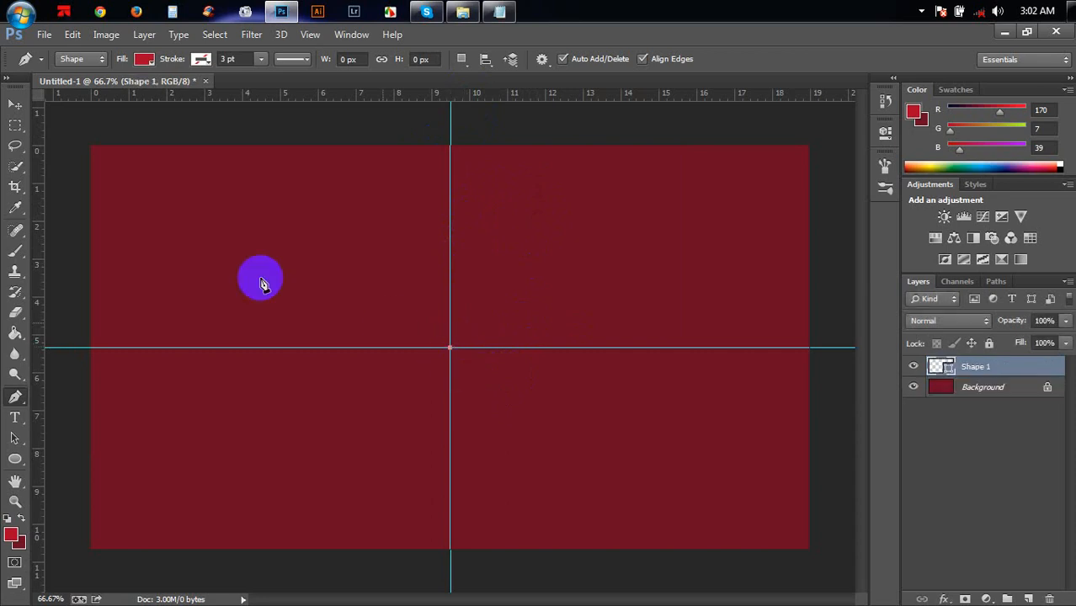
{"action": "left_click", "coordinate": [71, 149]}
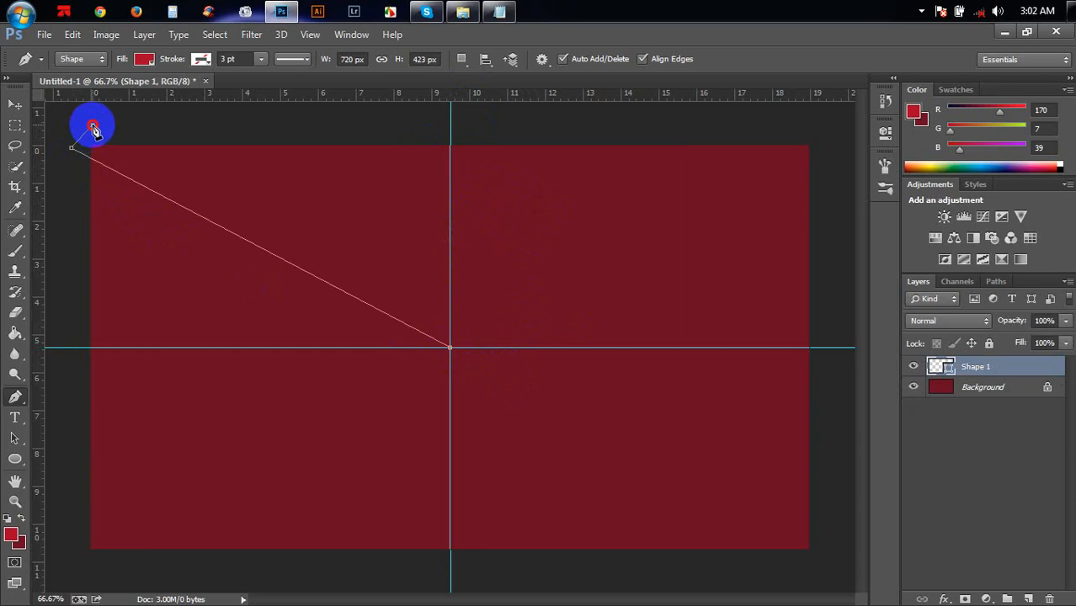
{"action": "left_click", "coordinate": [93, 126]}
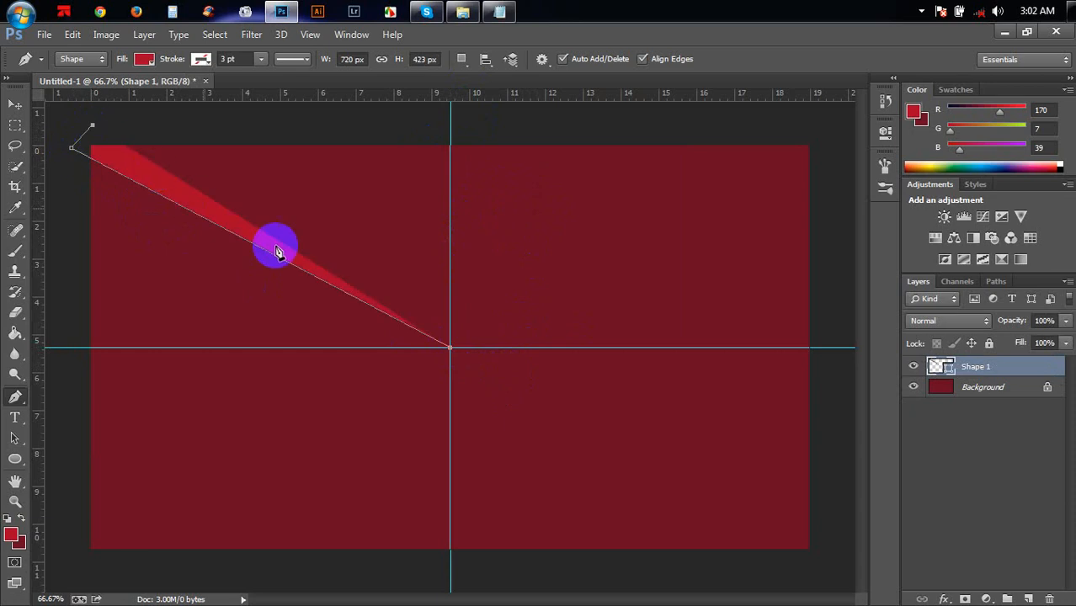
{"action": "left_click", "coordinate": [449, 349]}
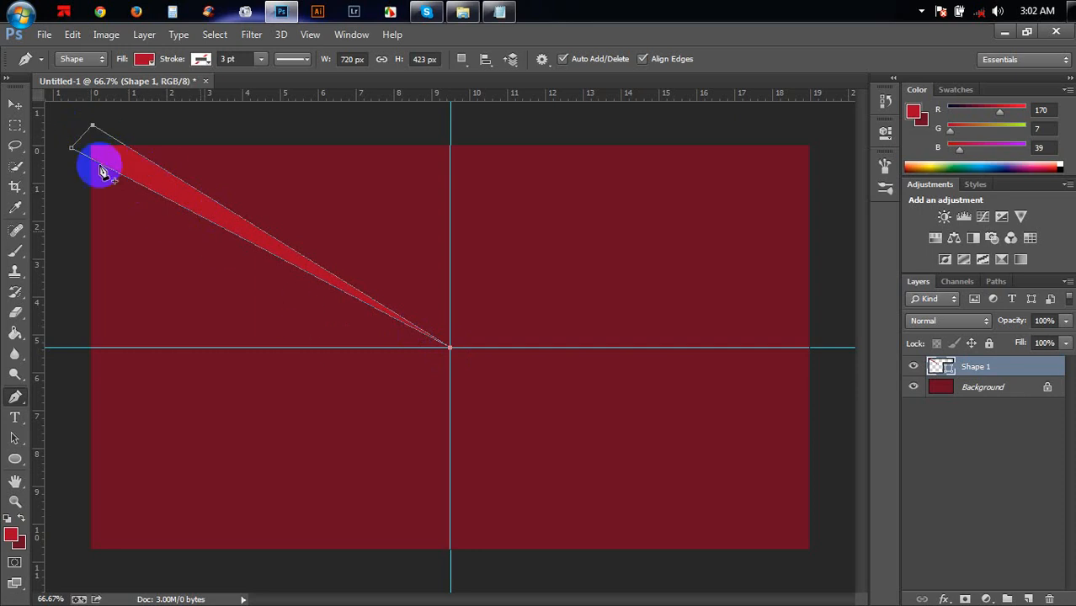
Free-transform the ray, moving its pivot to the guide intersection and rotating it clockwise by about 8.65°.
{"action": "left_click", "coordinate": [16, 105]}
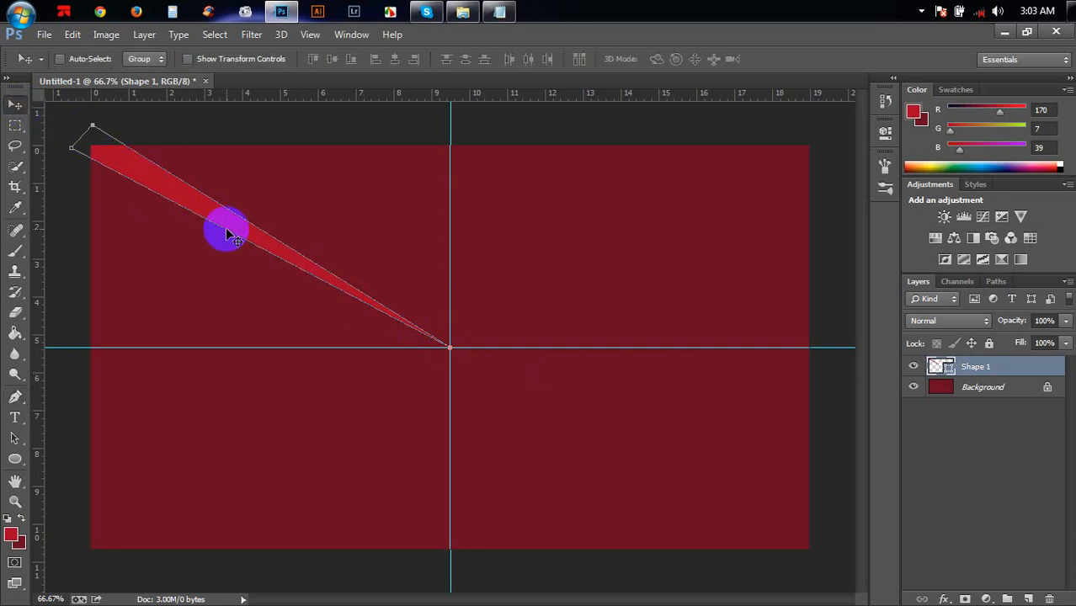
{"action": "key", "text": "ctrl+t"}
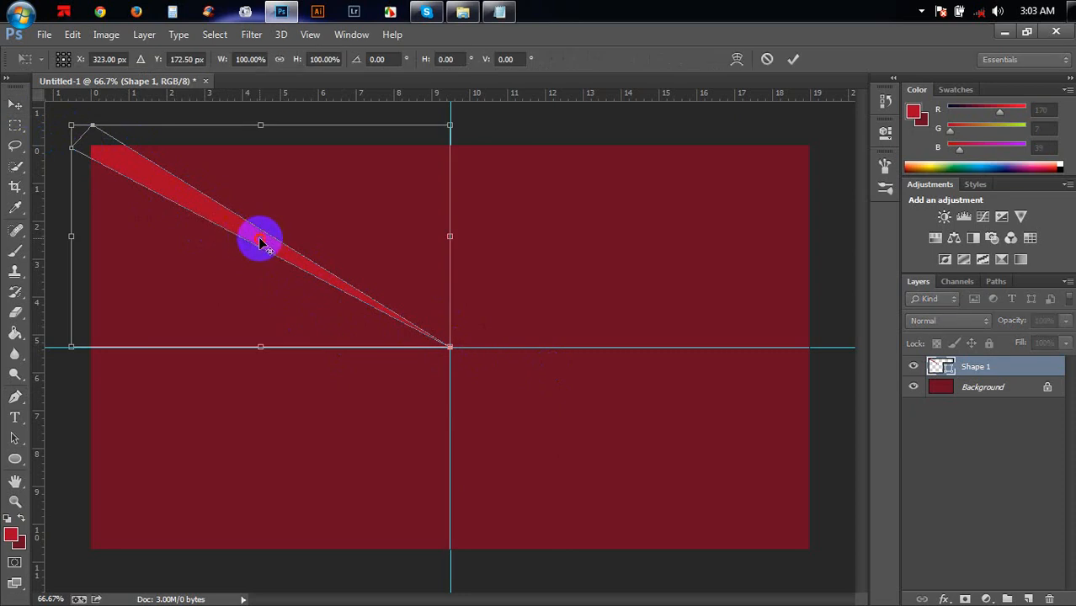
{"action": "left_click_drag", "start_coordinate": [260, 242], "coordinate": [449, 348]}
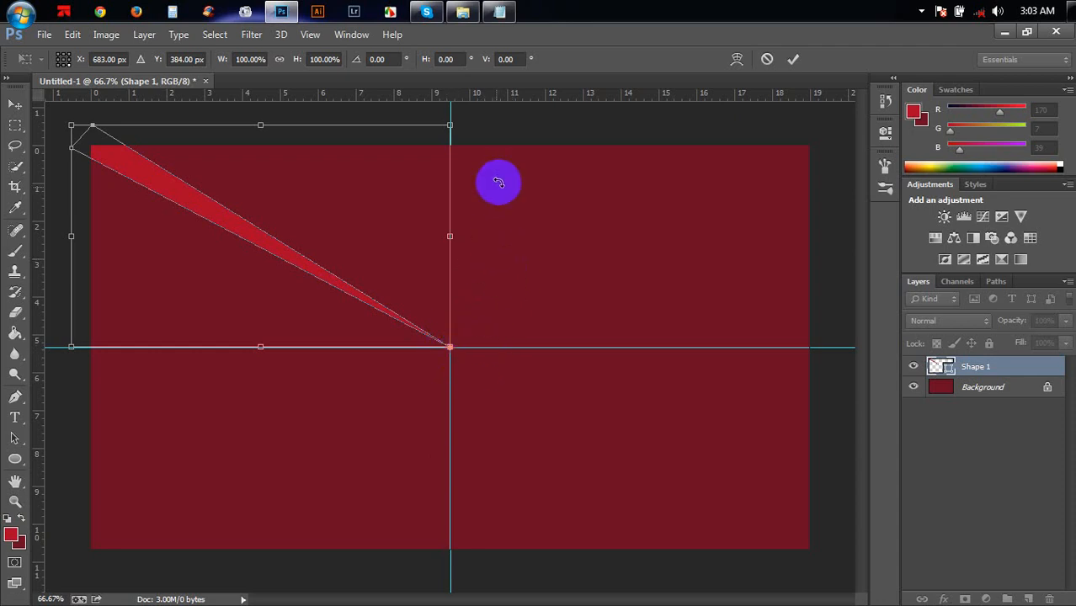
{"action": "left_click_drag", "start_coordinate": [501, 180], "coordinate": [522, 195]}
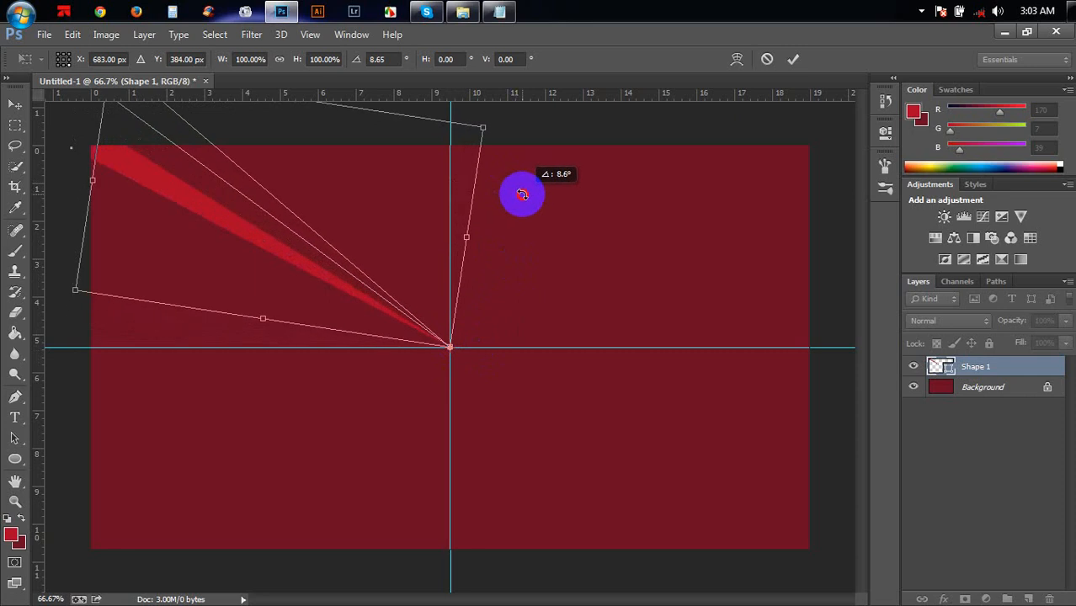
{"action": "left_click_drag", "start_coordinate": [522, 195], "coordinate": [522, 195]}
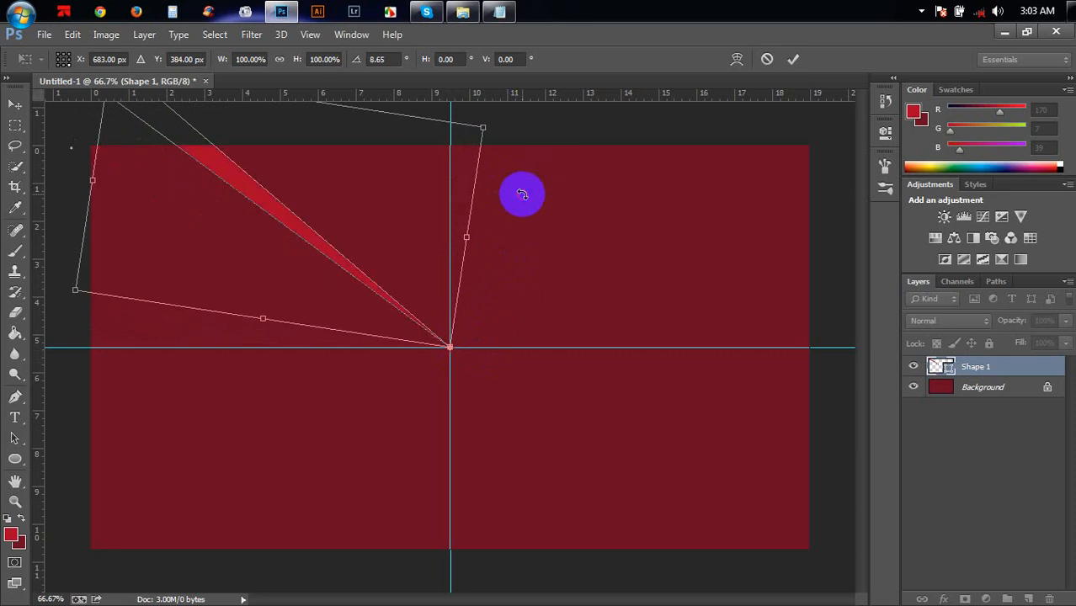
{"action": "left_click", "coordinate": [792, 59]}
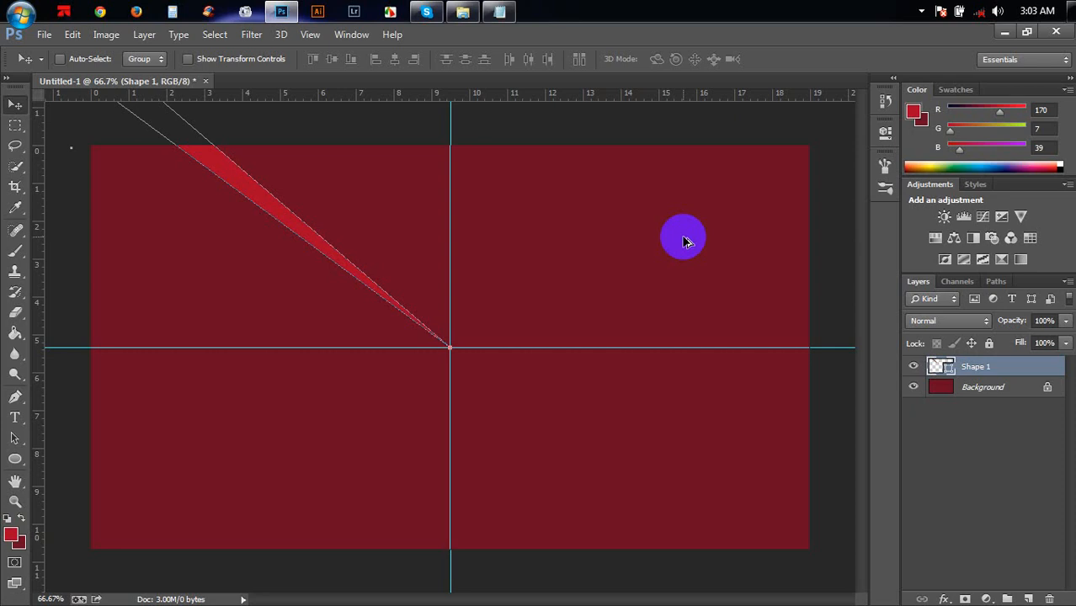
Repeat the rotation on duplicates of the ray, making 40 copies that fill the full circle around the canvas center.
{"action": "key", "text": "ctrl+alt+shift+t"}
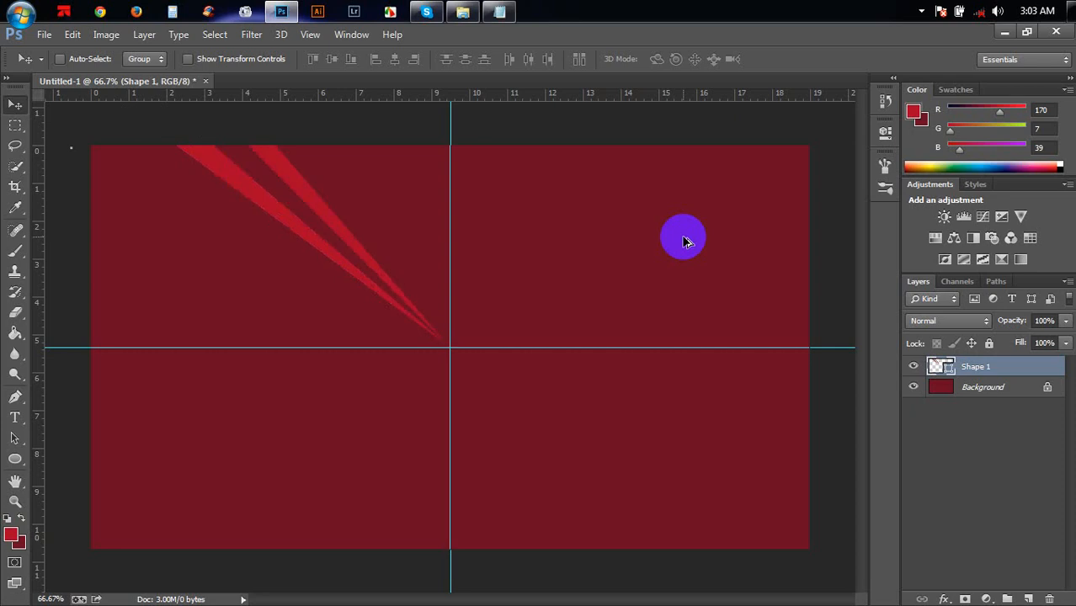
{"action": "key", "text": "ctrl+alt+shift+t"}
{"action": "key", "text": "ctrl+alt+shift+t"}
{"action": "key", "text": "ctrl+alt+shift+t"}
{"action": "key", "text": "ctrl+alt+shift+t"}
{"action": "key", "text": "ctrl+alt+shift+t"}
{"action": "key", "text": "ctrl+alt+shift+t"}
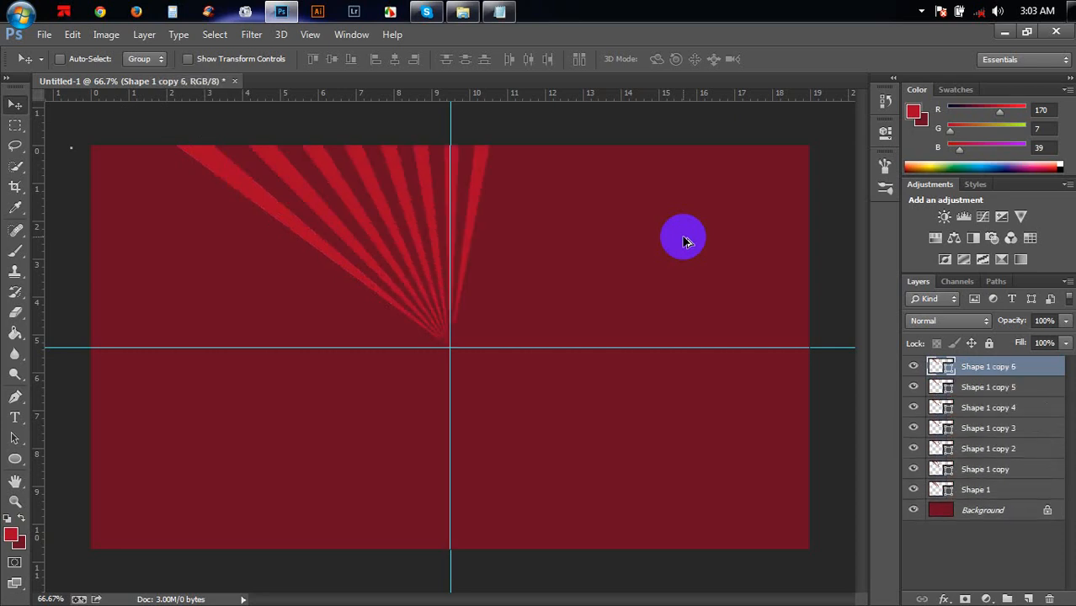
{"action": "key", "text": "ctrl+alt+shift+t"}
{"action": "key", "text": "ctrl+alt+shift+t"}
{"action": "key", "text": "ctrl+alt+shift+t"}
{"action": "key", "text": "ctrl+alt+shift+t"}
{"action": "key", "text": "ctrl+alt+shift+t"}
{"action": "key", "text": "ctrl+alt+shift+t"}
{"action": "key", "text": "ctrl+alt+shift+t"}
{"action": "key", "text": "ctrl+alt+shift+t"}
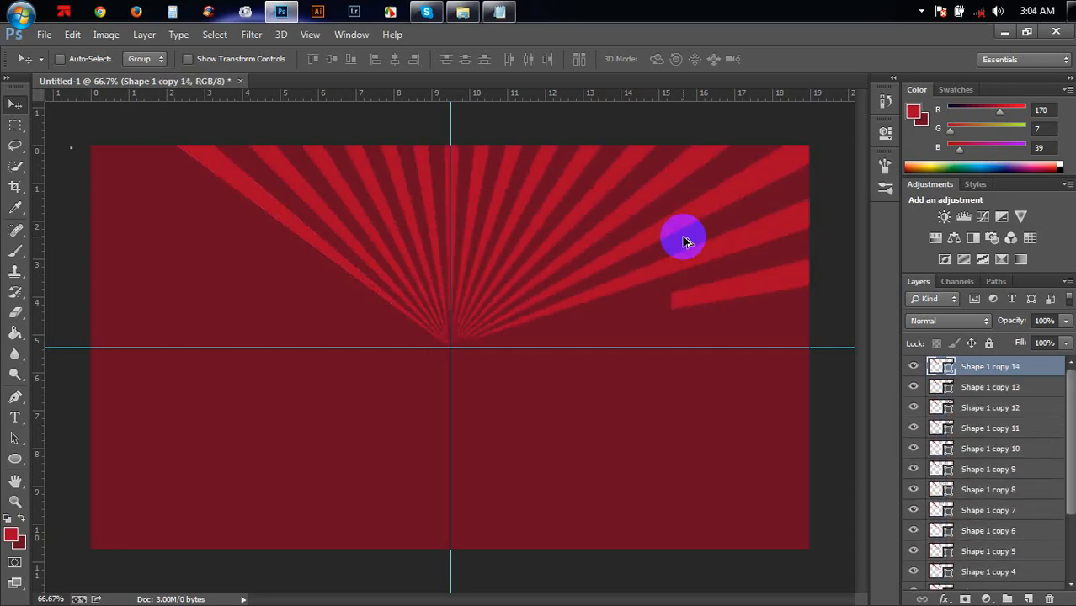
{"action": "key", "text": "ctrl+alt+shift+t"}
{"action": "key", "text": "ctrl+alt+shift+t"}
{"action": "key", "text": "ctrl+alt+shift+t"}
{"action": "key", "text": "ctrl+alt+shift+t"}
{"action": "key", "text": "ctrl+alt+shift+t"}
{"action": "key", "text": "ctrl+alt+shift+t"}
{"action": "key", "text": "ctrl+alt+shift+t"}
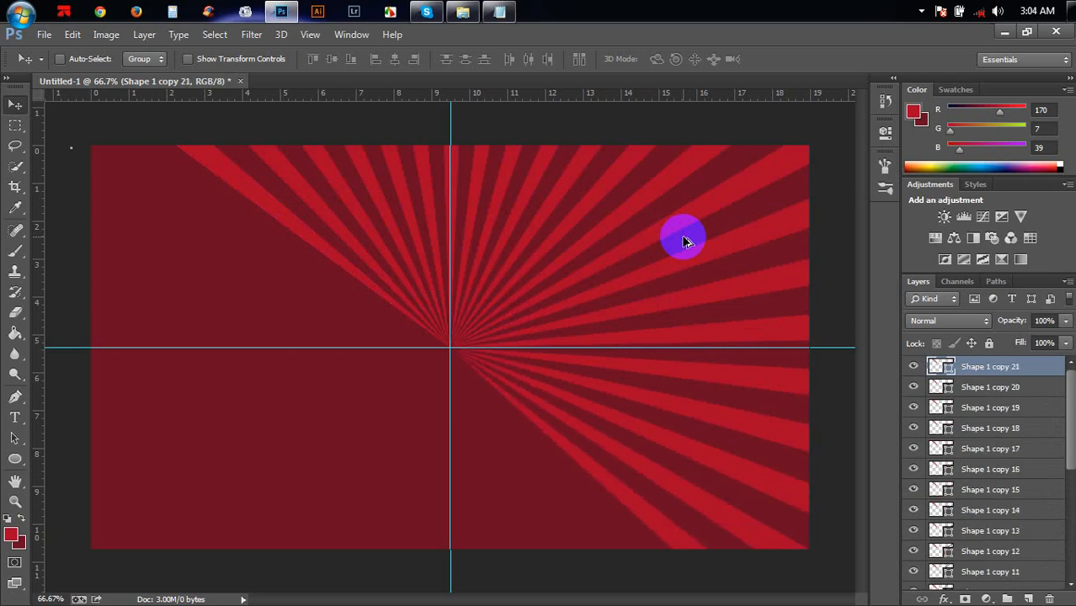
{"action": "key", "text": "ctrl+alt+shift+t"}
{"action": "key", "text": "ctrl+alt+shift+t"}
{"action": "key", "text": "ctrl+alt+shift+t"}
{"action": "key", "text": "ctrl+alt+shift+t"}
{"action": "key", "text": "ctrl+alt+shift+t"}
{"action": "key", "text": "ctrl+alt+shift+t"}
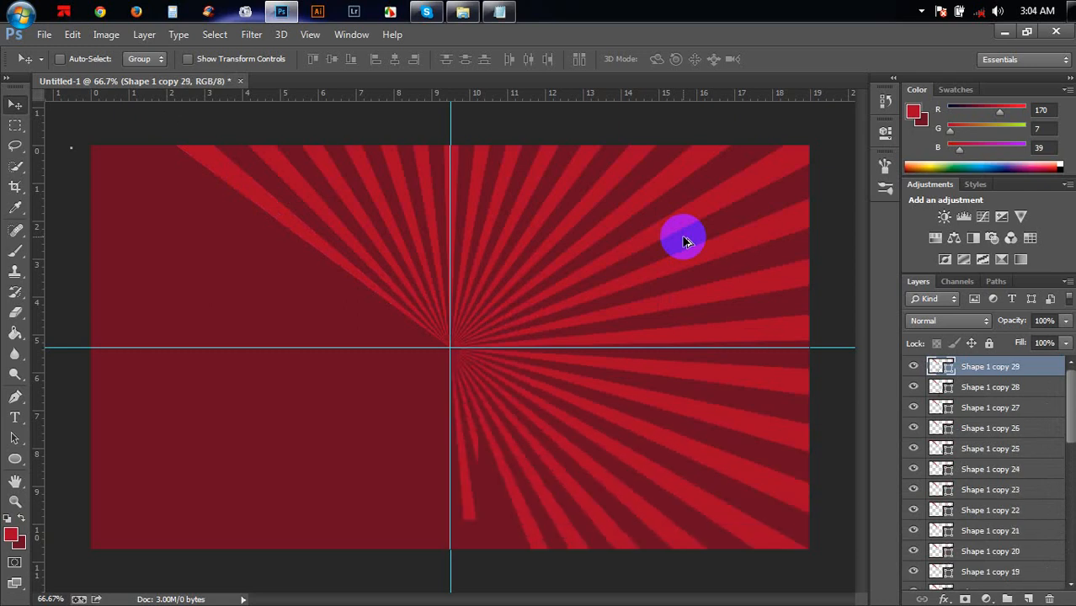
{"action": "key", "text": "ctrl+alt+shift+t"}
{"action": "key", "text": "ctrl+alt+shift+t"}
{"action": "key", "text": "ctrl+alt+shift+t"}
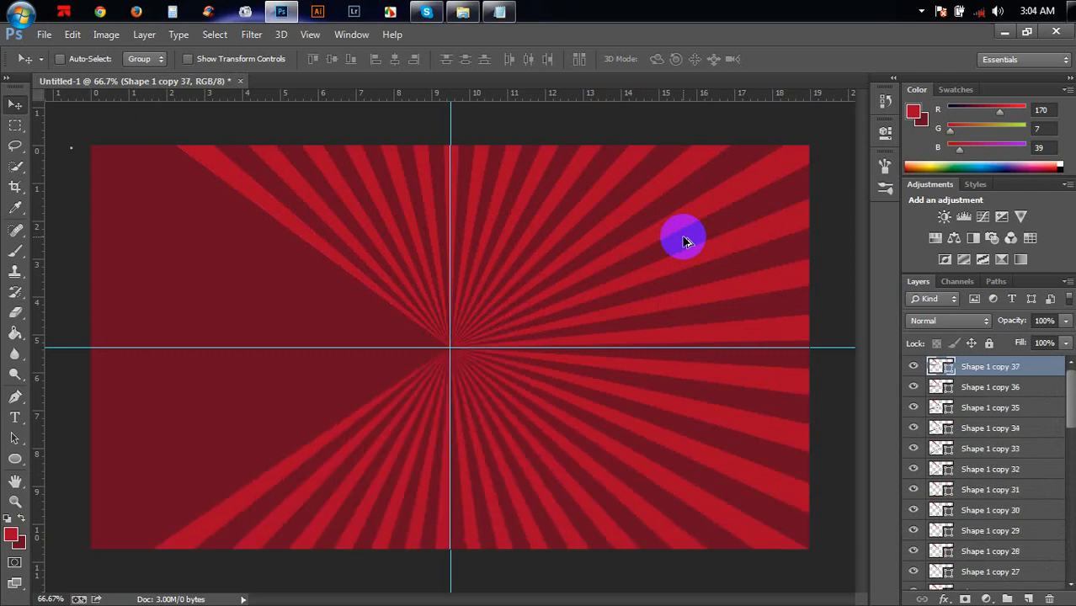
{"action": "key", "text": "ctrl+alt+shift+t"}
{"action": "key", "text": "ctrl+alt+shift+t"}
{"action": "key", "text": "ctrl+alt+shift+t"}
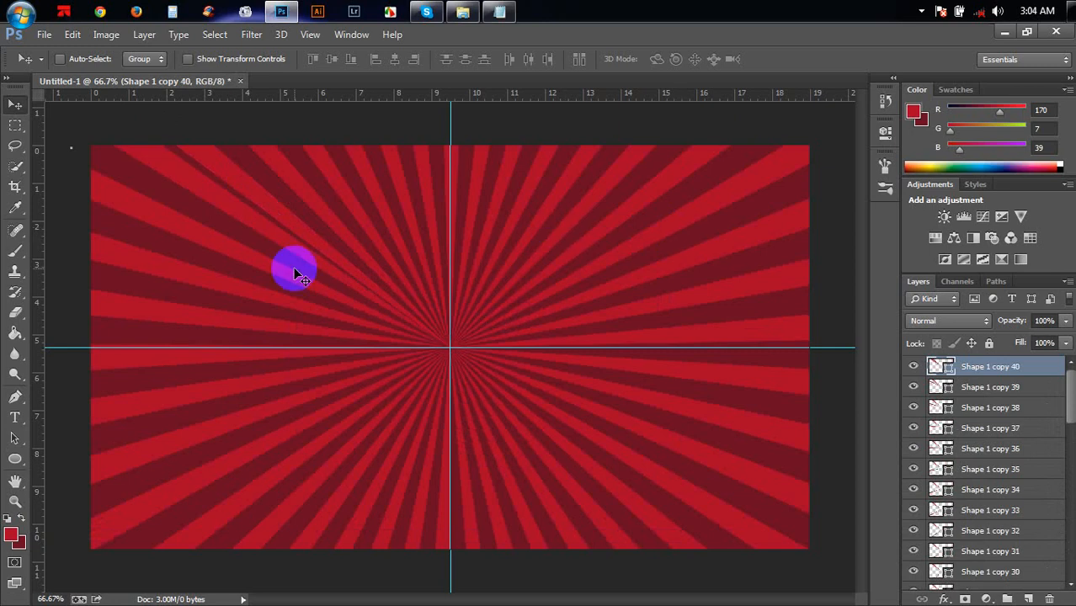
{"action": "key", "text": "Delete"}
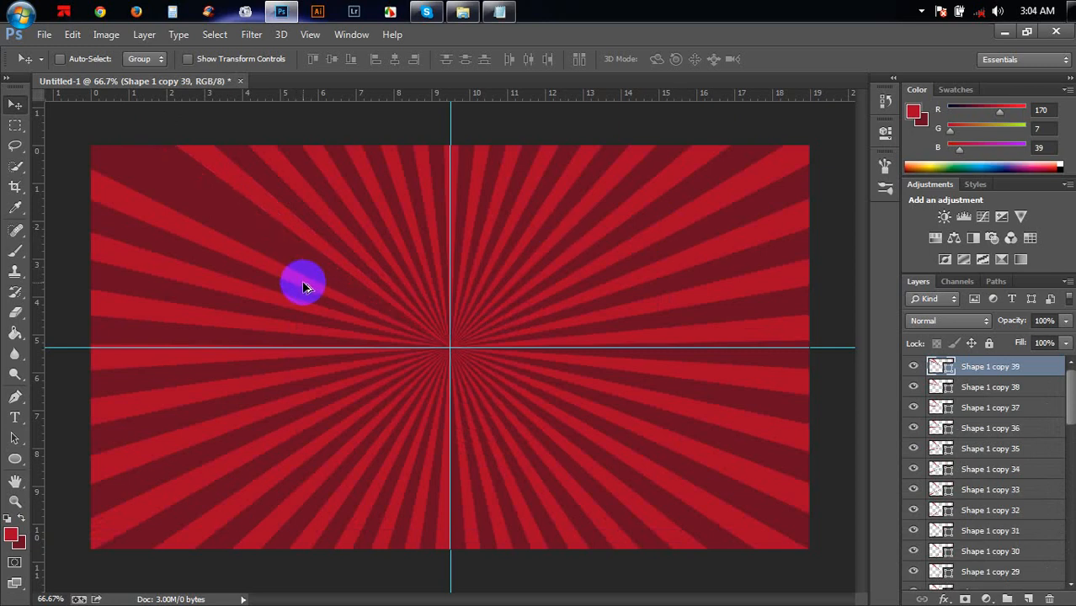
{"action": "key", "text": "ctrl+alt+z"}
{"action": "key", "text": "ctrl+shift+z"}
{"action": "key", "text": "ctrl+shift+z"}
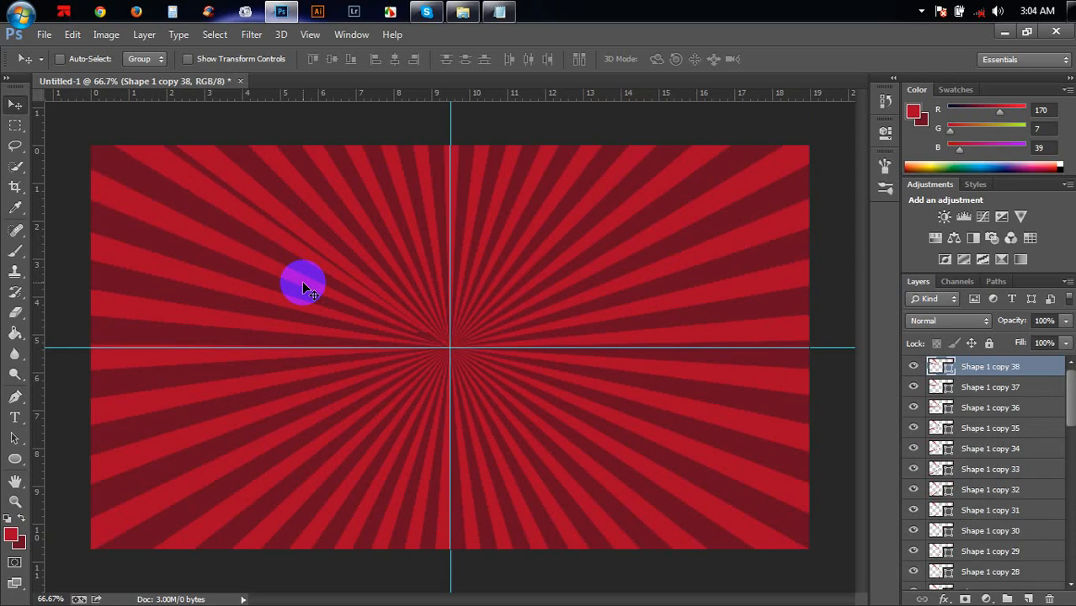
Shift the outer end of the last ray copy away from its overlapping neighbour to even out the gap beside it.
{"action": "key", "text": "ctrl+minus"}
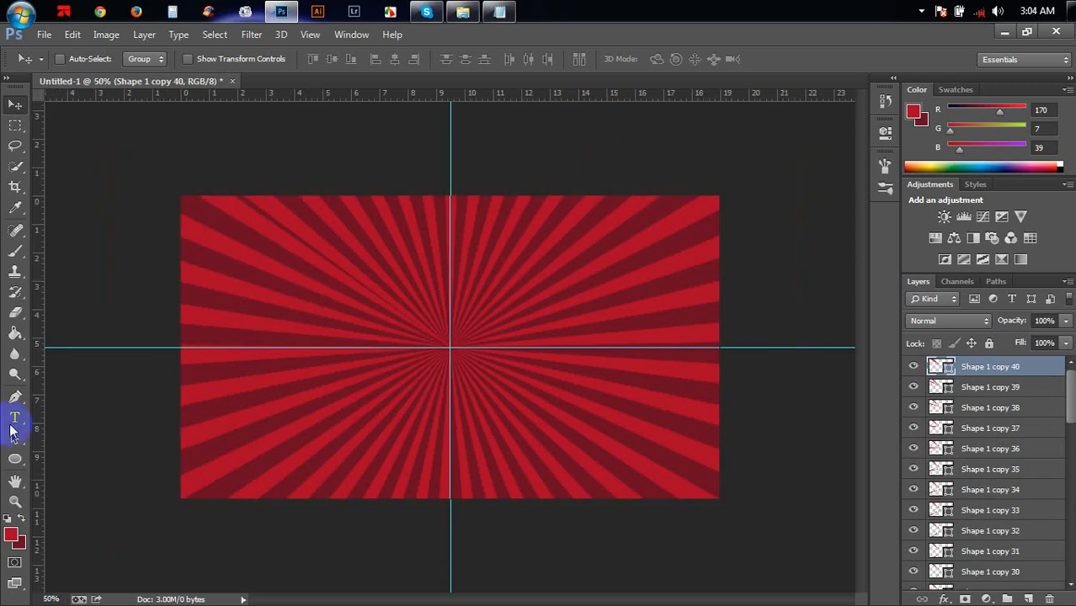
{"action": "left_click", "coordinate": [16, 398]}
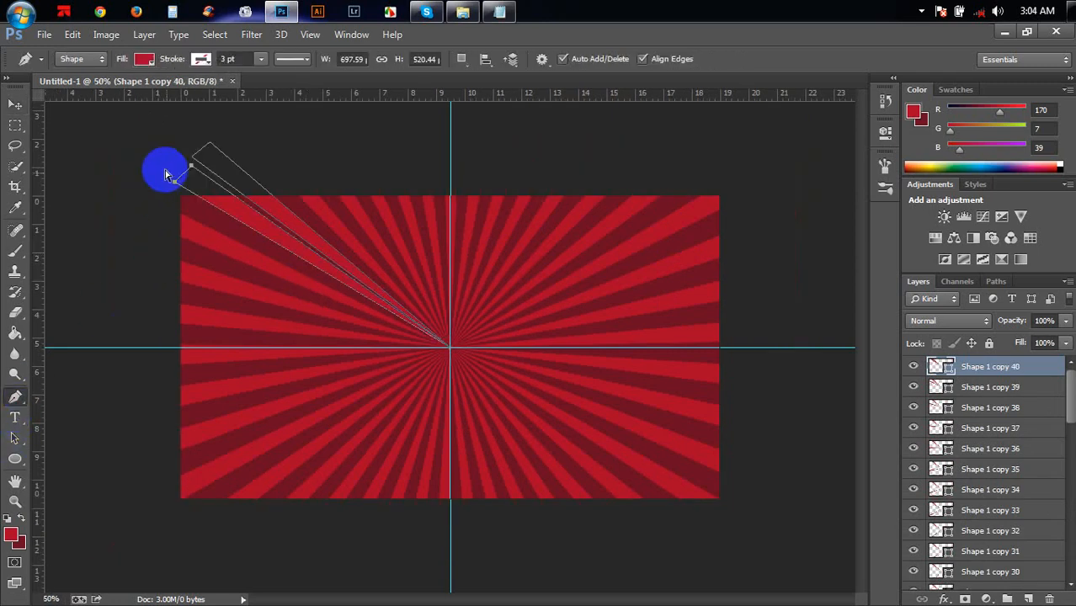
{"action": "mouse_move", "coordinate": [161, 164]}
{"action": "left_mouse_down"}
{"action": "mouse_move", "coordinate": [197, 195]}
{"action": "mouse_move", "coordinate": [183, 173]}
{"action": "mouse_move", "coordinate": [172, 179]}
{"action": "left_mouse_up"}
{"action": "left_click", "coordinate": [15, 103]}
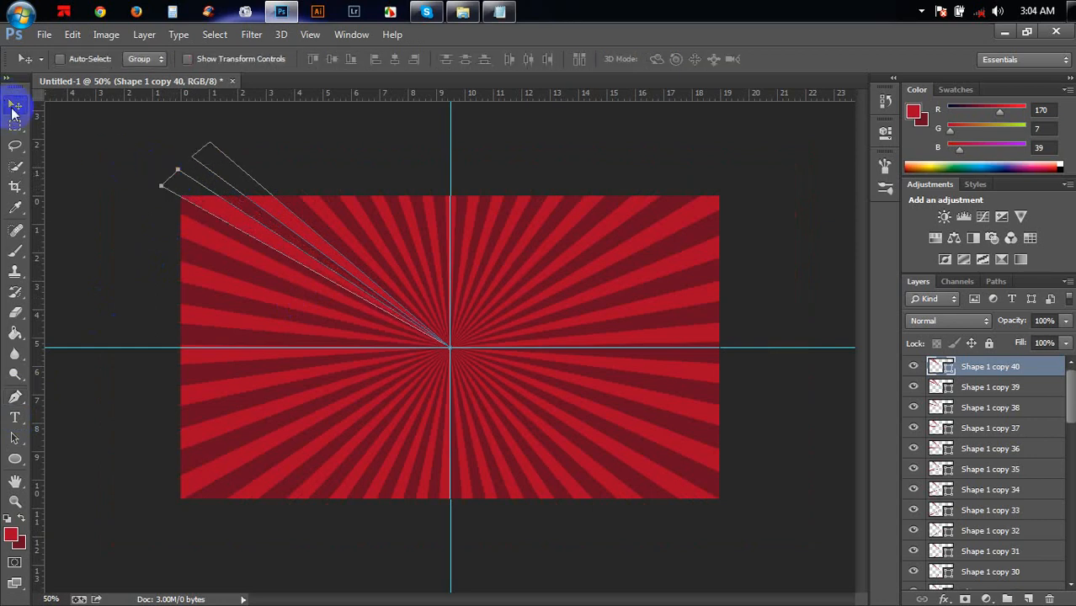
Merge all ray layers, from Shape 1 copy 40 down to Shape 1, into a single shape layer.
{"action": "left_click", "coordinate": [1002, 388]}
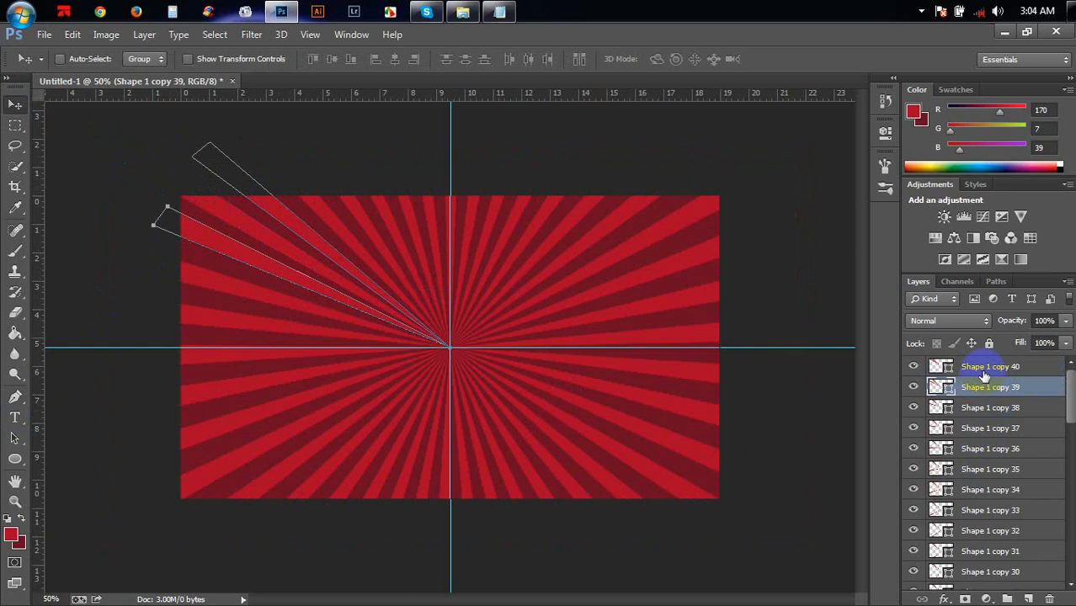
{"action": "left_click", "coordinate": [985, 371]}
{"action": "scroll", "coordinate": [981, 433], "scroll_direction": "down", "scroll_amount": 2}
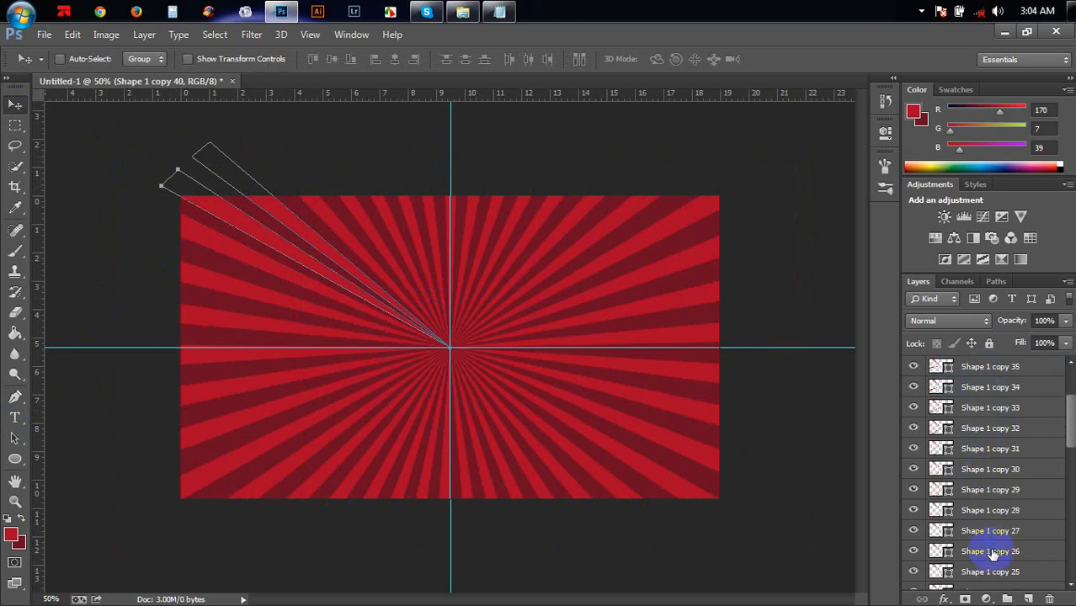
{"action": "scroll", "coordinate": [989, 539], "scroll_direction": "up", "scroll_amount": 2}
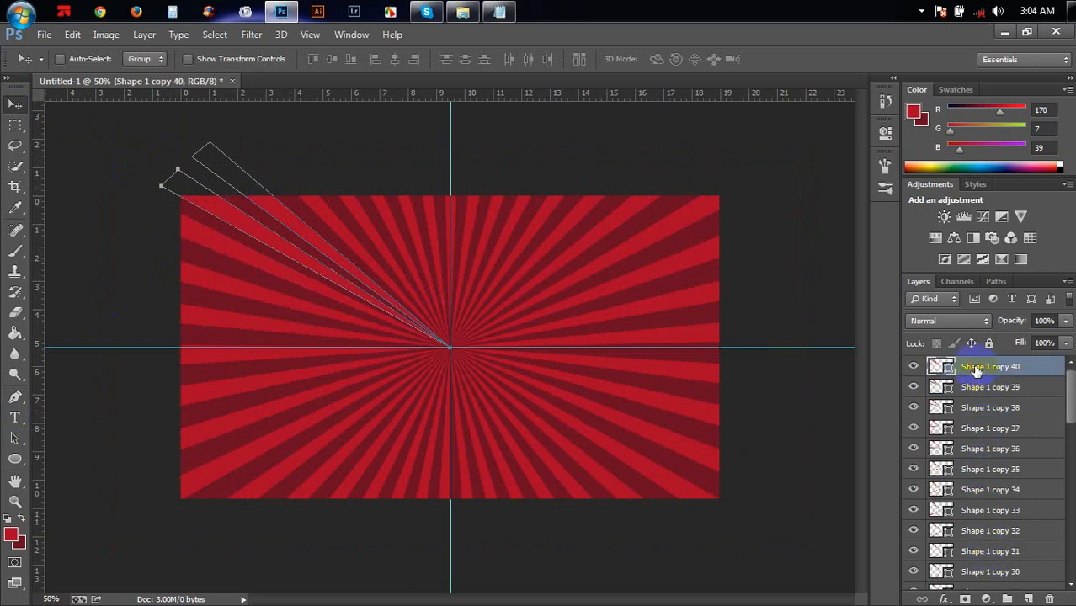
{"action": "scroll", "coordinate": [1048, 538], "scroll_direction": "down", "scroll_amount": 15}
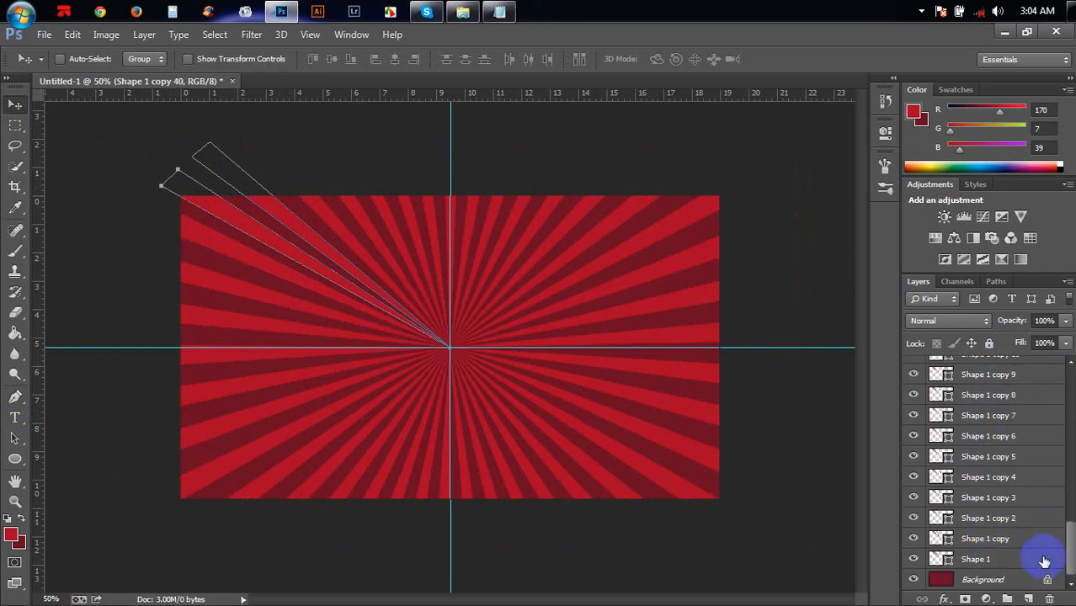
{"action": "left_click", "coordinate": [968, 560], "text": "shift"}
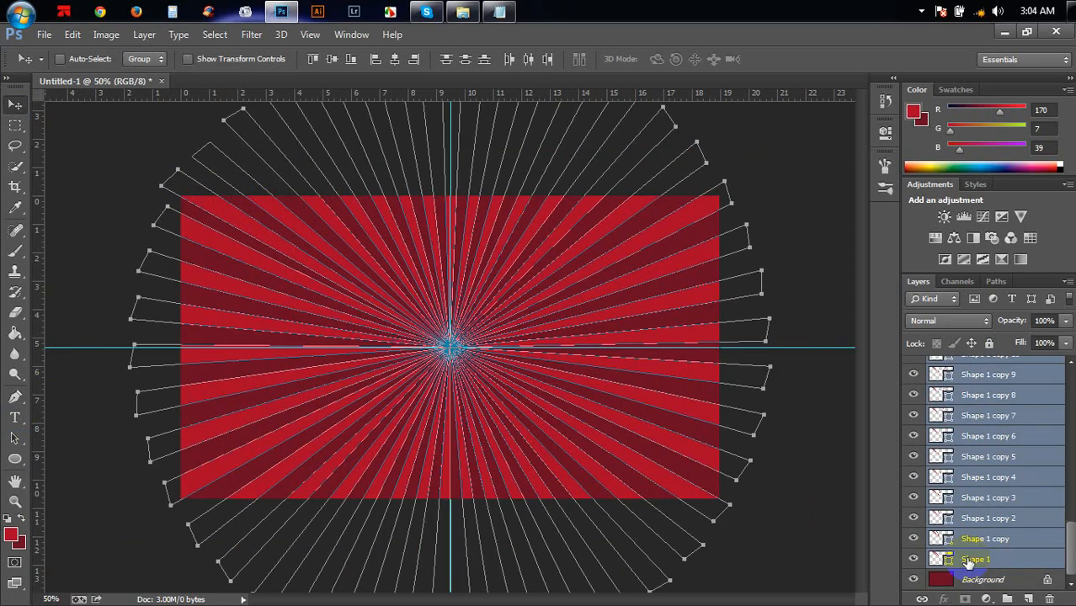
{"action": "right_click", "coordinate": [981, 433]}
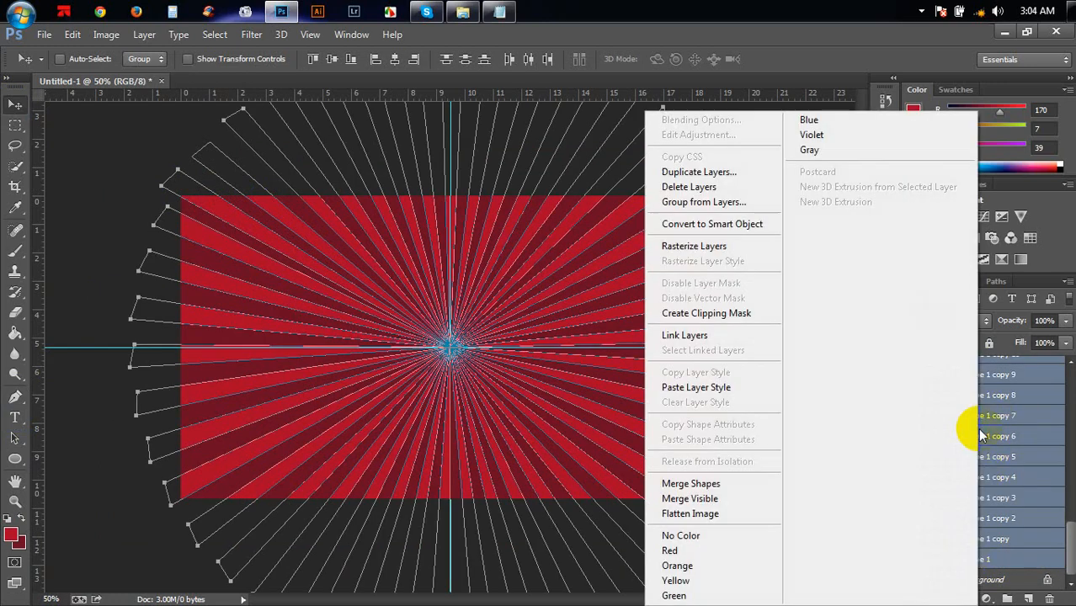
{"action": "left_click", "coordinate": [717, 486]}
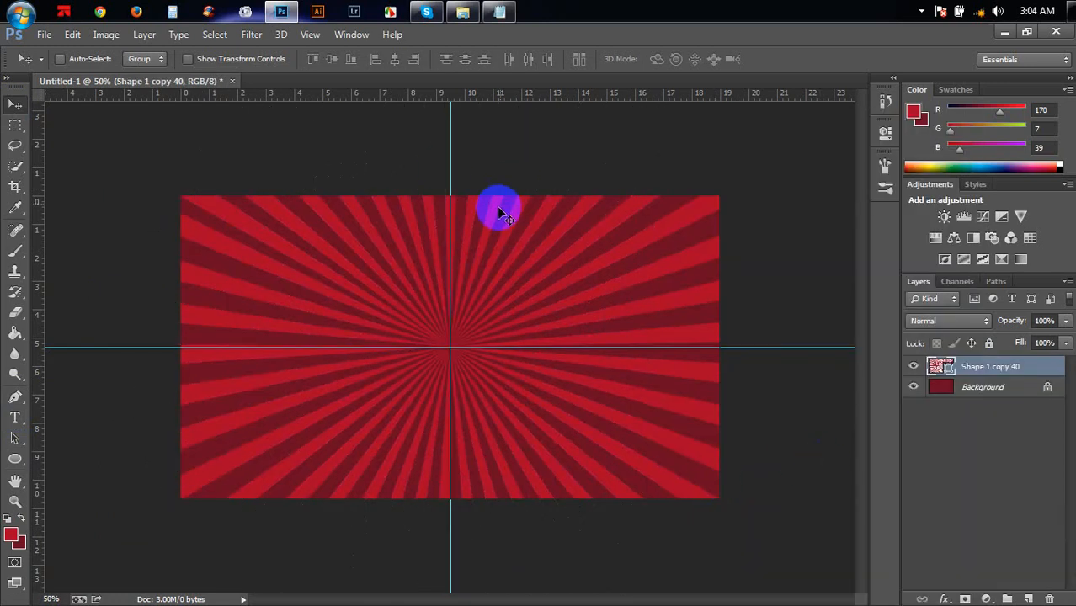
Remove the vertical and horizontal guides from the canvas.
{"action": "left_click_drag", "start_coordinate": [450, 259], "coordinate": [25, 265]}
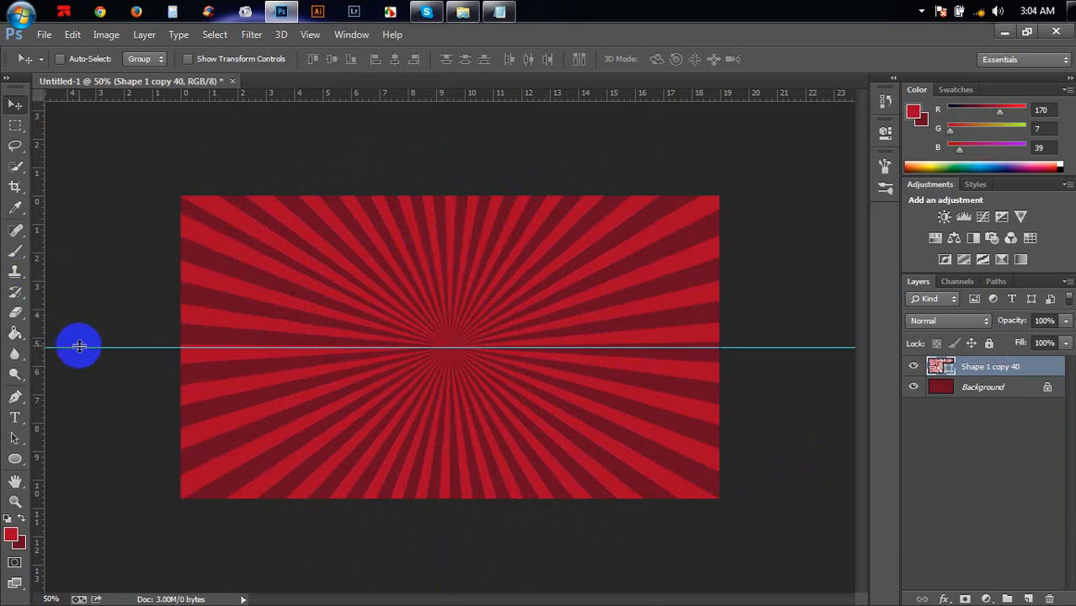
{"action": "left_click_drag", "start_coordinate": [79, 346], "coordinate": [94, 19]}
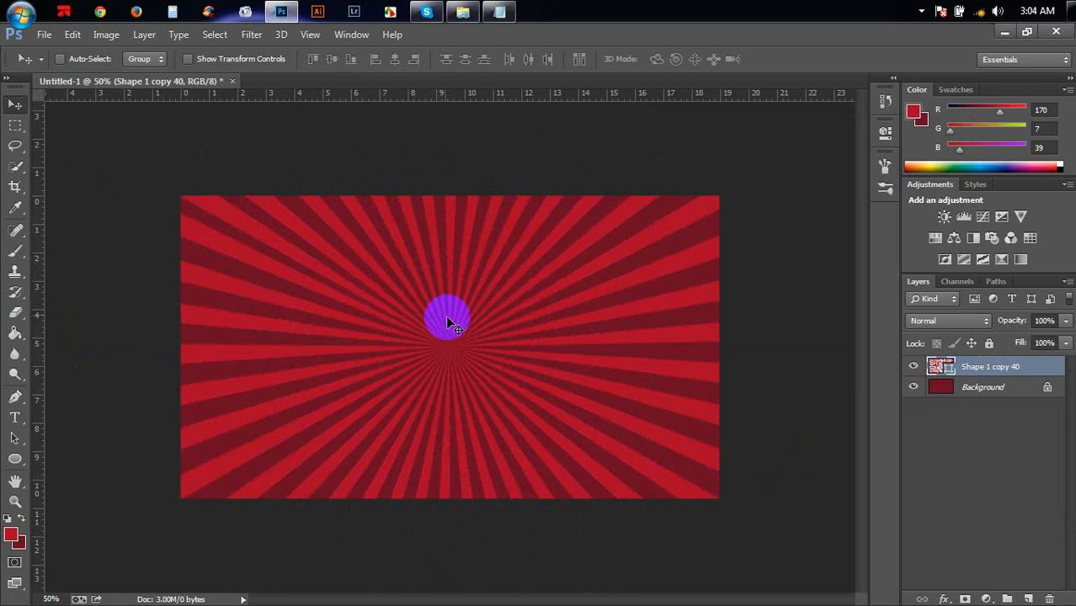
Switch to Windows Explorer and open the cutout photo IMG_9392.psd from a subfolder of My All Photoshoot on drive E.
{"action": "left_click", "coordinate": [460, 12]}
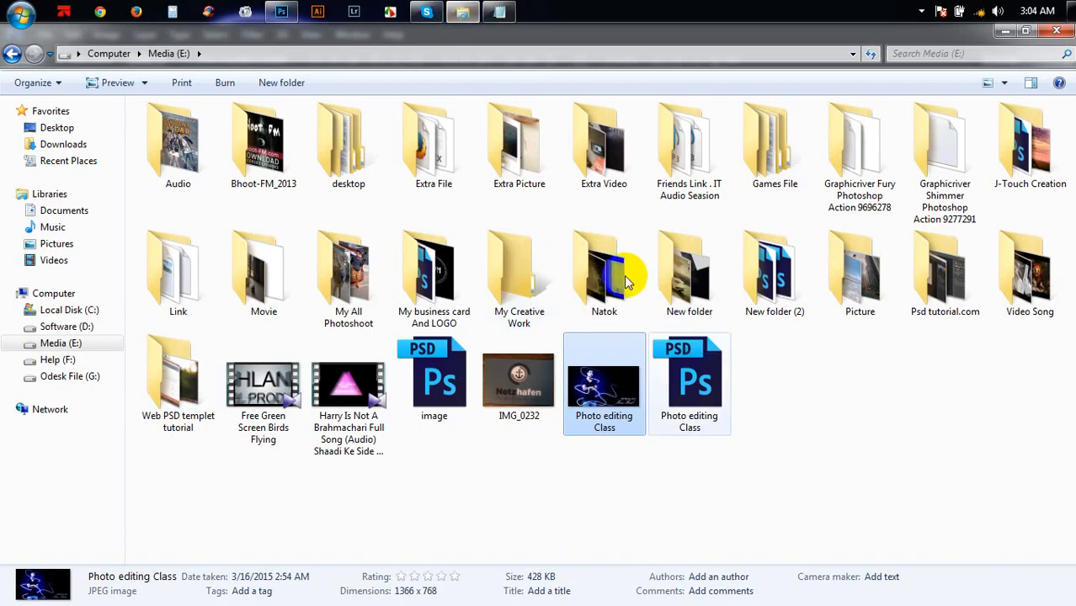
{"action": "double_click", "coordinate": [506, 303]}
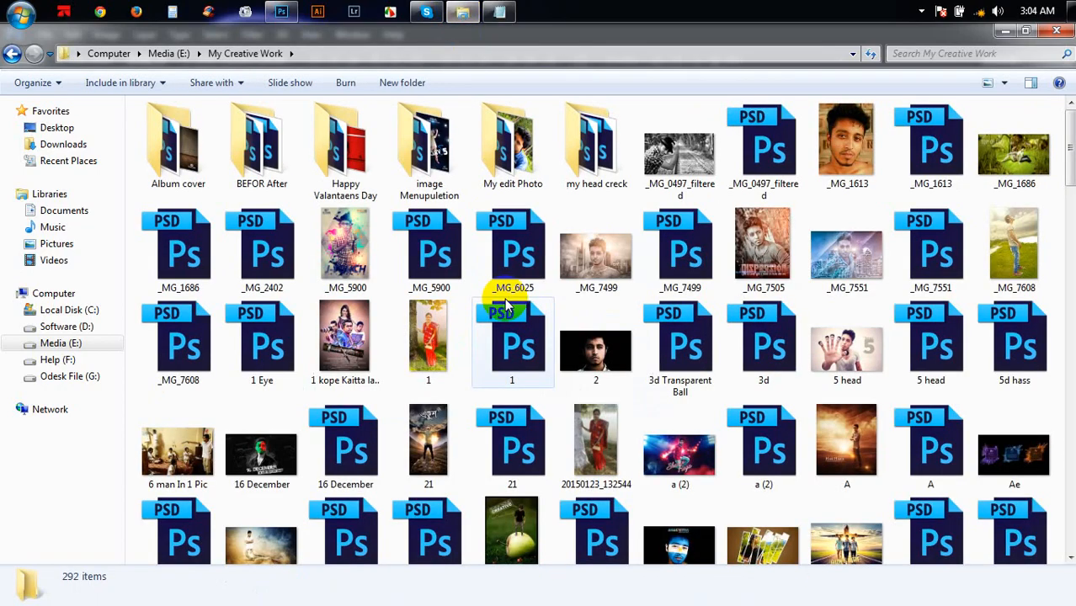
{"action": "left_click", "coordinate": [12, 53]}
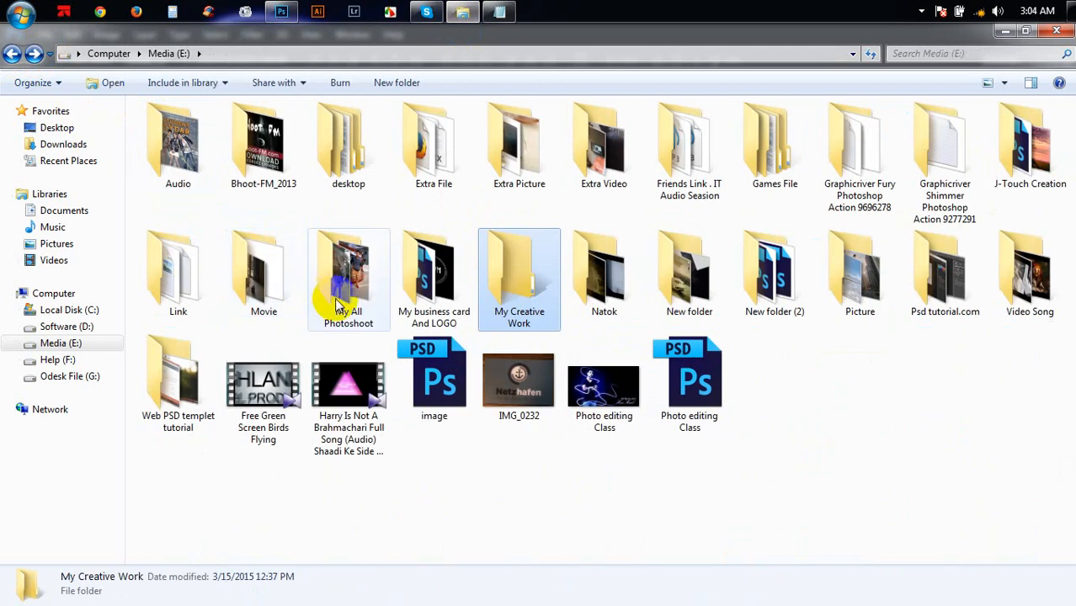
{"action": "double_click", "coordinate": [334, 301]}
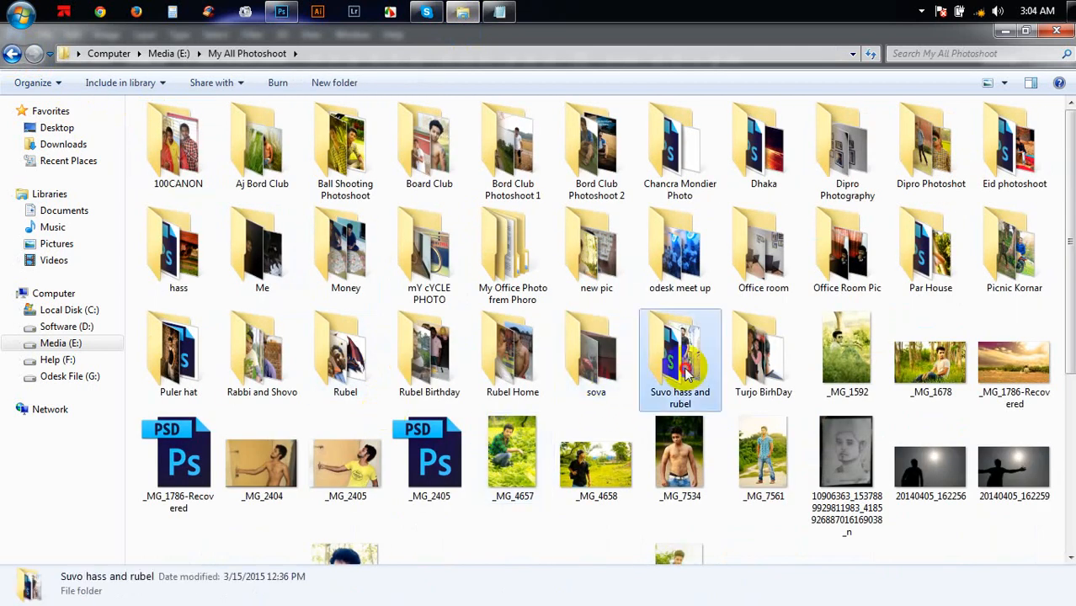
{"action": "double_click", "coordinate": [682, 354]}
{"action": "double_click", "coordinate": [259, 237]}
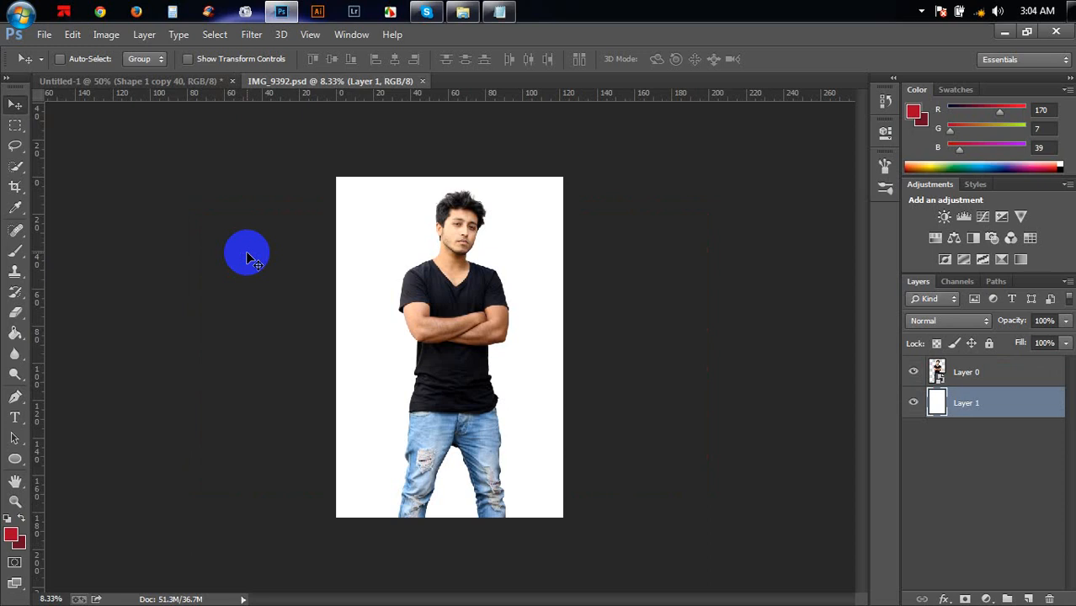
Bring the cutout man's layer from IMG_9392.psd into the Untitled-1 sunburst document as the top layer.
{"action": "left_click_drag", "start_coordinate": [488, 286], "coordinate": [595, 329]}
{"action": "right_click", "coordinate": [1004, 368]}
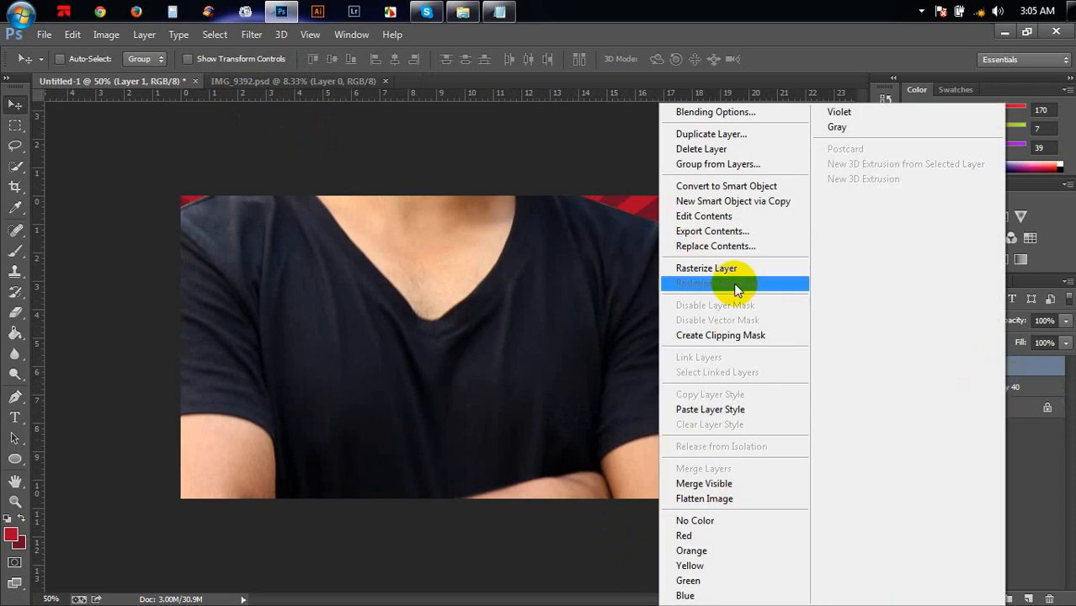
{"action": "left_click", "coordinate": [1032, 370]}
{"action": "left_click", "coordinate": [912, 387]}
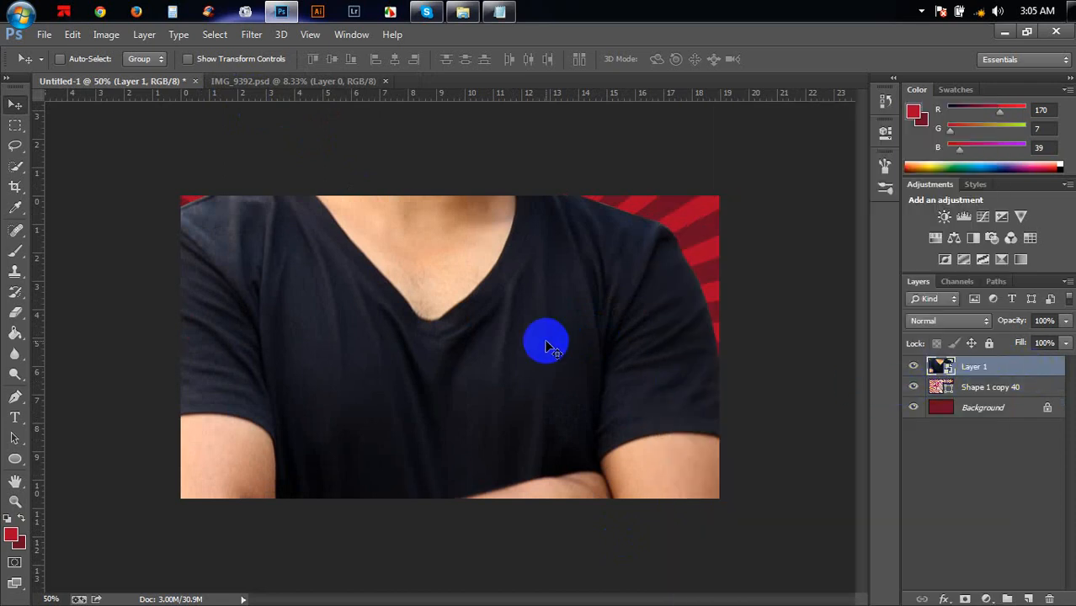
Free-transform the man's layer down to about 7.66% × 7.64%, centering it horizontally on the sunburst.
{"action": "key", "text": "ctrl+t"}
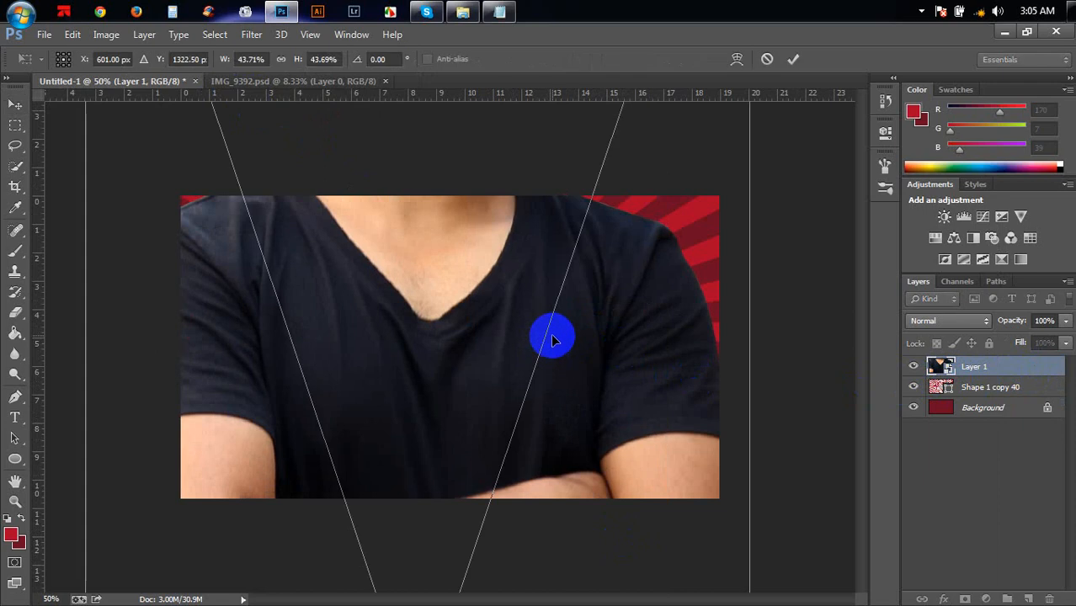
{"action": "key", "text": "ctrl+minus"}
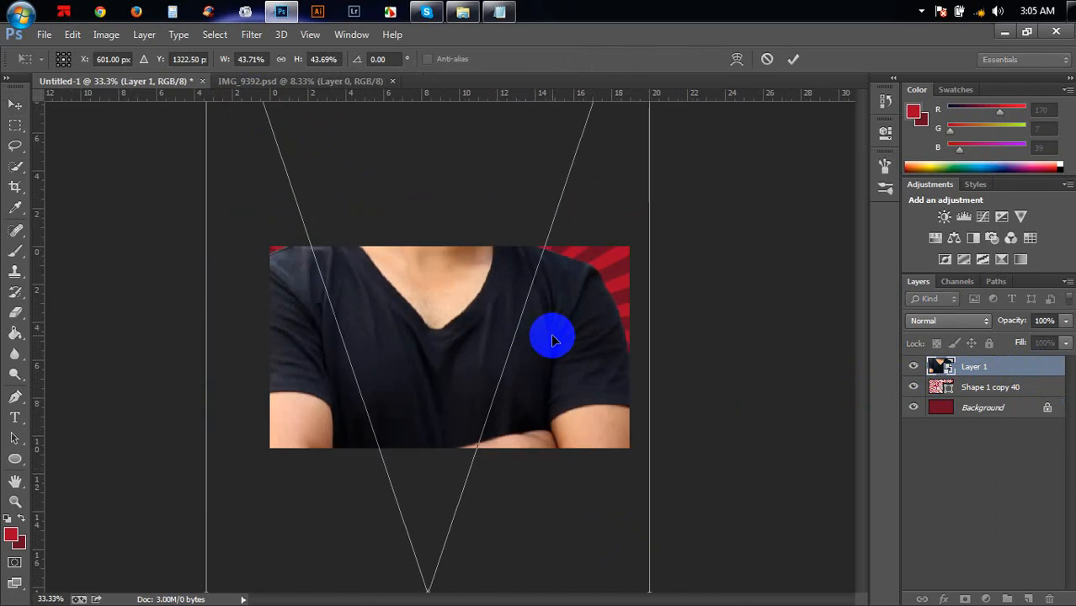
{"action": "key", "text": "ctrl+minus"}
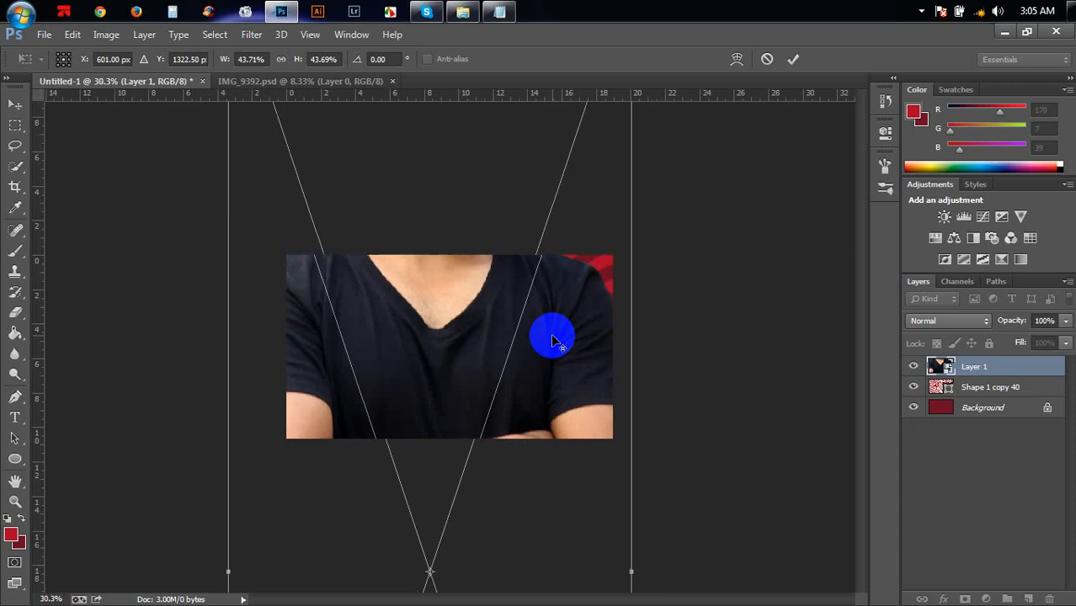
{"action": "key", "text": "ctrl+minus"}
{"action": "key", "text": "ctrl+minus"}
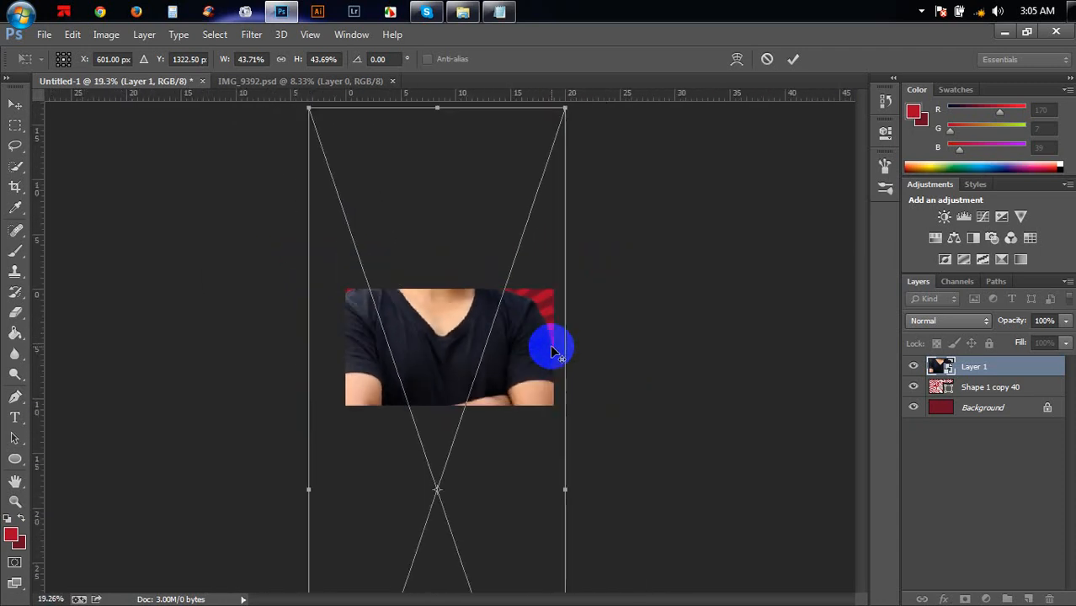
{"action": "key", "text": "ctrl+plus"}
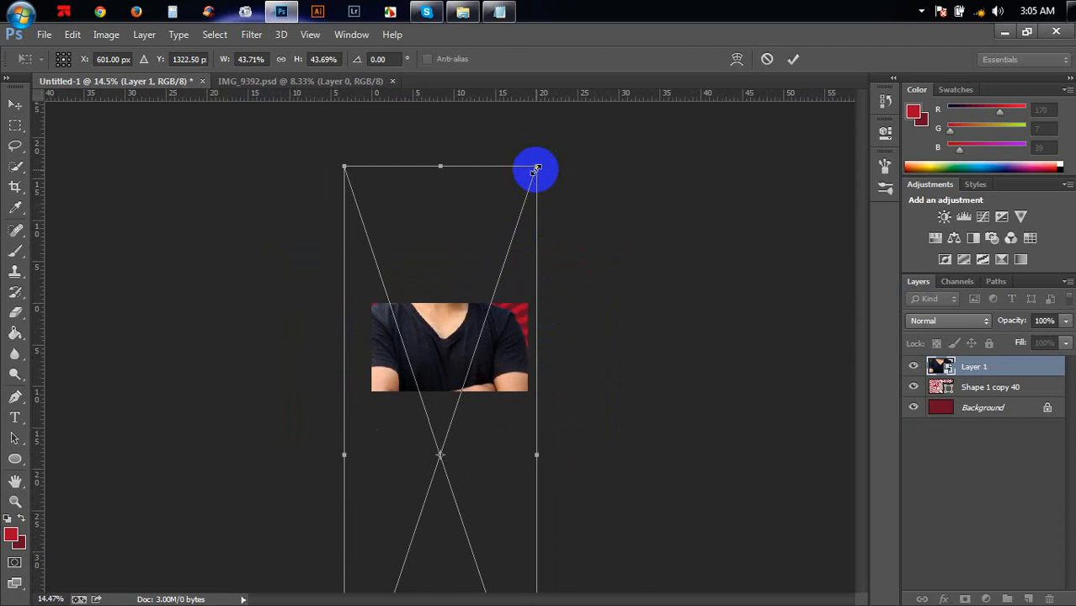
{"action": "left_click_drag", "start_coordinate": [535, 170], "coordinate": [465, 327]}
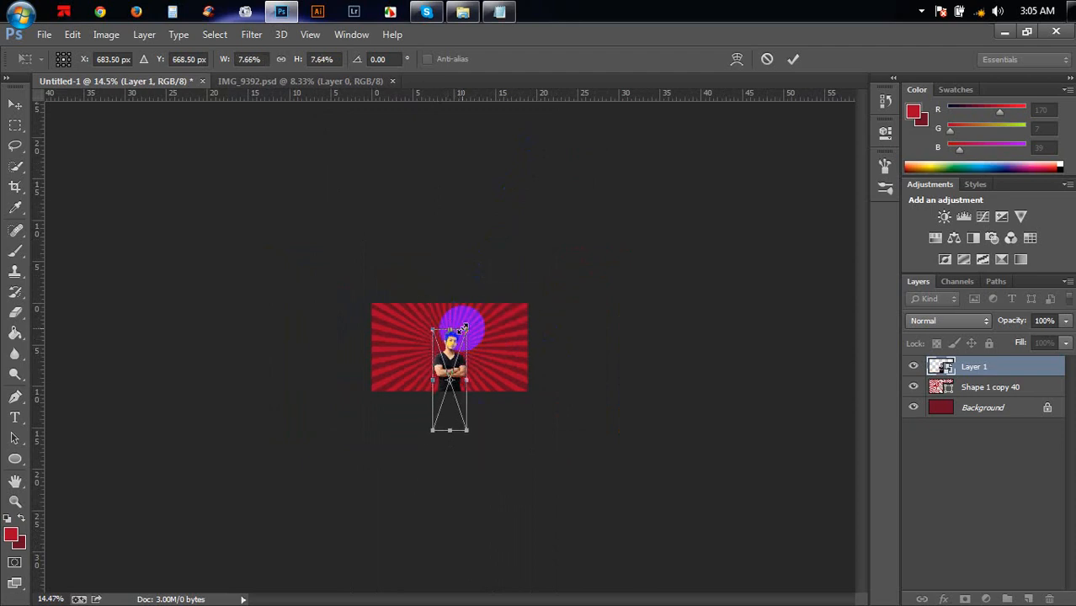
Move the scaled man up about 2.85 cm so his head is just below the canvas's upper edge, and apply the transform.
{"action": "scroll", "coordinate": [463, 332], "scroll_direction": "up", "scroll_amount": 1}
{"action": "scroll", "coordinate": [462, 333], "scroll_direction": "up", "scroll_amount": 3}
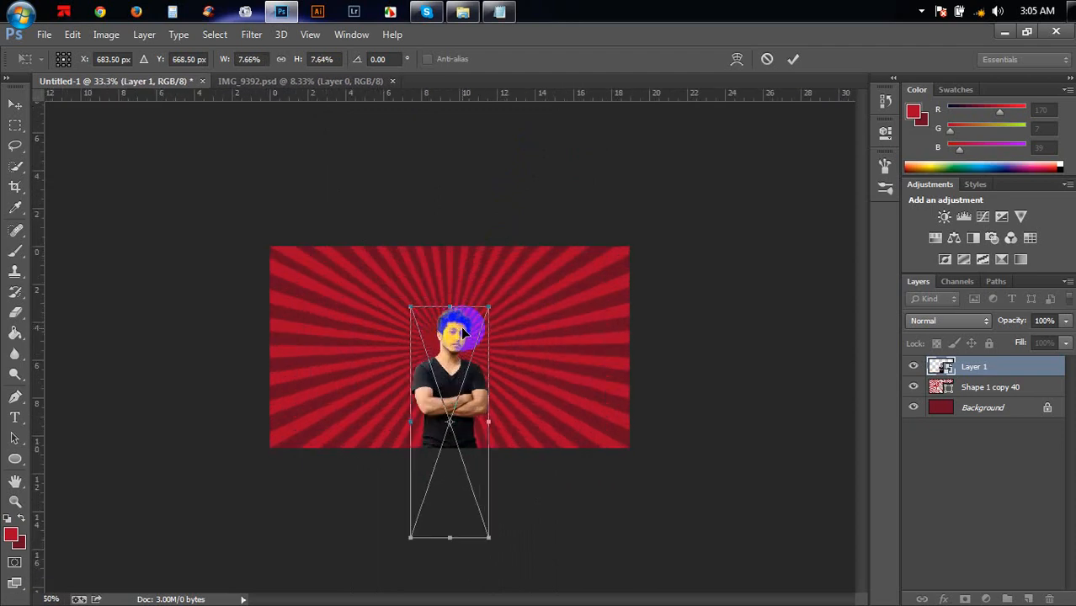
{"action": "scroll", "coordinate": [476, 375], "scroll_direction": "up", "scroll_amount": 1}
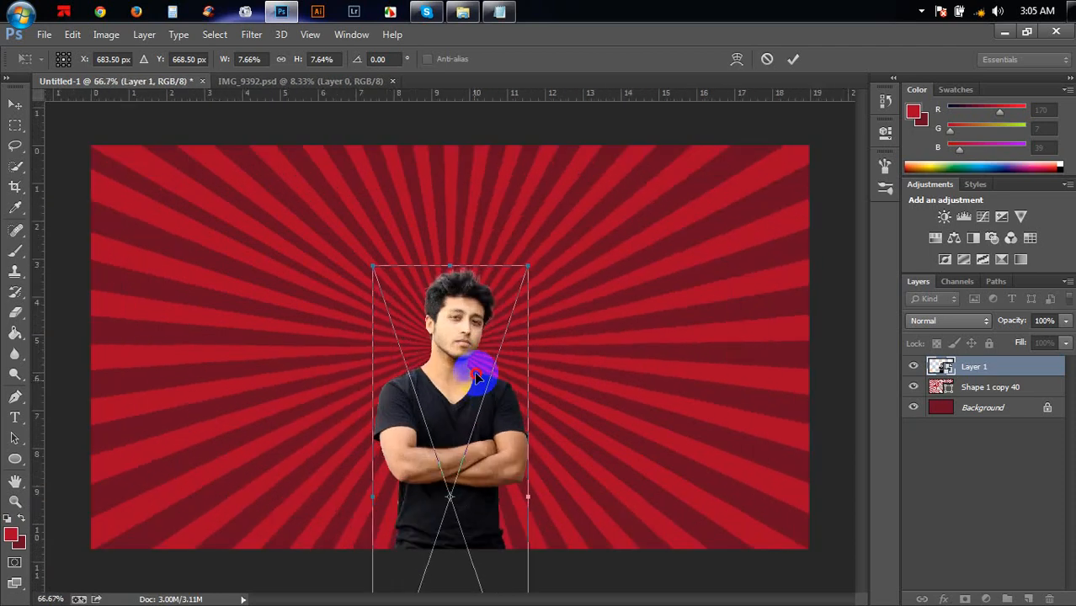
{"action": "left_click_drag", "start_coordinate": [474, 371], "coordinate": [477, 271]}
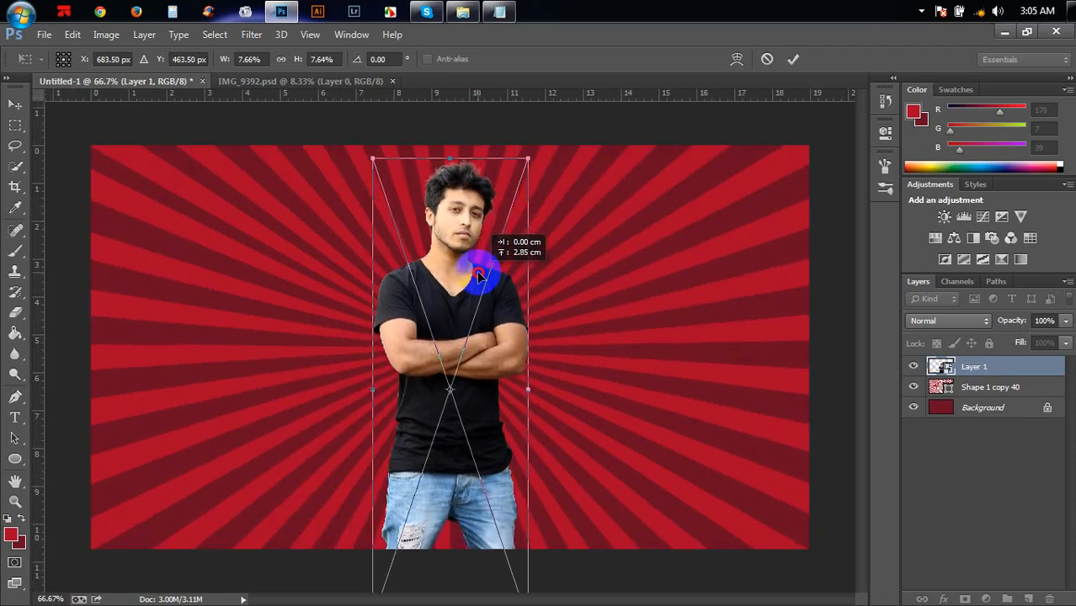
{"action": "left_click", "coordinate": [792, 59]}
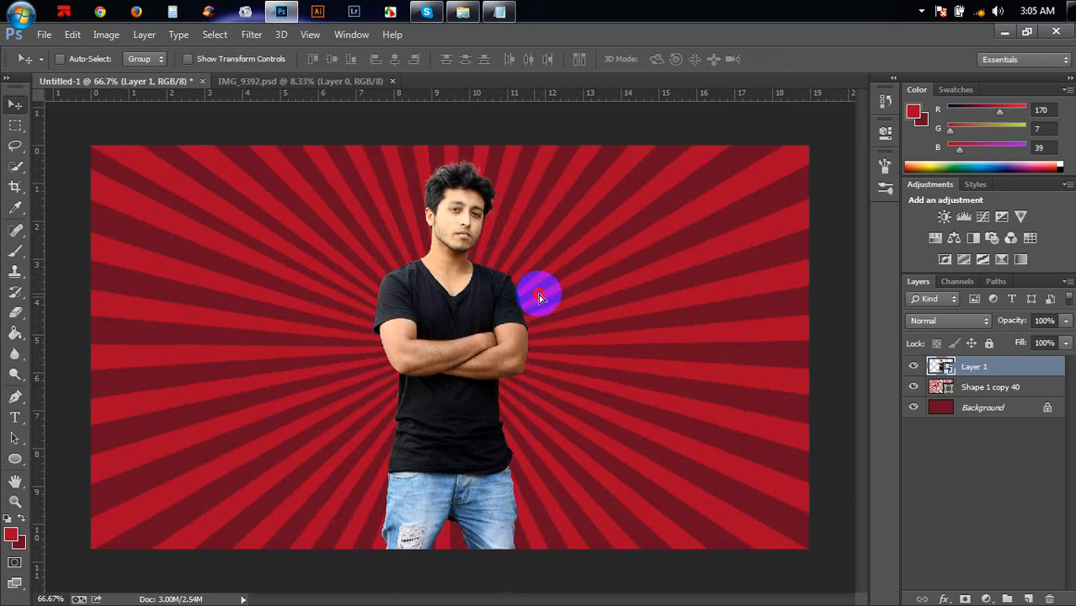
Rasterize the man's smart object layer, Layer 1.
{"action": "right_click", "coordinate": [998, 367]}
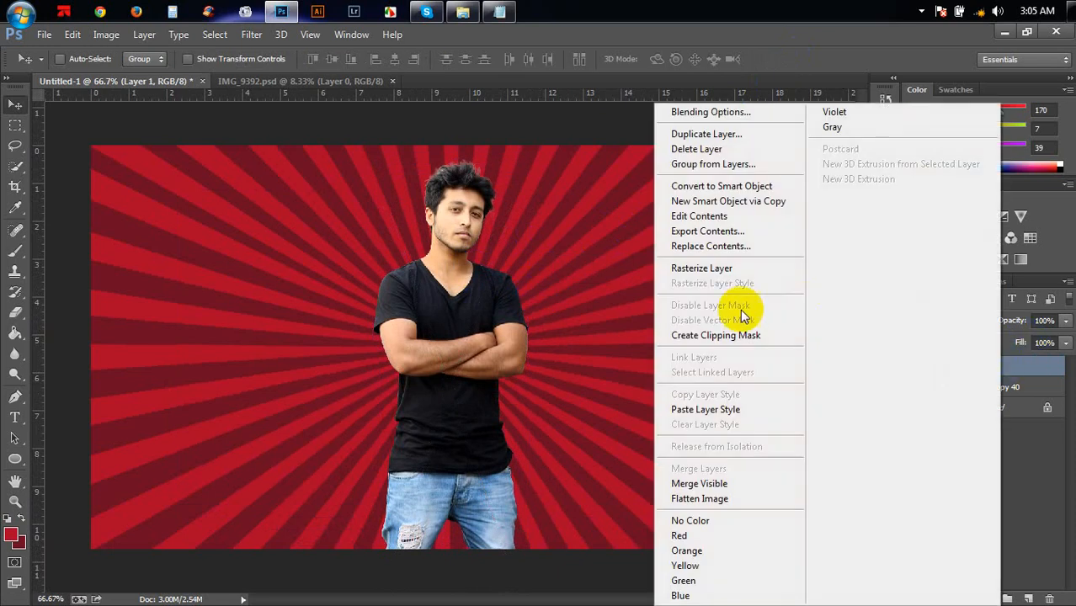
{"action": "left_click", "coordinate": [702, 268]}
Convert the man's layer to black and white with a Black & White adjustment, fine-tuning the color sliders to lighten his skin.
{"action": "key", "text": "ctrl+plus"}
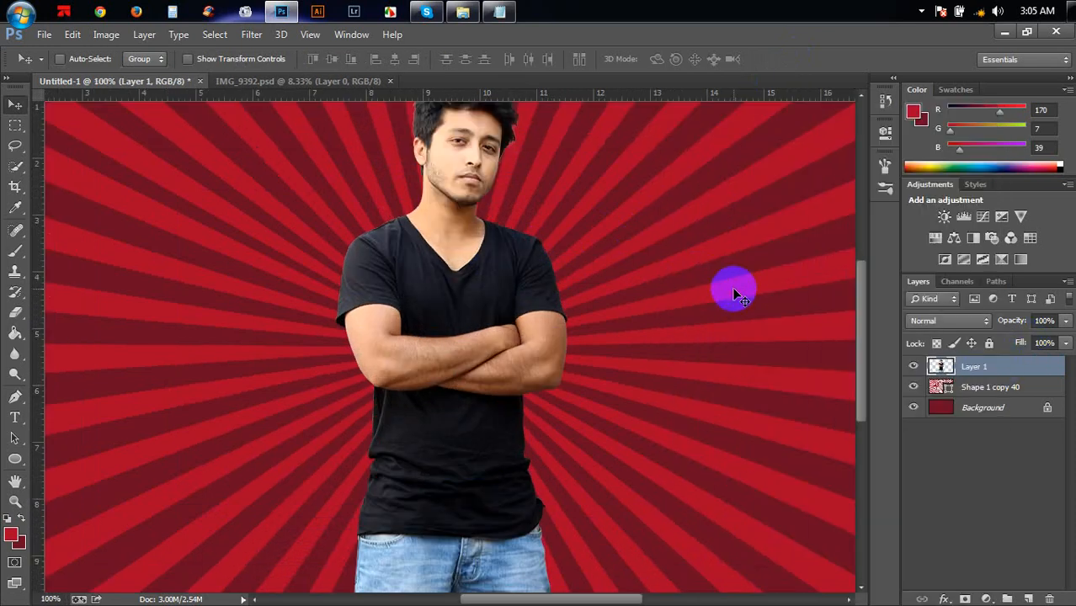
{"action": "scroll", "coordinate": [733, 290], "scroll_direction": "up", "scroll_amount": 4}
{"action": "key", "text": "ctrl+minus"}
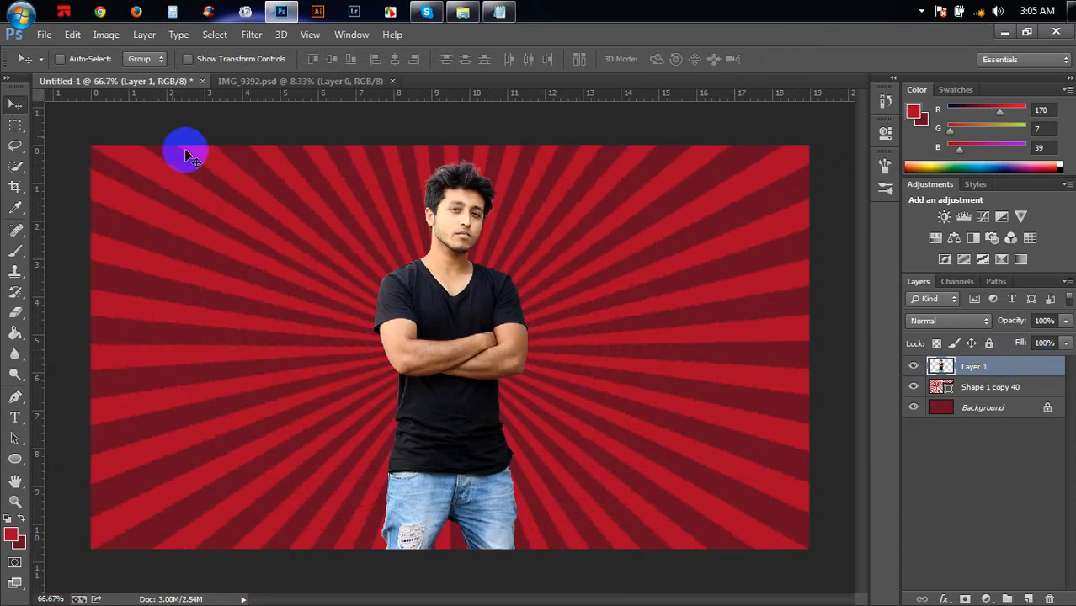
{"action": "left_click", "coordinate": [106, 34]}
{"action": "left_click", "coordinate": [131, 78]}
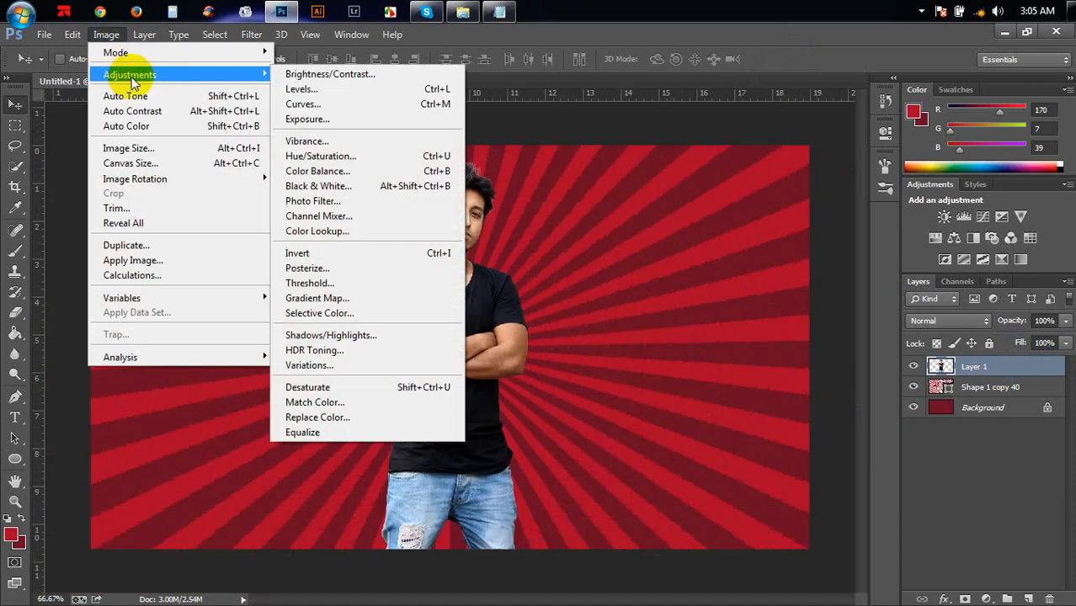
{"action": "left_click", "coordinate": [316, 187]}
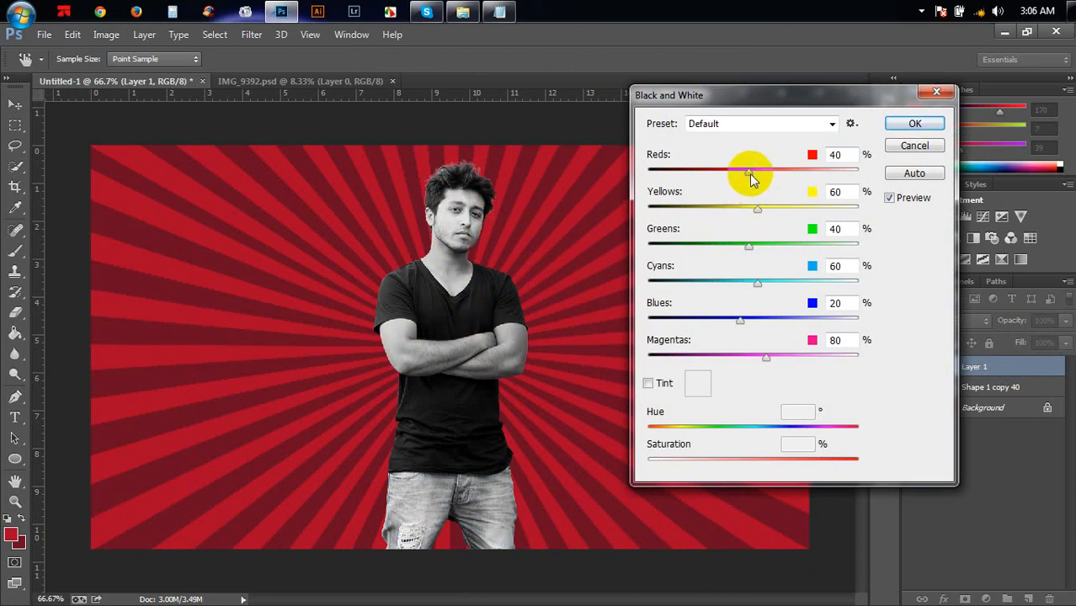
{"action": "left_click_drag", "start_coordinate": [751, 178], "coordinate": [764, 211]}
{"action": "left_click", "coordinate": [915, 124]}
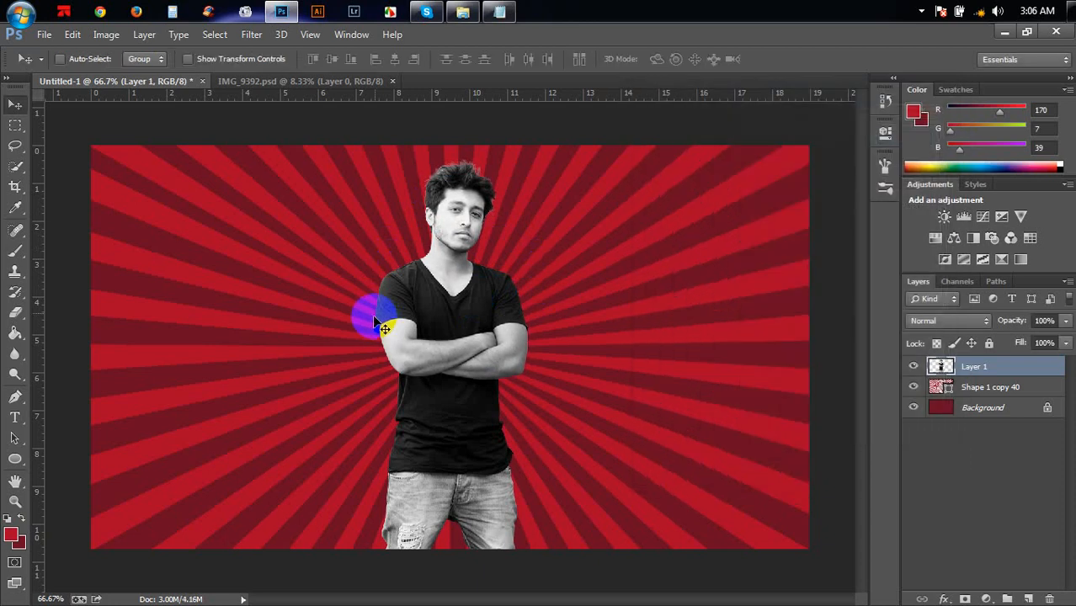
Increase the man's contrast with Levels by setting the black input to 19, lowering the white input slightly and fine-tuning the midtones.
{"action": "left_click", "coordinate": [107, 34]}
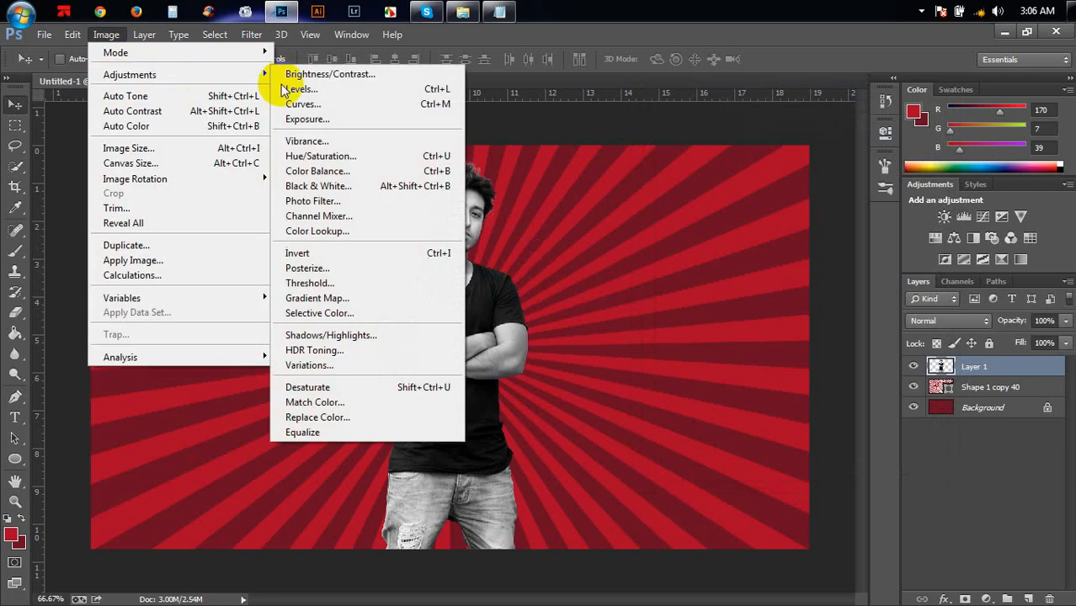
{"action": "left_click", "coordinate": [304, 91]}
{"action": "left_click_drag", "start_coordinate": [512, 271], "coordinate": [527, 273]}
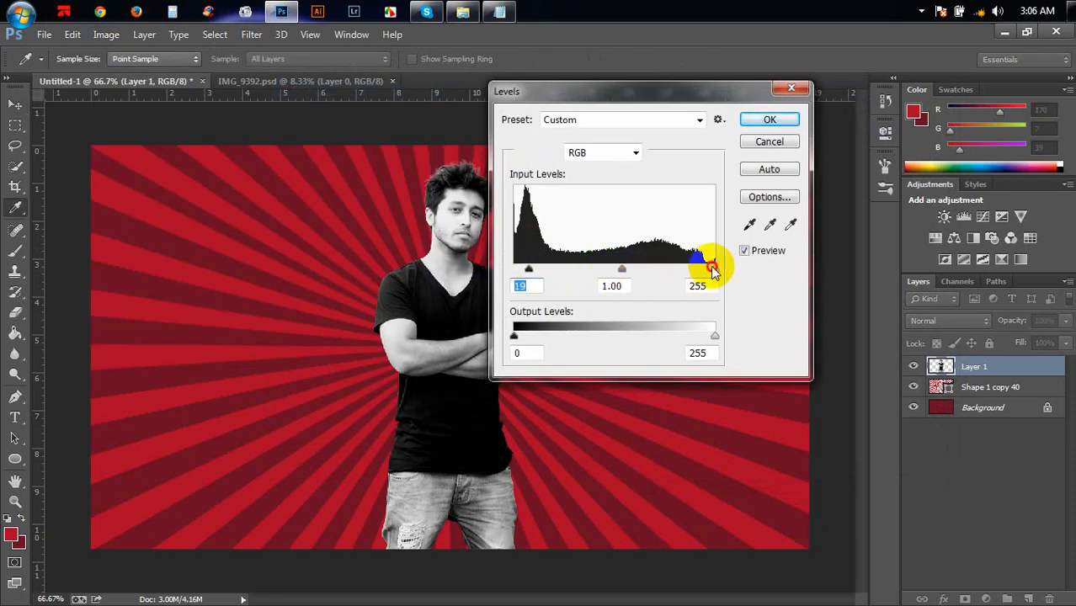
{"action": "mouse_move", "coordinate": [714, 269]}
{"action": "left_mouse_down"}
{"action": "mouse_move", "coordinate": [682, 266]}
{"action": "mouse_move", "coordinate": [698, 277]}
{"action": "left_mouse_up"}
{"action": "left_click_drag", "start_coordinate": [613, 270], "coordinate": [615, 273]}
{"action": "left_click", "coordinate": [766, 120]}
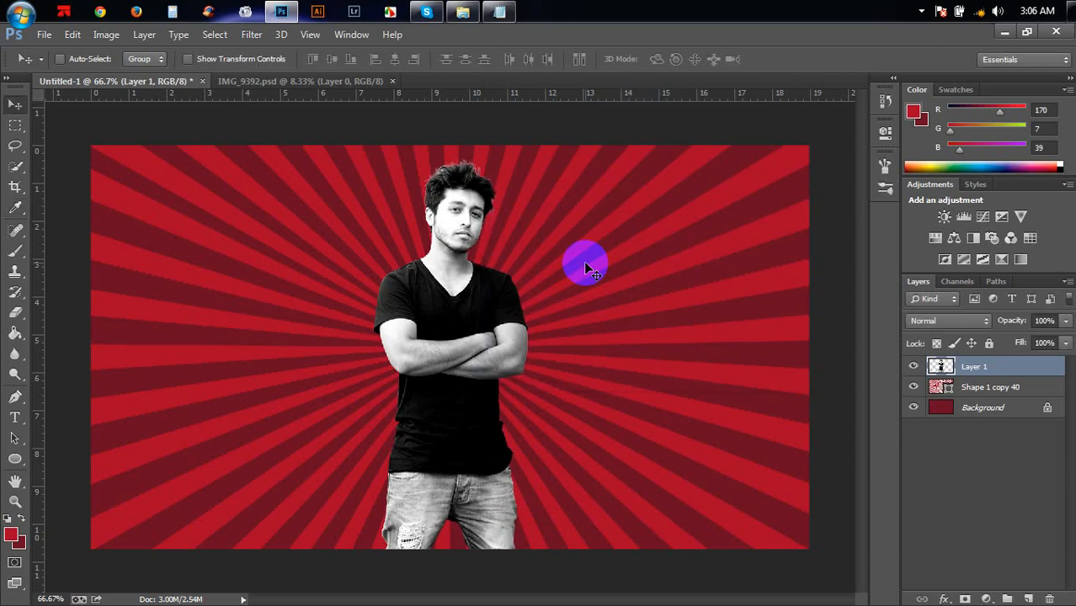
{"action": "key", "text": "ctrl+plus"}
{"action": "scroll", "coordinate": [584, 264], "scroll_direction": "up", "scroll_amount": 2}
{"action": "key", "text": "ctrl+minus"}
{"action": "key", "text": "ctrl+minus"}
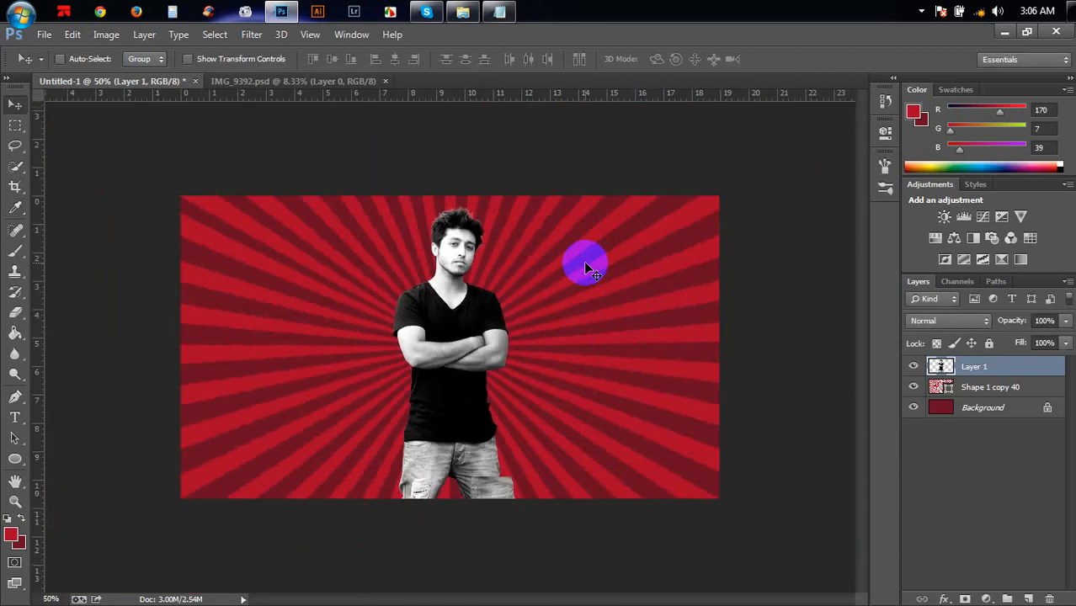
{"action": "key", "text": "ctrl+plus"}
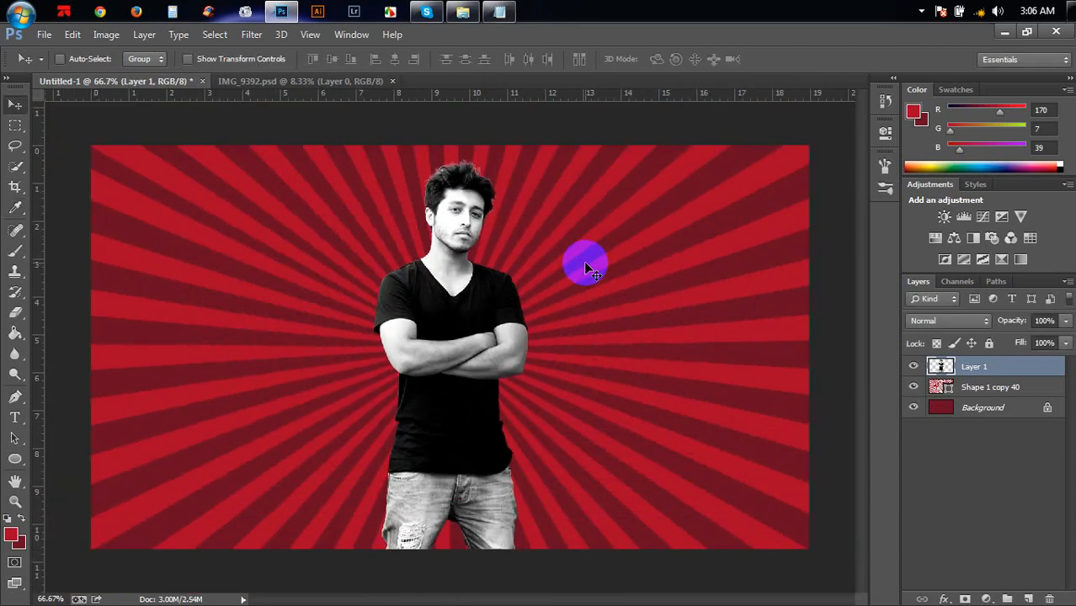
Add a Drop Shadow to the man's layer and offset it to his left side at about 38° and 54 px distance.
{"action": "double_click", "coordinate": [1016, 373]}
{"action": "left_click_drag", "start_coordinate": [569, 101], "coordinate": [747, 105]}
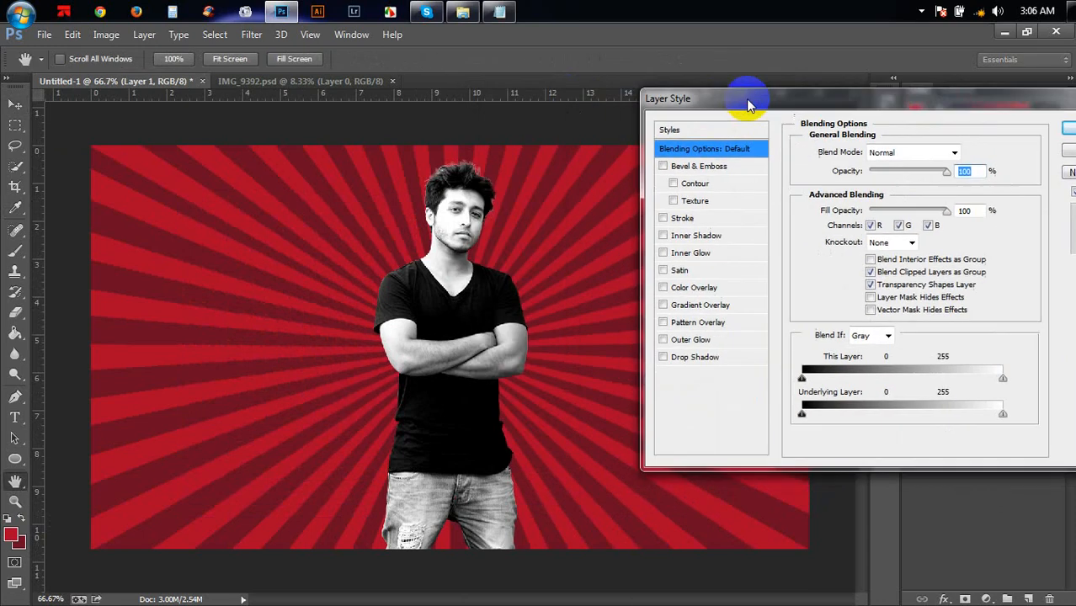
{"action": "left_click", "coordinate": [663, 357]}
{"action": "left_click", "coordinate": [478, 343]}
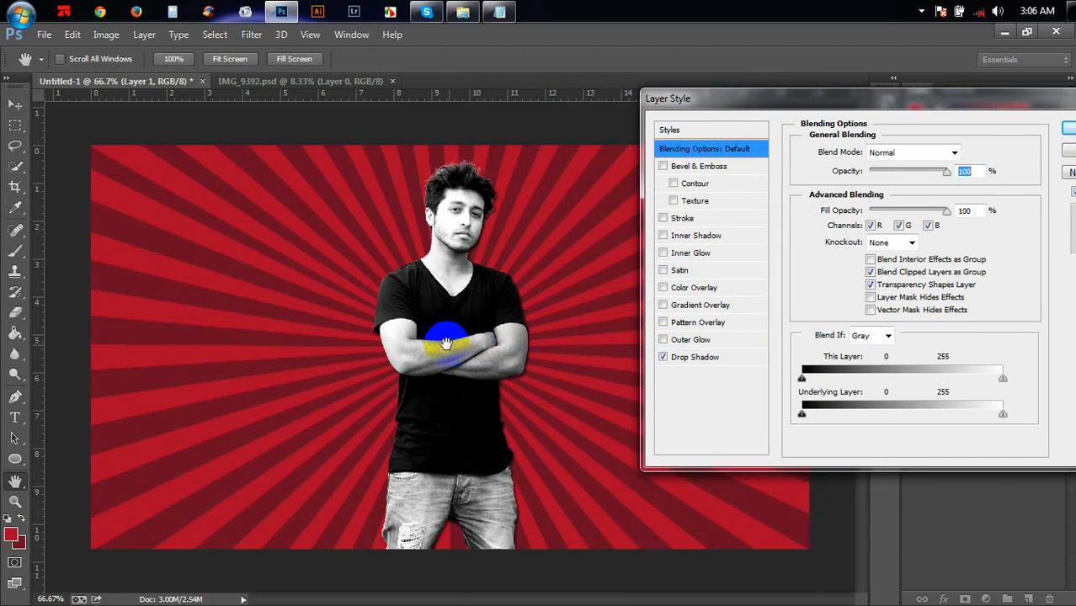
{"action": "left_click", "coordinate": [703, 361]}
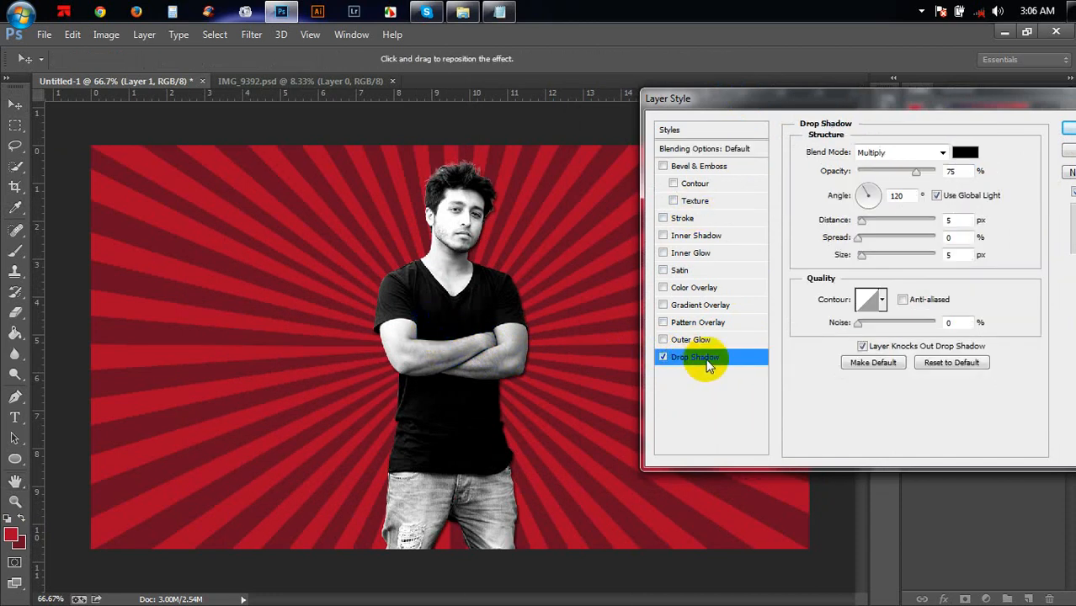
{"action": "left_click_drag", "start_coordinate": [492, 341], "coordinate": [459, 352]}
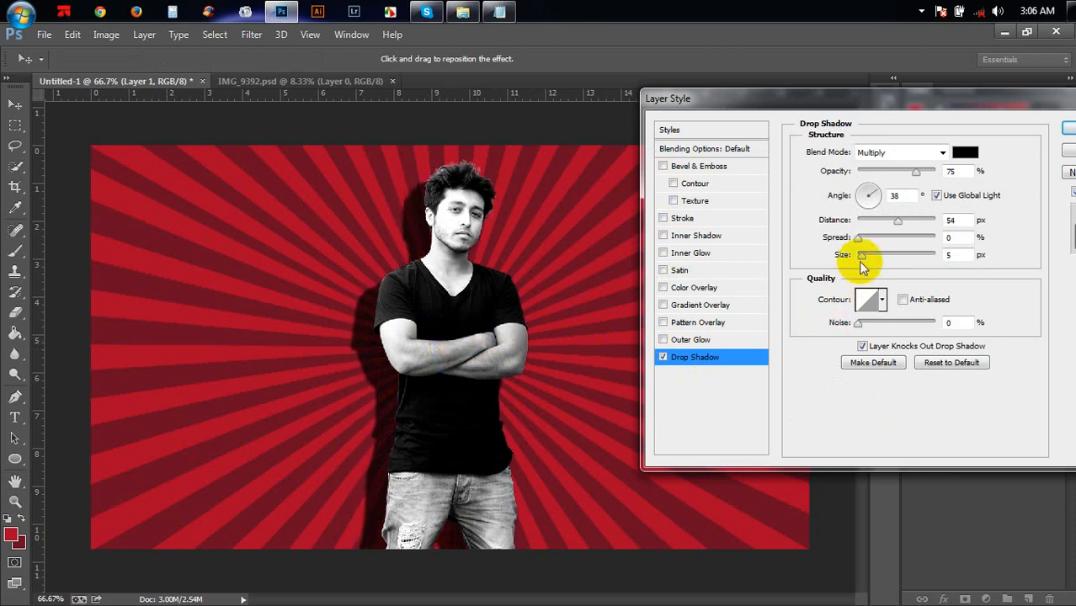
Sharpen the man's drop shadow by setting its size to 0 px, and set its opacity to 40%.
{"action": "left_click_drag", "start_coordinate": [861, 261], "coordinate": [783, 270]}
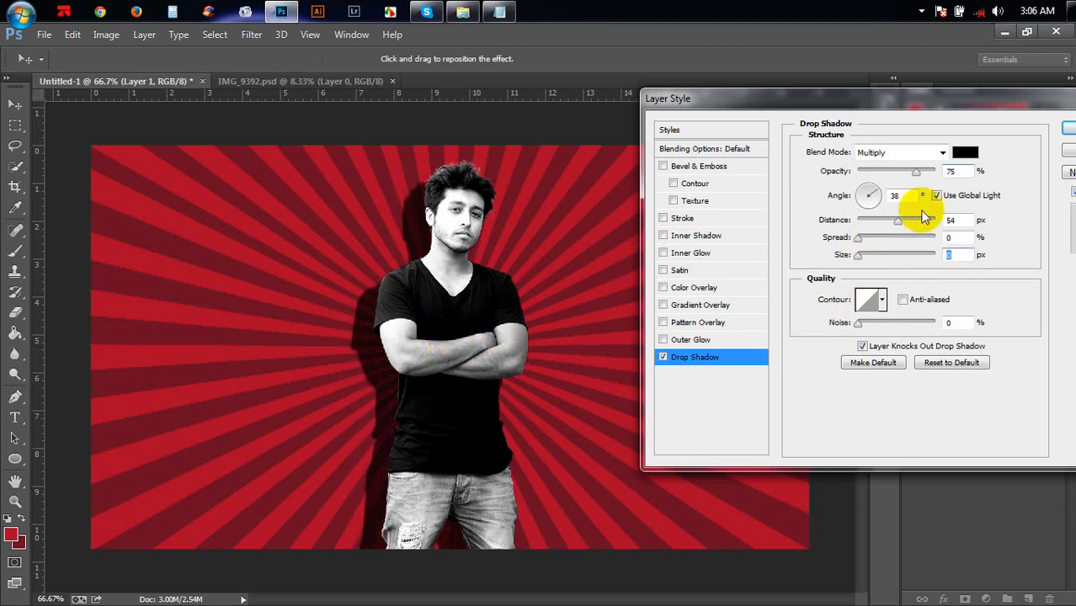
{"action": "left_click", "coordinate": [912, 172]}
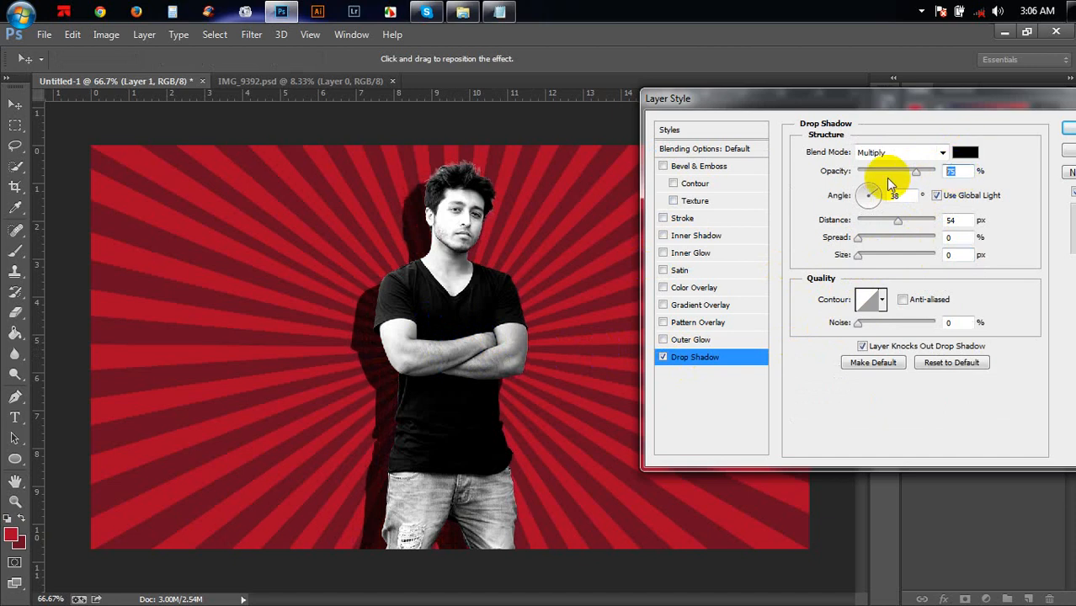
{"action": "type", "text": "40"}
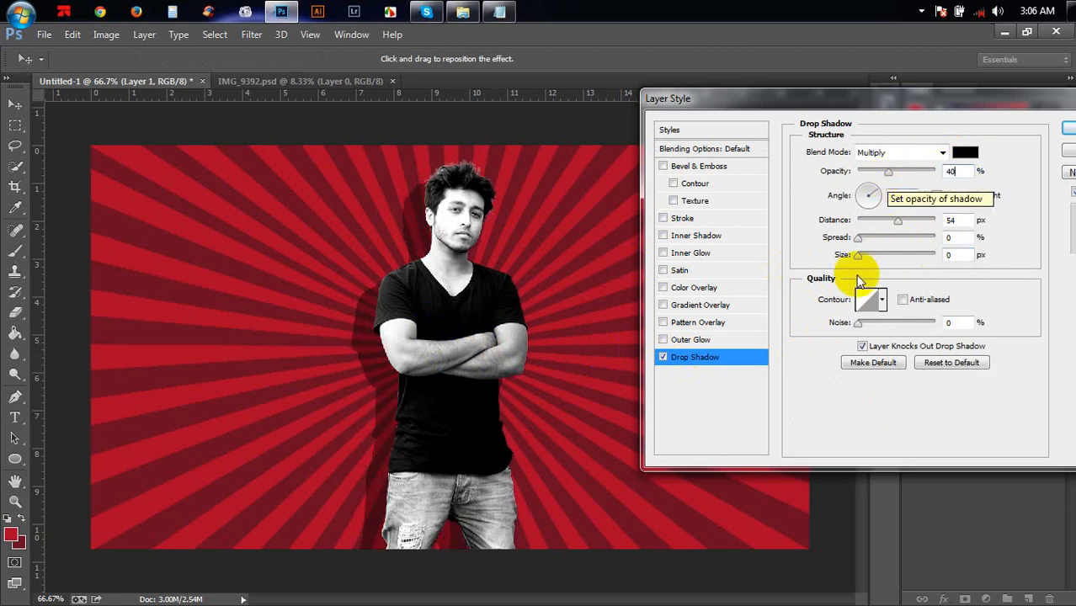
Lower the drop shadow's opacity to 30%, reposition it to about 31° and 50 px distance, then apply the style and collapse the effects list.
{"action": "left_click_drag", "start_coordinate": [895, 223], "coordinate": [893, 227]}
{"action": "mouse_move", "coordinate": [515, 352]}
{"action": "left_mouse_down"}
{"action": "mouse_move", "coordinate": [531, 374]}
{"action": "mouse_move", "coordinate": [520, 371]}
{"action": "left_mouse_up"}
{"action": "left_click_drag", "start_coordinate": [888, 171], "coordinate": [878, 173]}
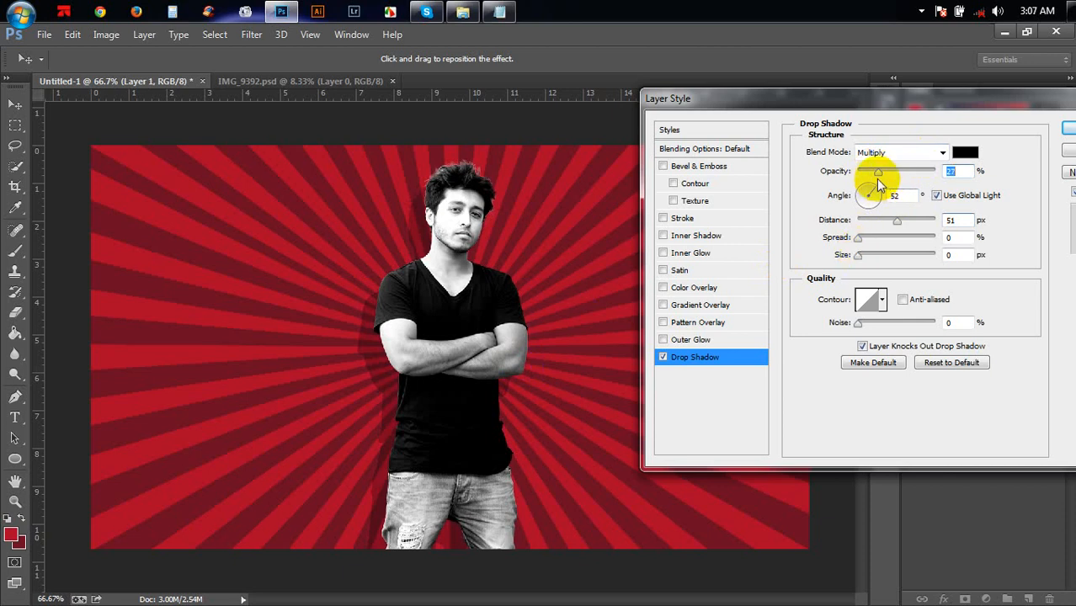
{"action": "type", "text": "30"}
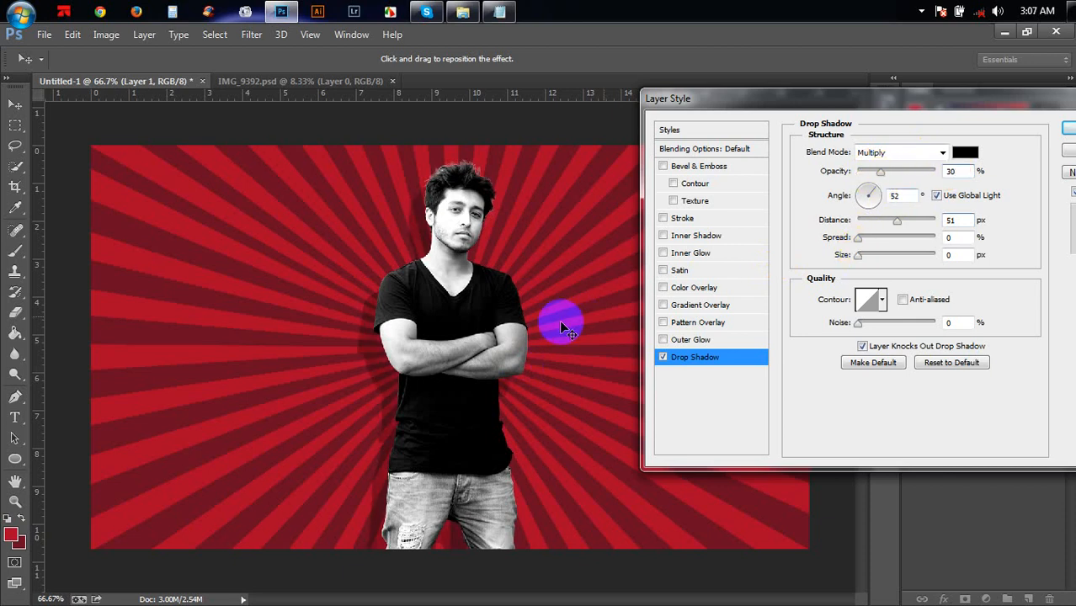
{"action": "left_click_drag", "start_coordinate": [505, 325], "coordinate": [500, 324]}
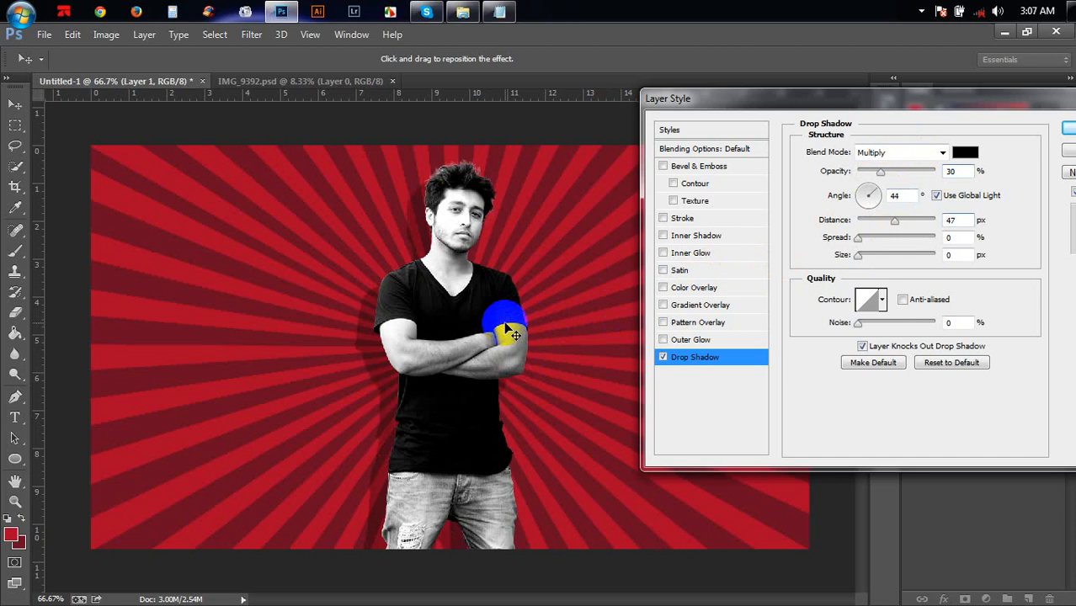
{"action": "mouse_move", "coordinate": [541, 370]}
{"action": "left_mouse_down"}
{"action": "mouse_move", "coordinate": [586, 371]}
{"action": "mouse_move", "coordinate": [543, 367]}
{"action": "mouse_move", "coordinate": [579, 380]}
{"action": "mouse_move", "coordinate": [578, 371]}
{"action": "mouse_move", "coordinate": [584, 378]}
{"action": "mouse_move", "coordinate": [538, 370]}
{"action": "left_mouse_up"}
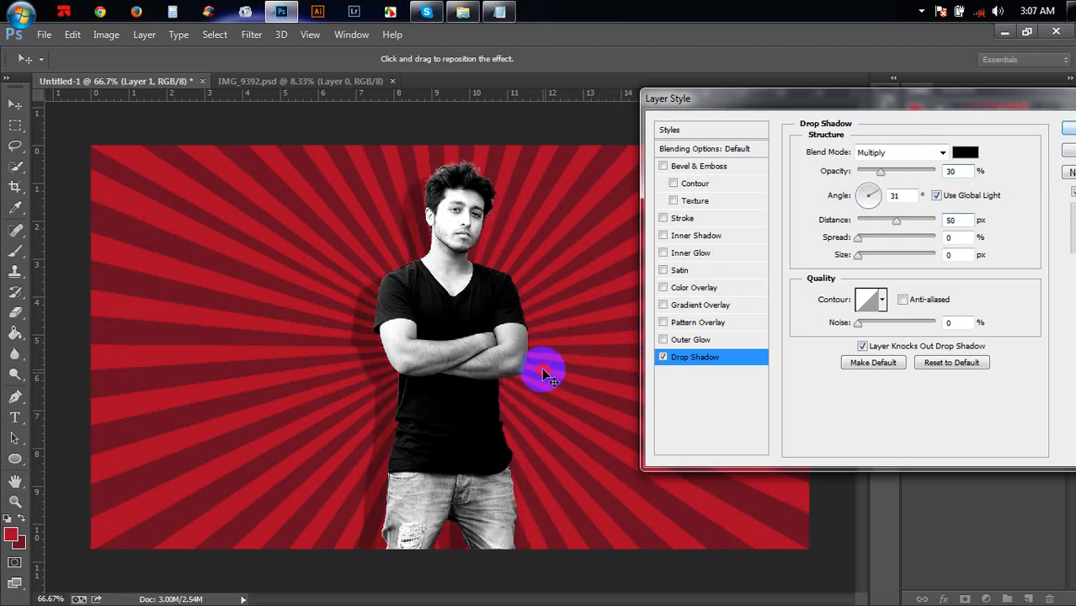
{"action": "left_click", "coordinate": [1067, 129]}
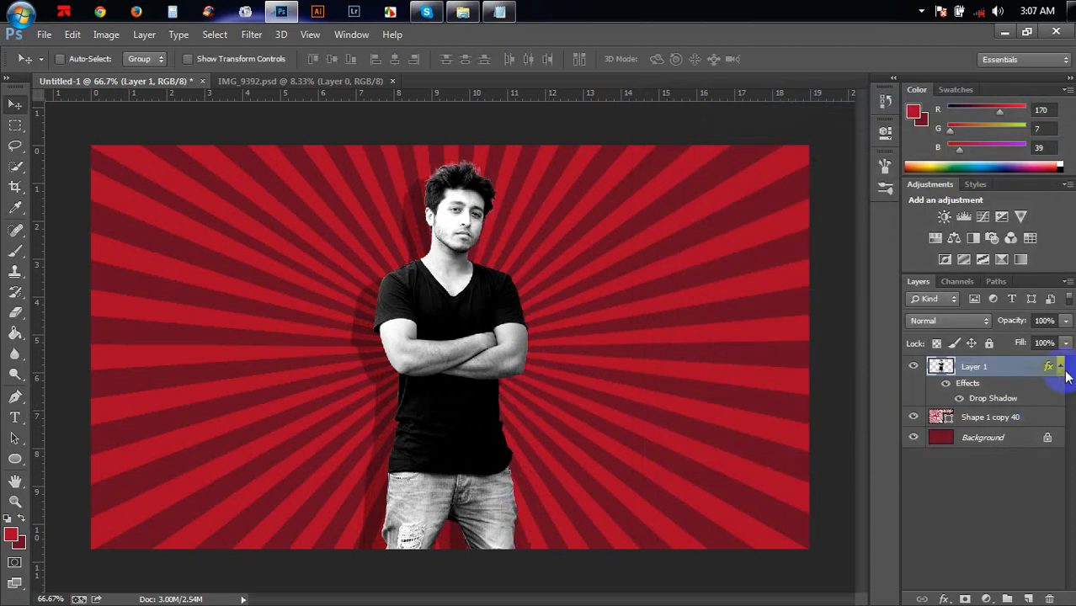
{"action": "left_click", "coordinate": [1060, 368]}
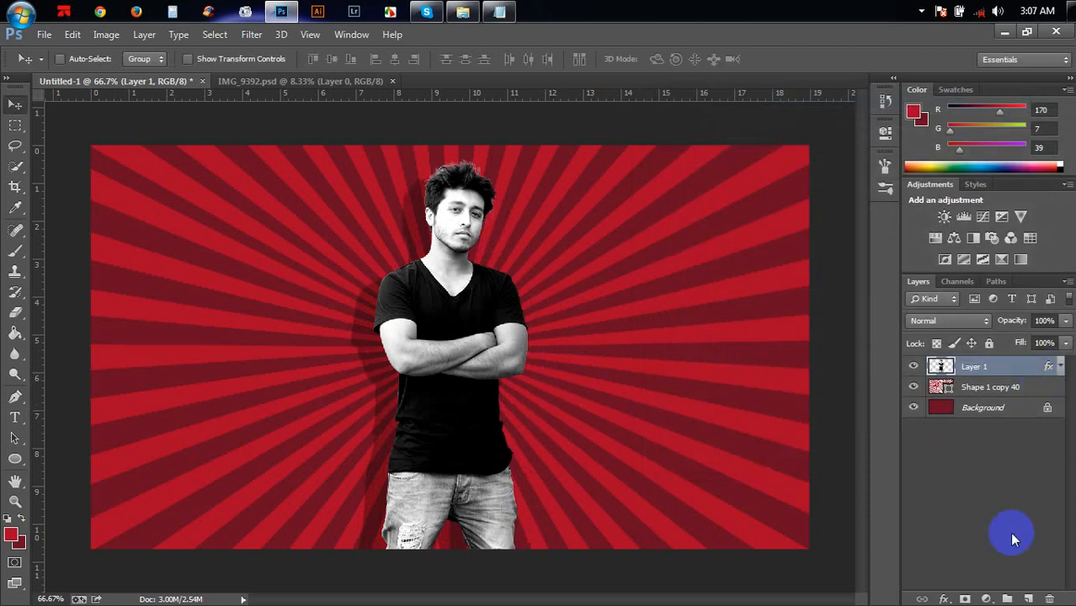
Create a new layer above the man and draw a dark-to-transparent linear gradient from the canvas's lower edge up to his waist.
{"action": "left_click", "coordinate": [1028, 600]}
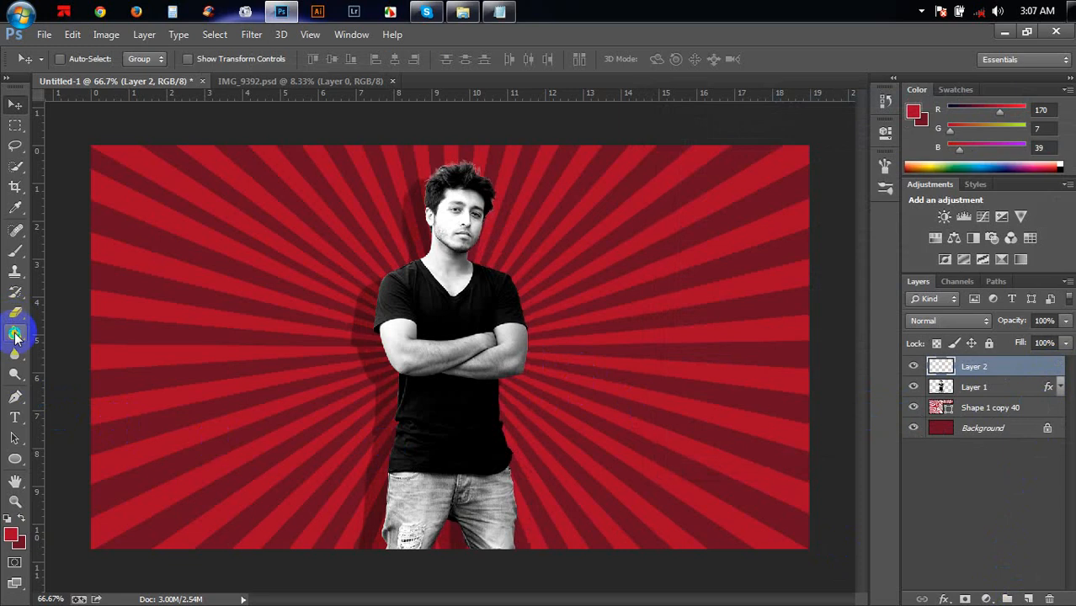
{"action": "left_click_drag", "start_coordinate": [15, 335], "coordinate": [61, 347]}
{"action": "left_click", "coordinate": [69, 333]}
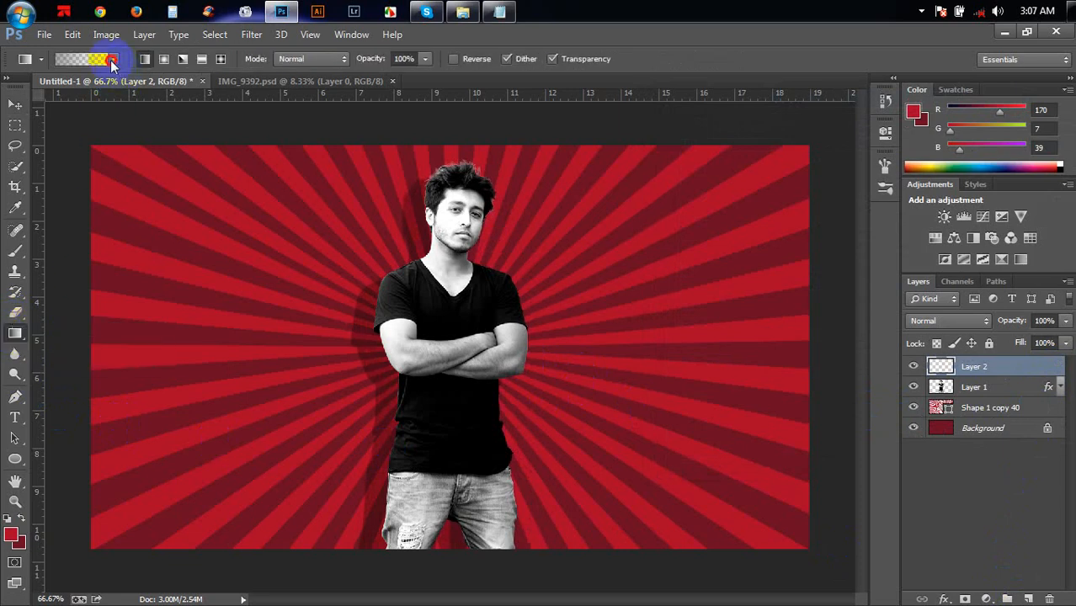
{"action": "left_click", "coordinate": [113, 60]}
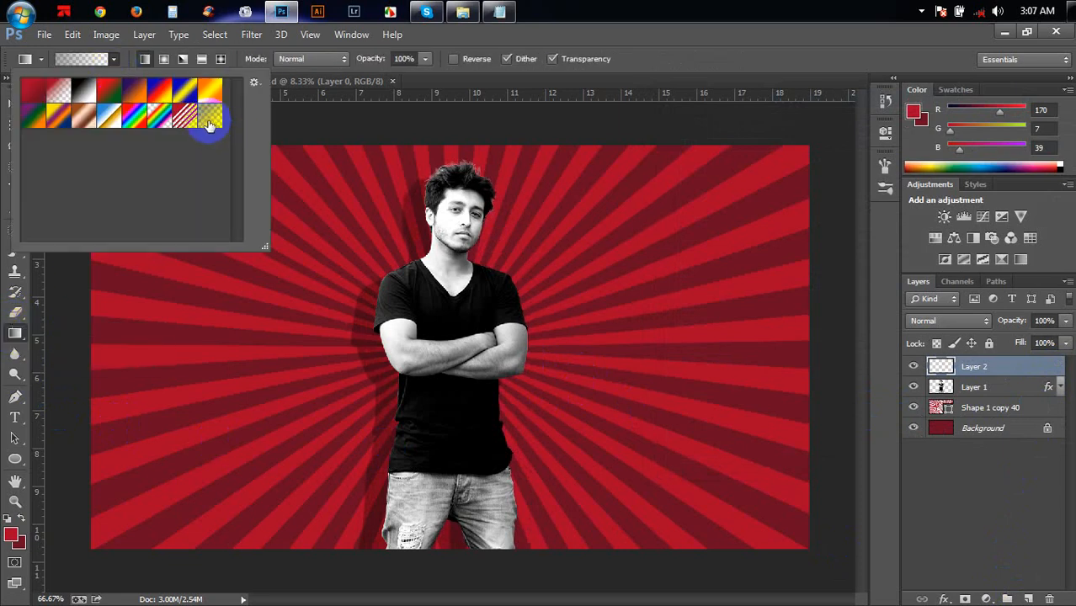
{"action": "left_click", "coordinate": [210, 119]}
{"action": "left_click_drag", "start_coordinate": [444, 558], "coordinate": [451, 437]}
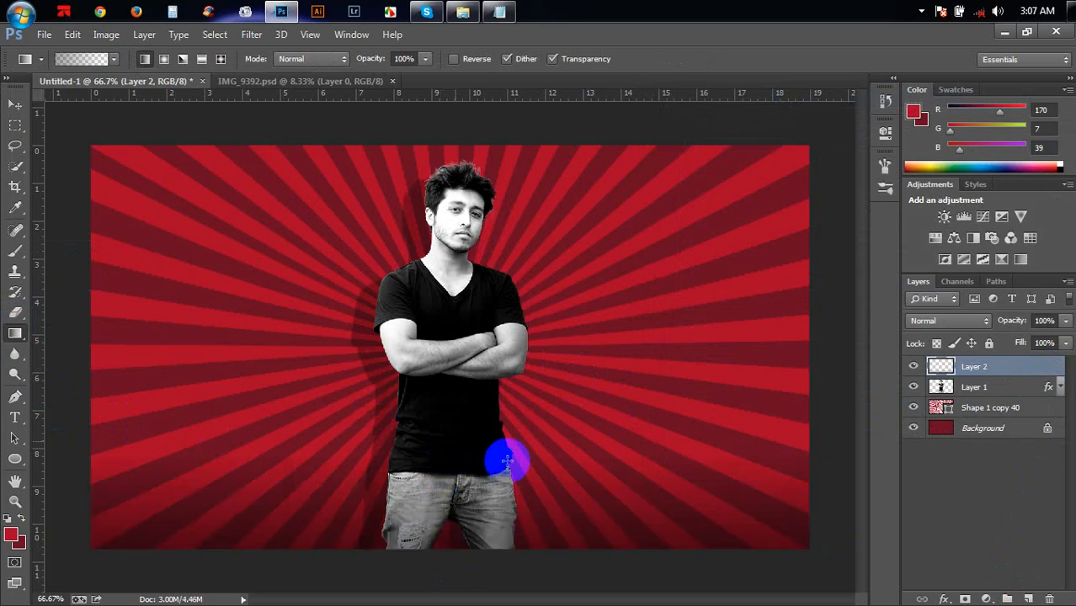
Reduce the opacity of the gradient layer, Layer 2, to 77%.
{"action": "left_click", "coordinate": [1049, 345]}
{"action": "left_click_drag", "start_coordinate": [1019, 321], "coordinate": [1000, 322]}
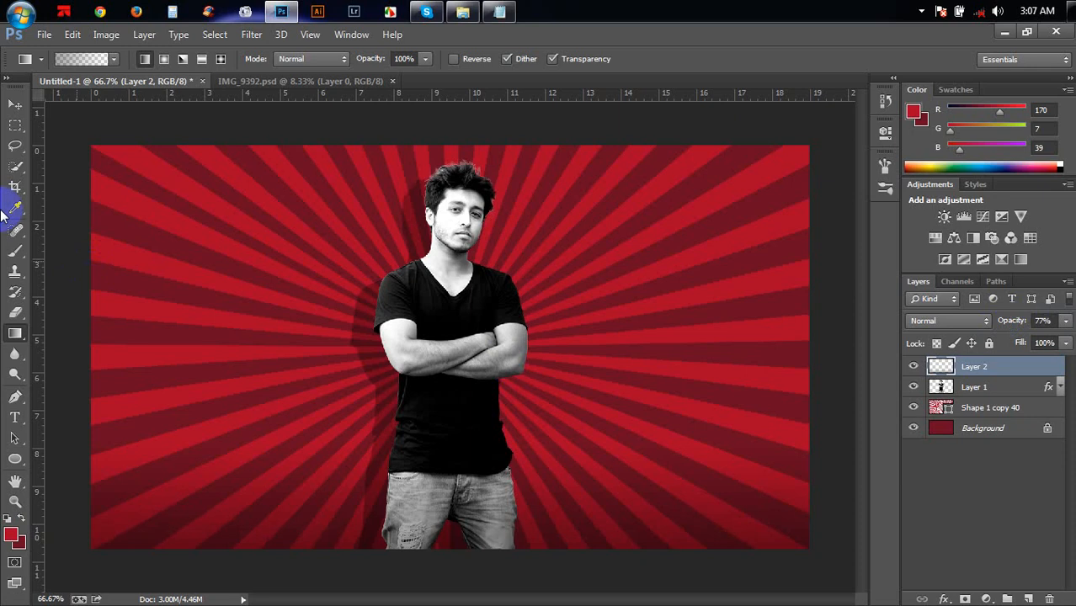
{"action": "left_click", "coordinate": [14, 104]}
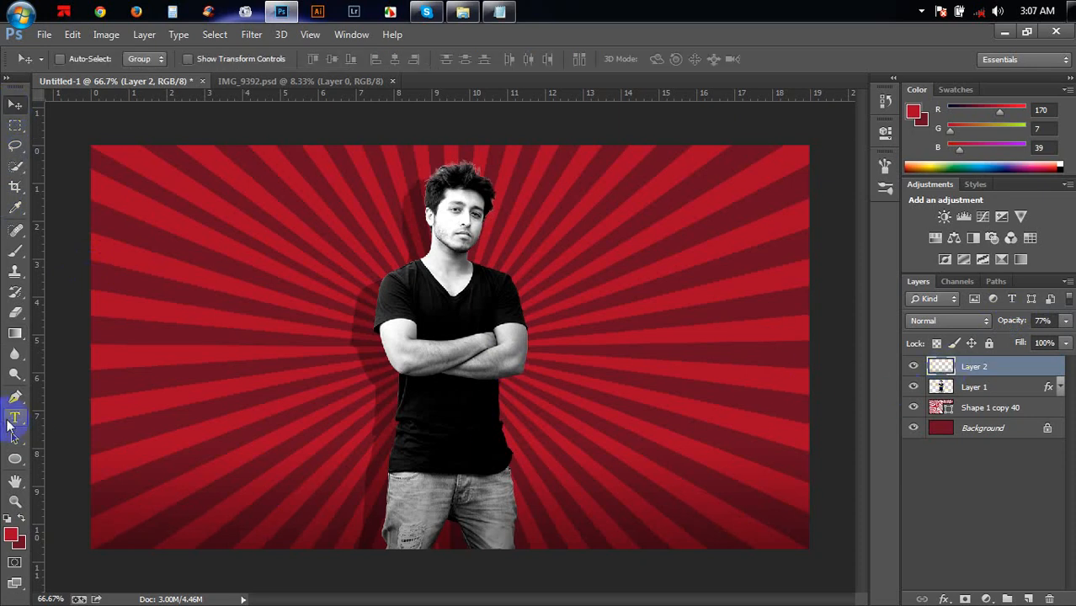
Draw a circle shape of about 336 × 336 px on the sunburst in the empty area beside the man's head, with the Ellipse tool.
{"action": "left_click", "coordinate": [14, 457]}
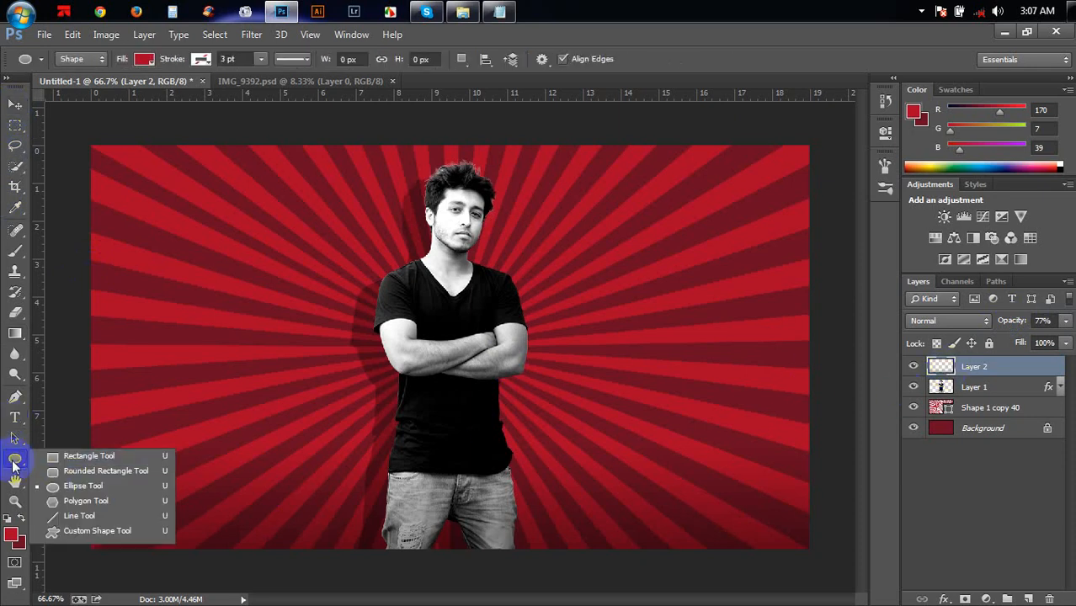
{"action": "left_click", "coordinate": [70, 486]}
{"action": "left_click_drag", "start_coordinate": [160, 191], "coordinate": [336, 368]}
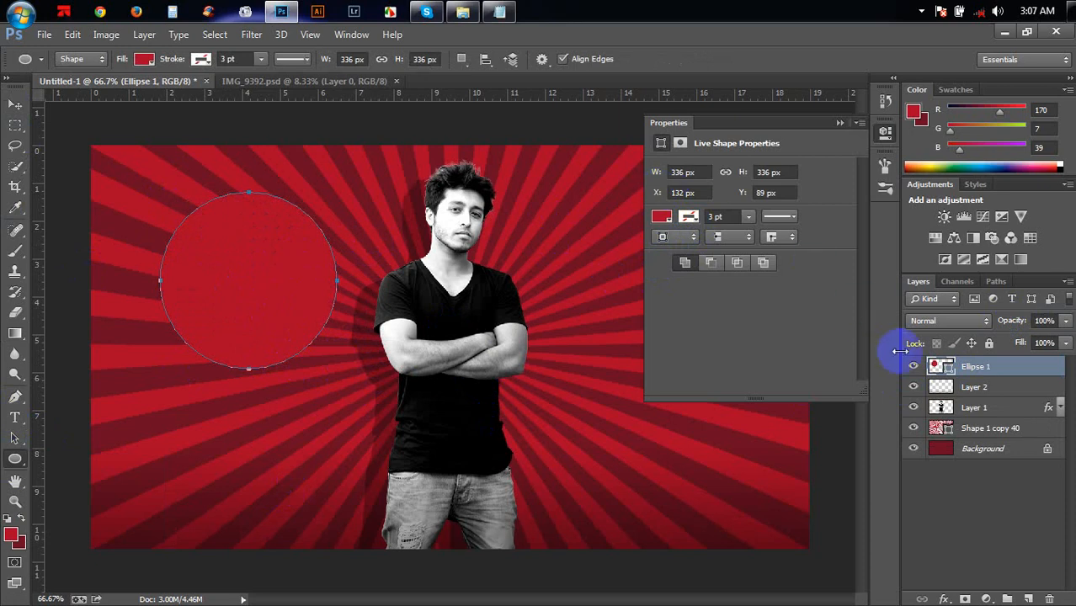
Change the circle's fill to white and give it a black stroke.
{"action": "double_click", "coordinate": [936, 368]}
{"action": "left_click", "coordinate": [432, 217]}
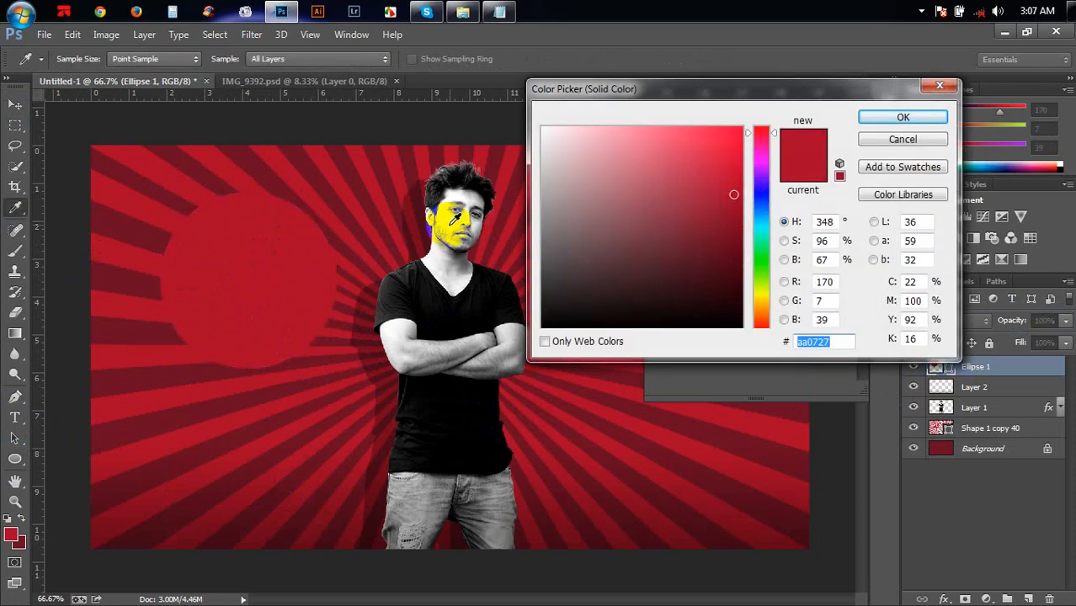
{"action": "left_click", "coordinate": [867, 122]}
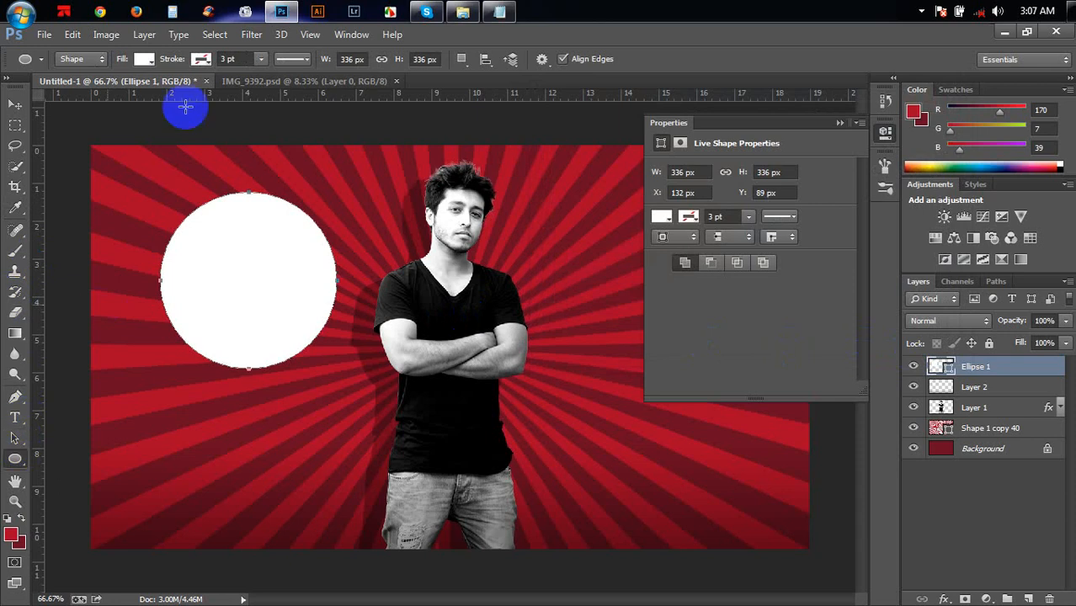
{"action": "left_click", "coordinate": [201, 59]}
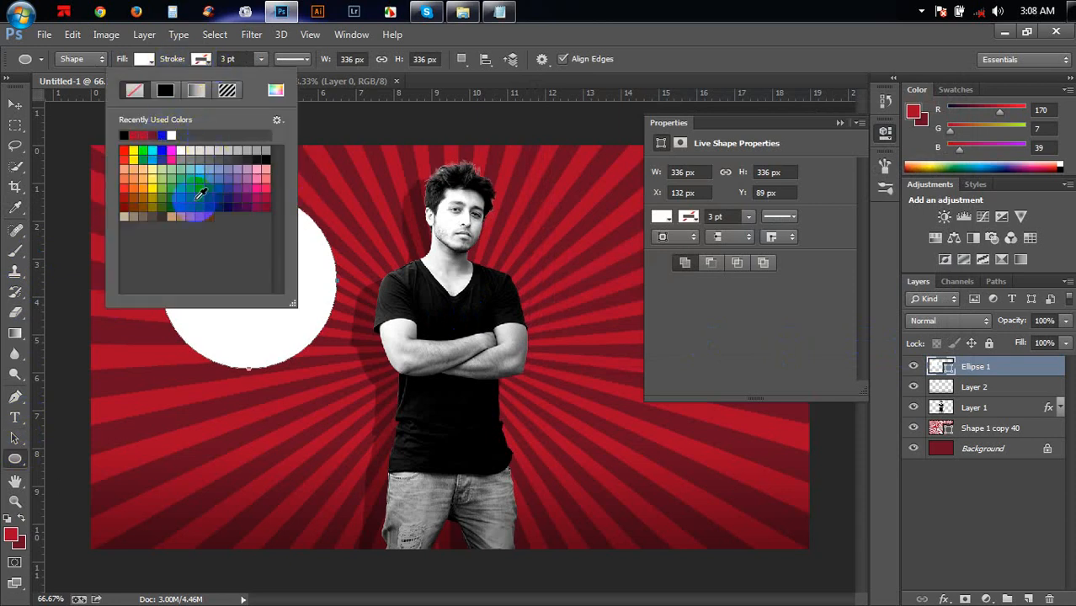
{"action": "left_click", "coordinate": [124, 135]}
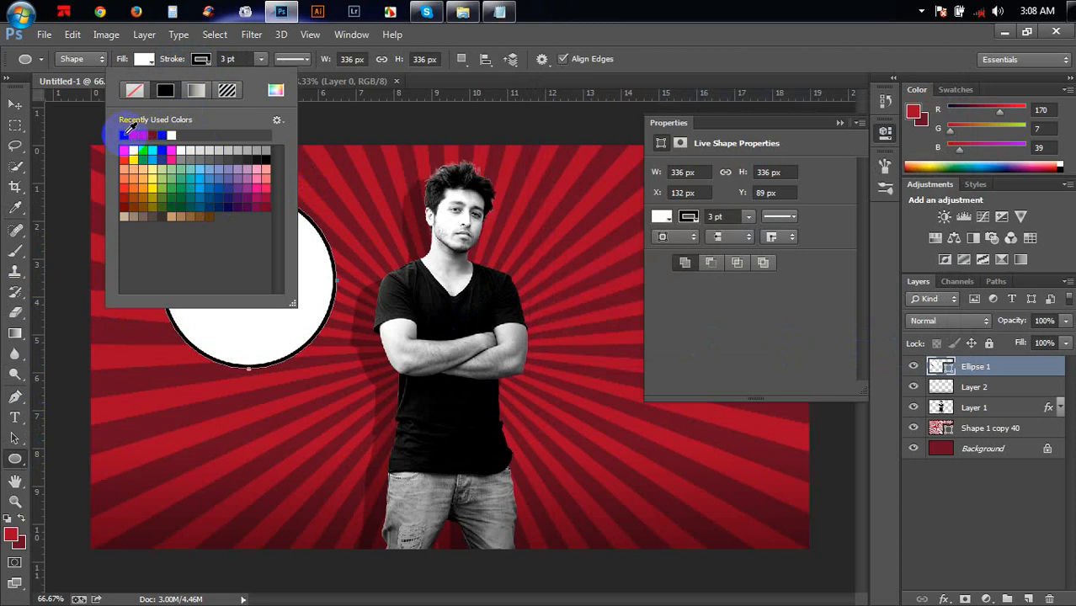
Try the dashed and dotted line styles on the circle's stroke.
{"action": "left_click", "coordinate": [260, 65]}
{"action": "left_click", "coordinate": [292, 59]}
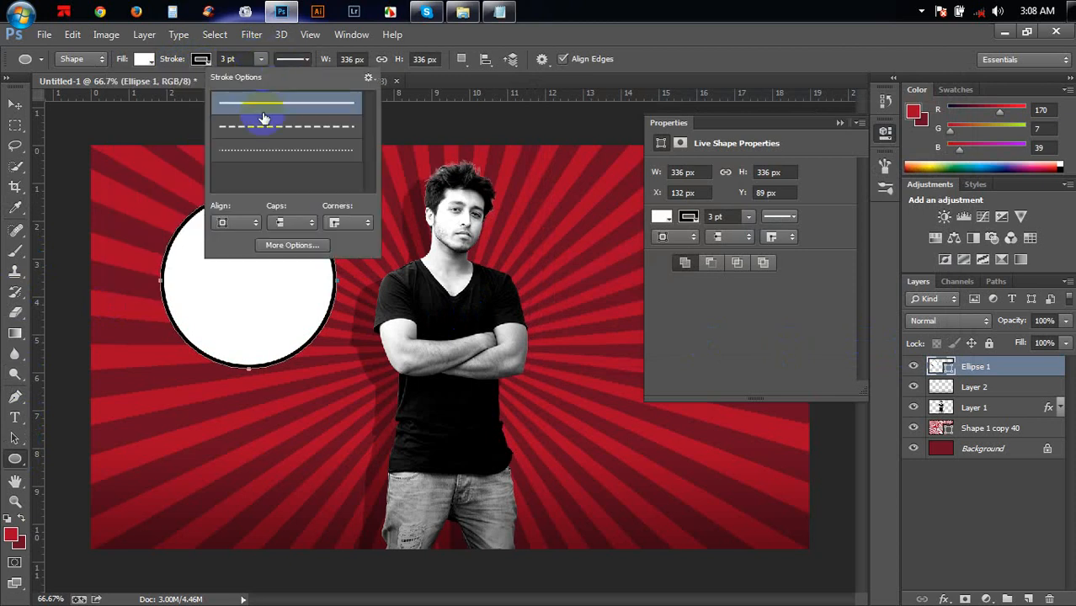
{"action": "left_click", "coordinate": [267, 128]}
{"action": "left_click", "coordinate": [269, 149]}
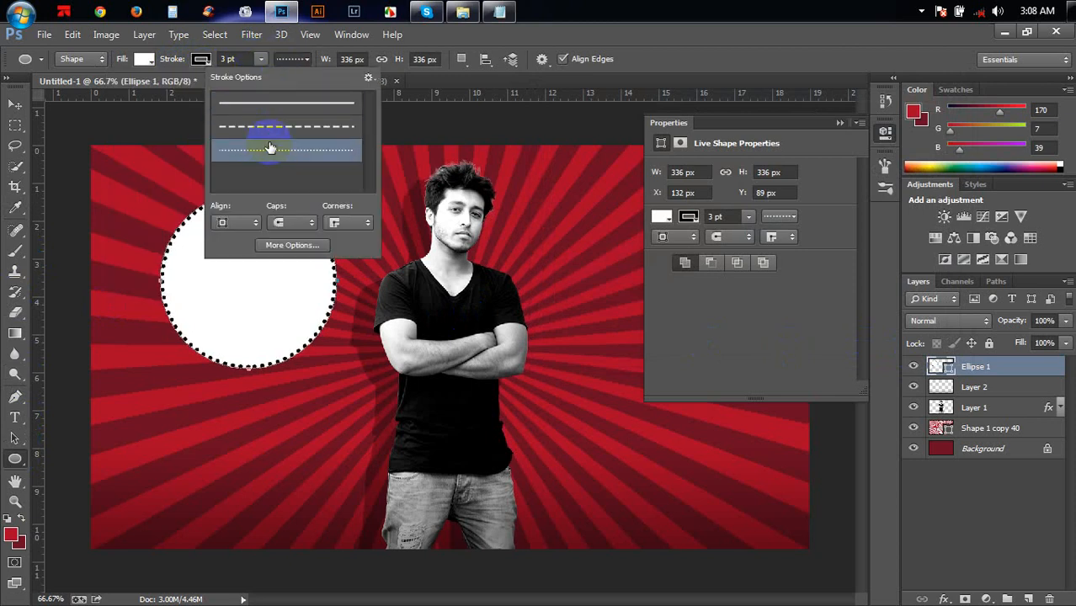
Set the circle's stroke width to 2 pt.
{"action": "left_click", "coordinate": [260, 61]}
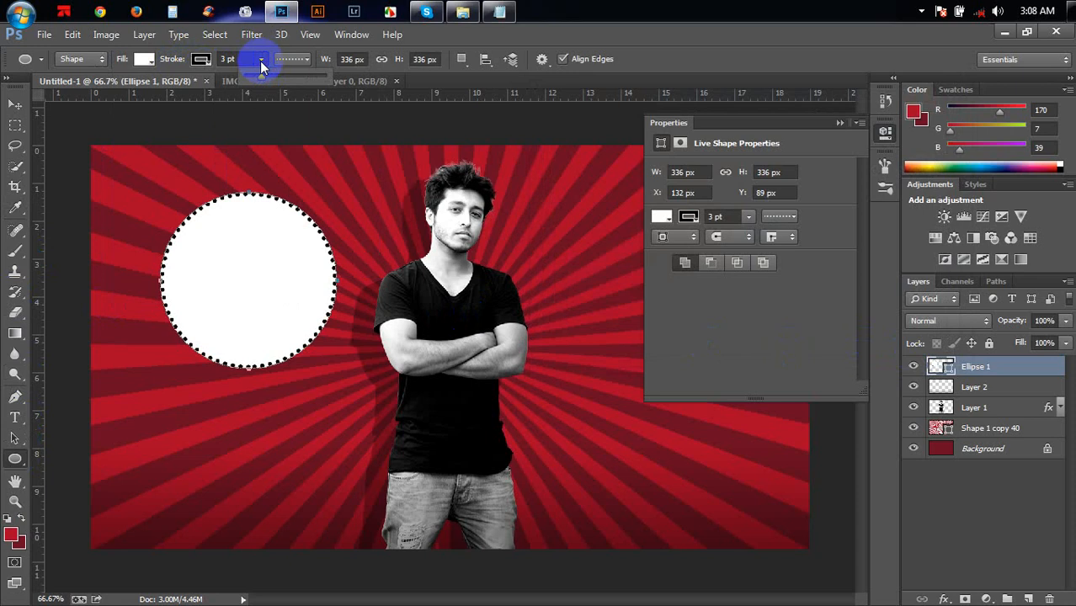
{"action": "left_click_drag", "start_coordinate": [258, 80], "coordinate": [263, 78]}
{"action": "left_click", "coordinate": [242, 59]}
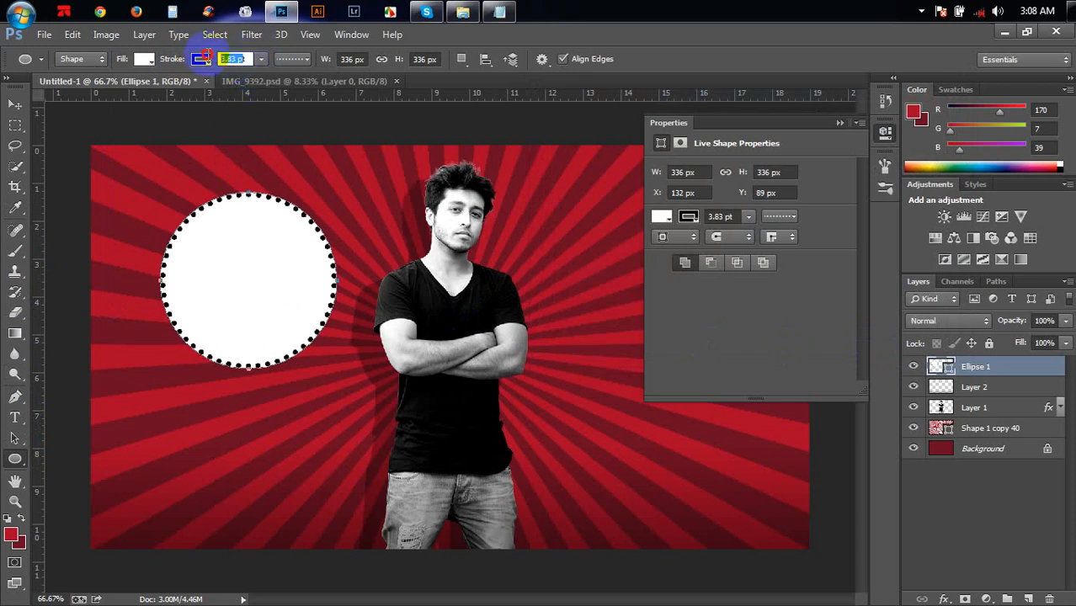
{"action": "left_click", "coordinate": [207, 56]}
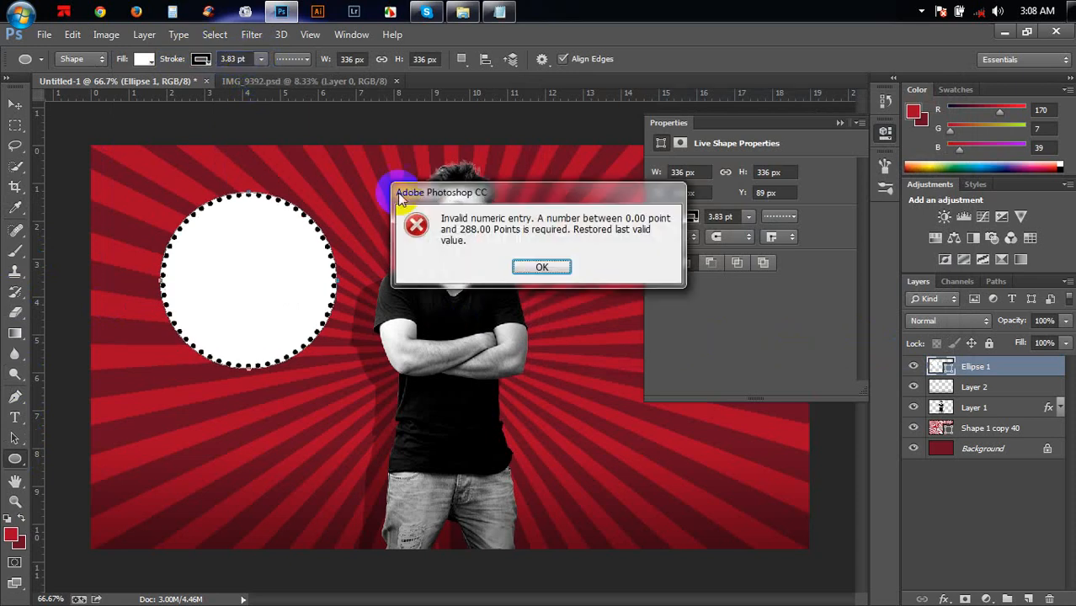
{"action": "left_click", "coordinate": [547, 266]}
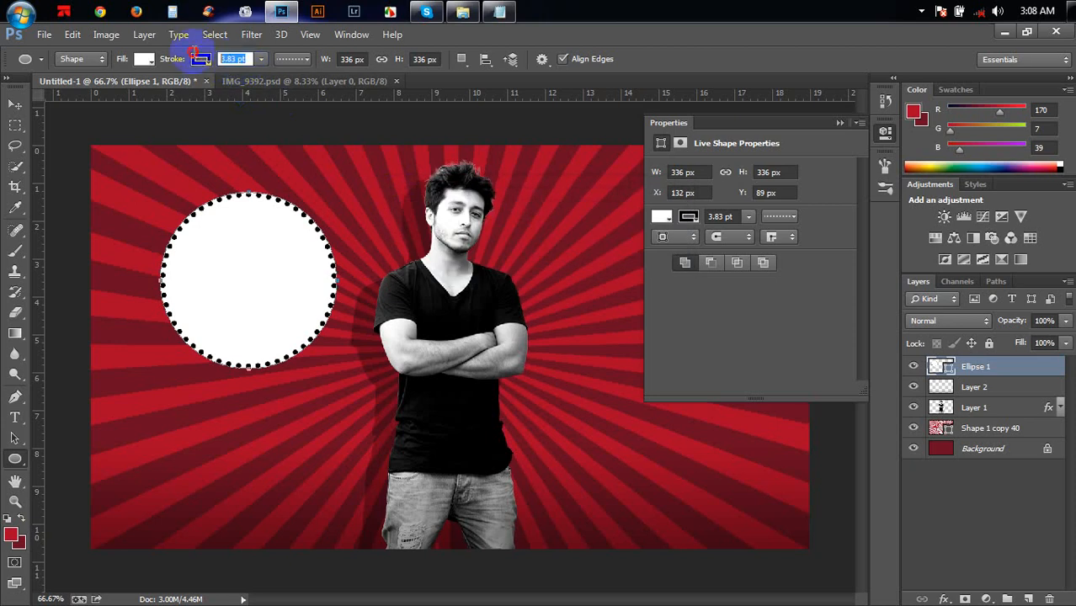
{"action": "type", "text": "2"}
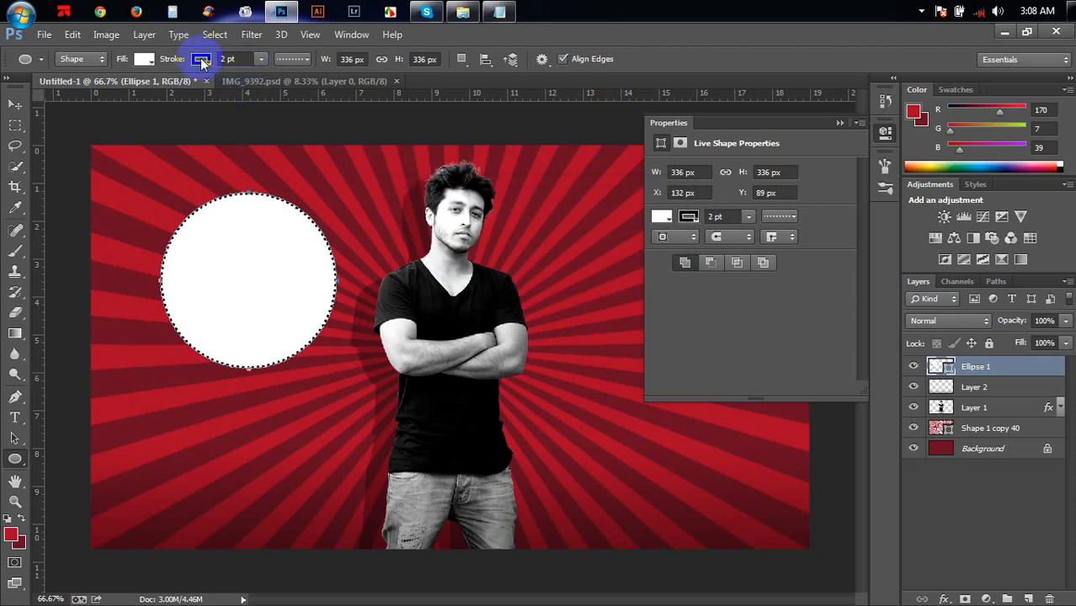
Change the circle's stroke to the dashed line style.
{"action": "left_click", "coordinate": [292, 59]}
{"action": "left_click", "coordinate": [288, 127]}
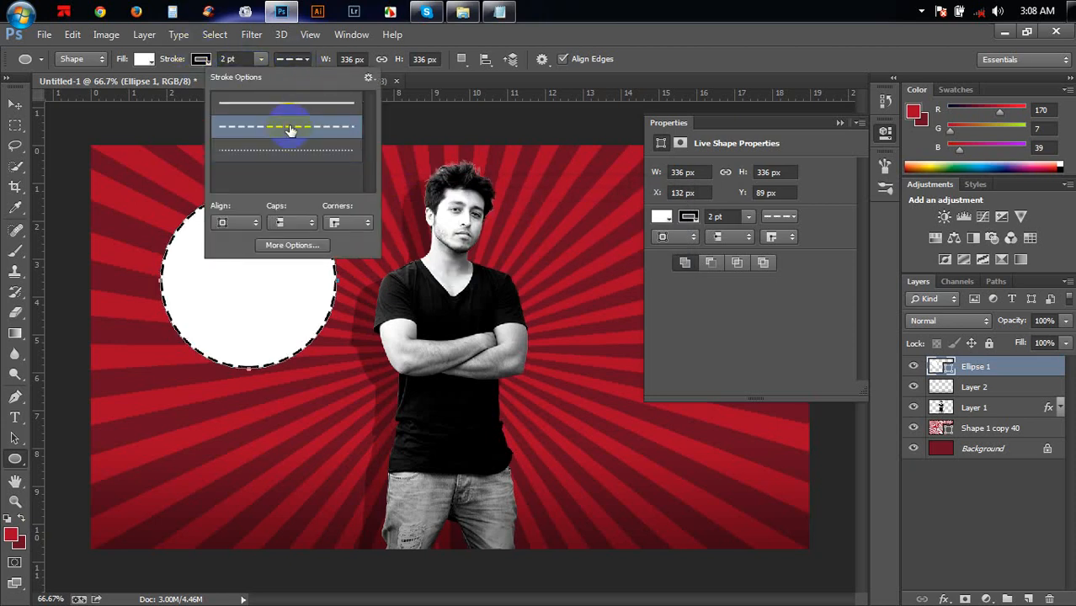
{"action": "left_click", "coordinate": [15, 104]}
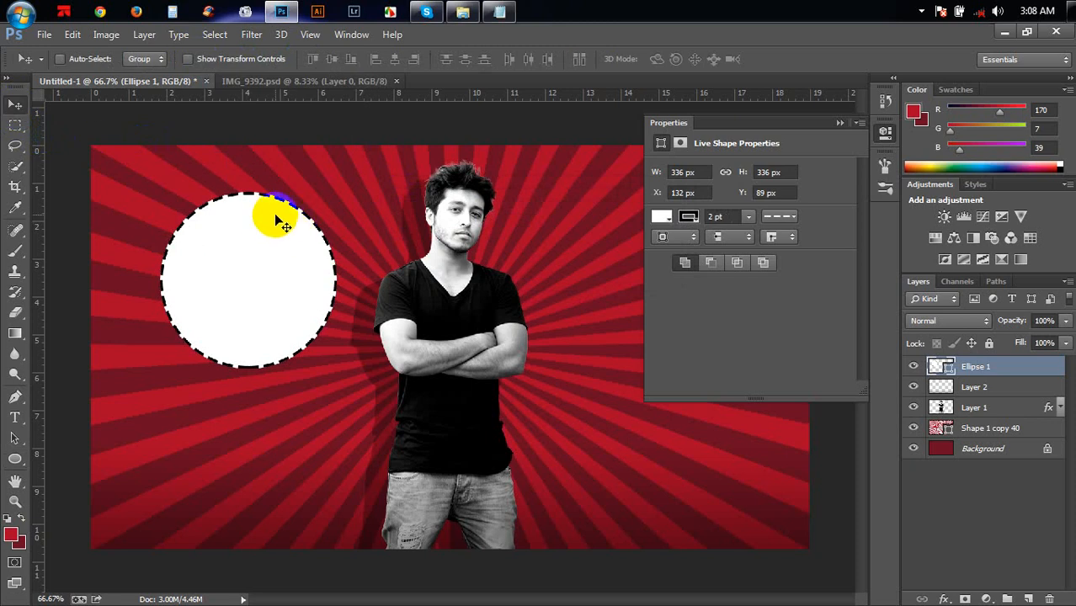
Create a text layer reading "CAN" with the Type tool and place it inside the white circle.
{"action": "key", "text": "ctrl+plus"}
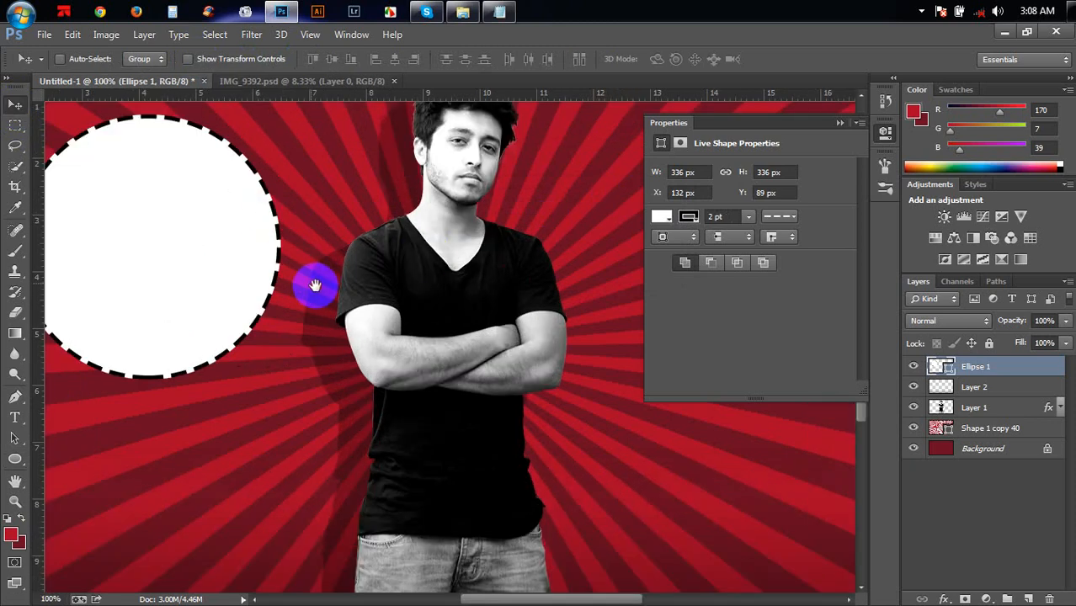
{"action": "left_click_drag", "start_coordinate": [312, 284], "coordinate": [465, 311]}
{"action": "left_click", "coordinate": [840, 123]}
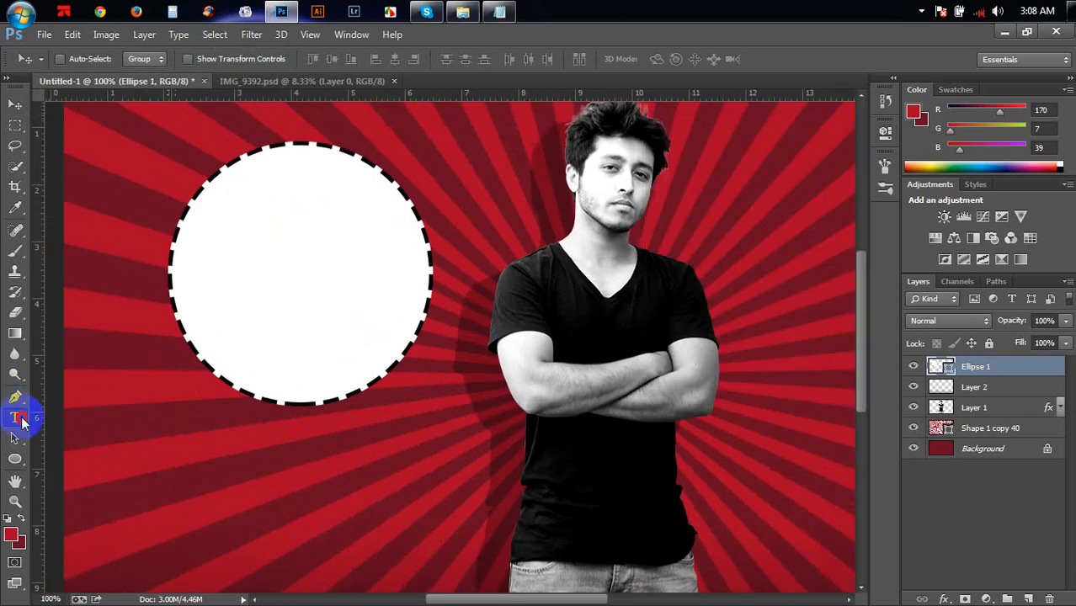
{"action": "left_click", "coordinate": [18, 419]}
{"action": "left_click", "coordinate": [372, 463]}
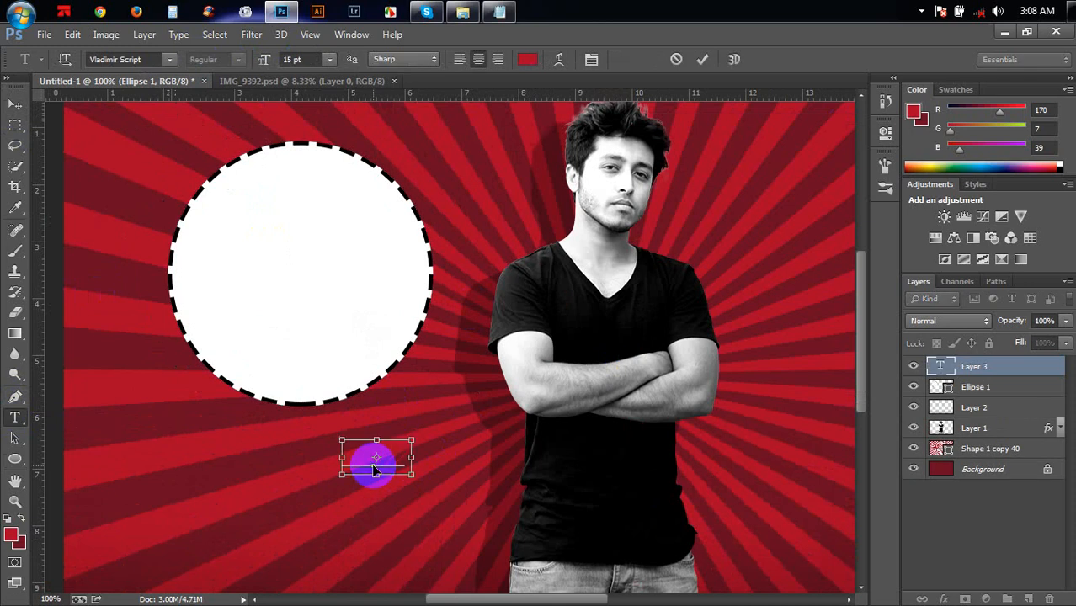
{"action": "key", "text": "ctrl+a"}
{"action": "left_click_drag", "start_coordinate": [546, 539], "coordinate": [473, 323]}
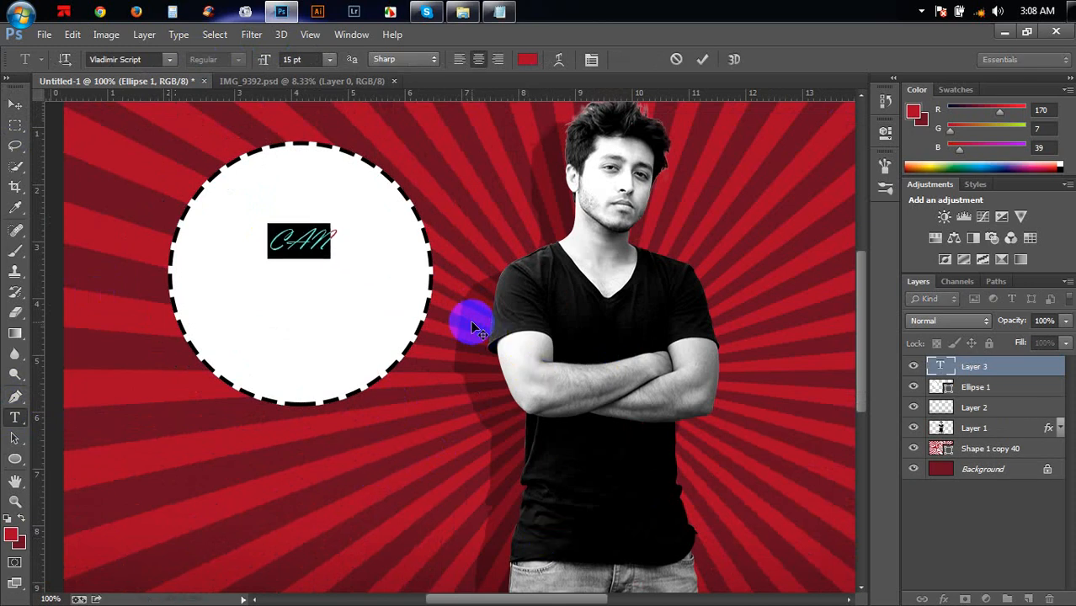
Set the text in the circle to the Britannic Bold font at 46 pt.
{"action": "left_click", "coordinate": [168, 60]}
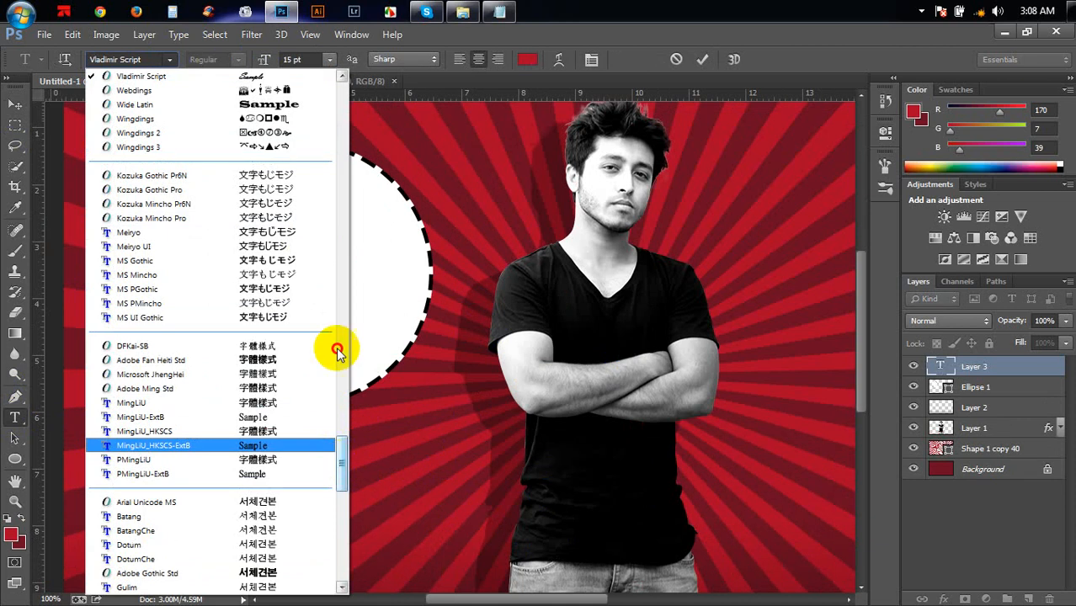
{"action": "left_click_drag", "start_coordinate": [336, 352], "coordinate": [320, 101]}
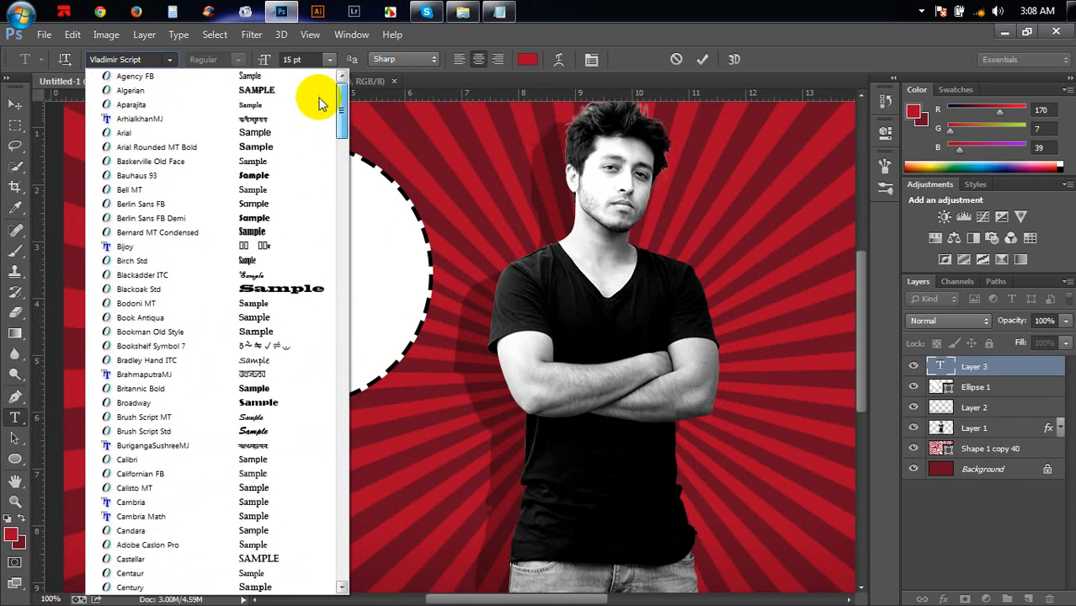
{"action": "left_click", "coordinate": [284, 388]}
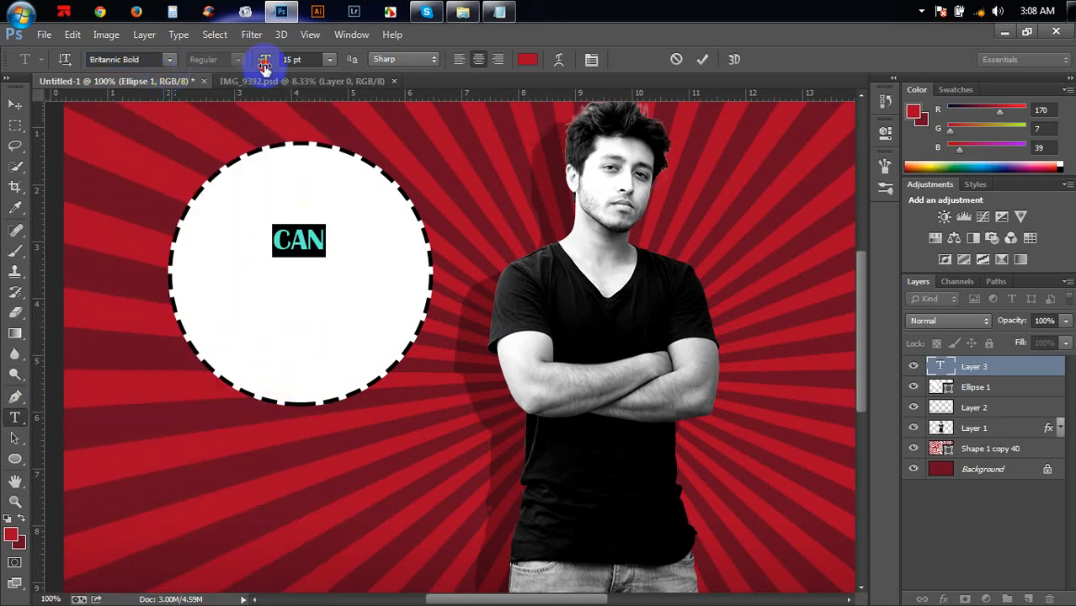
{"action": "left_click_drag", "start_coordinate": [265, 66], "coordinate": [290, 76]}
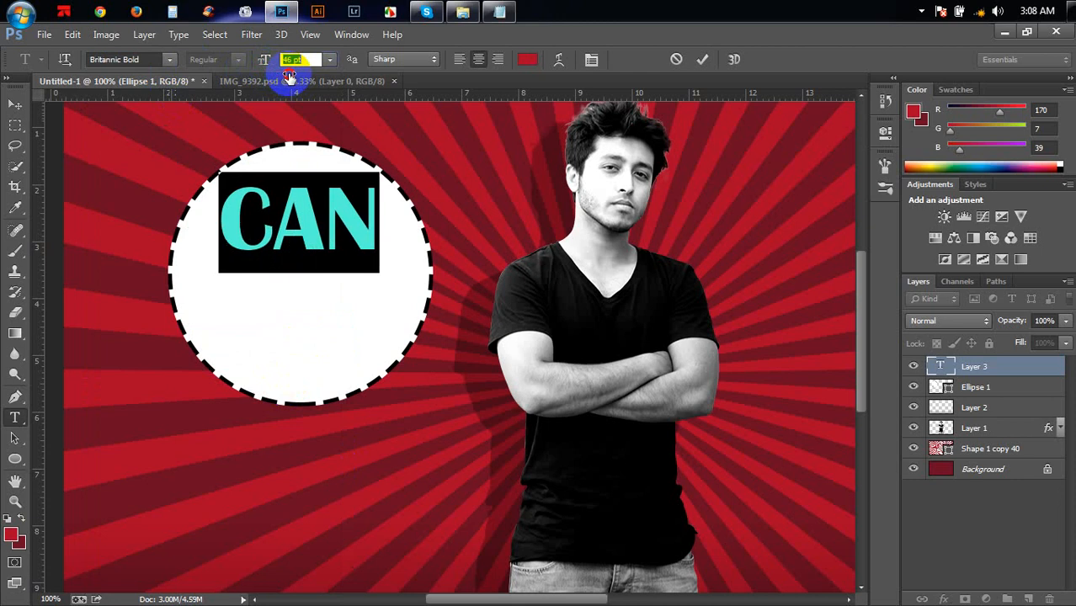
Add "You" as a second line below "CAN" in the circle.
{"action": "left_click", "coordinate": [371, 208]}
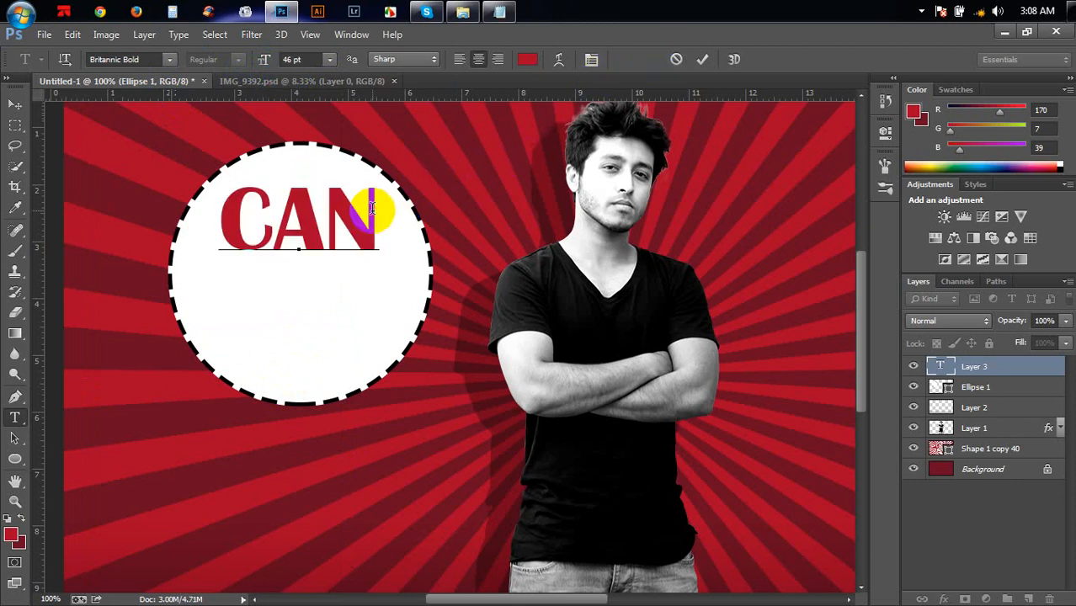
{"action": "key", "text": "Return"}
{"action": "type", "text": "You"}
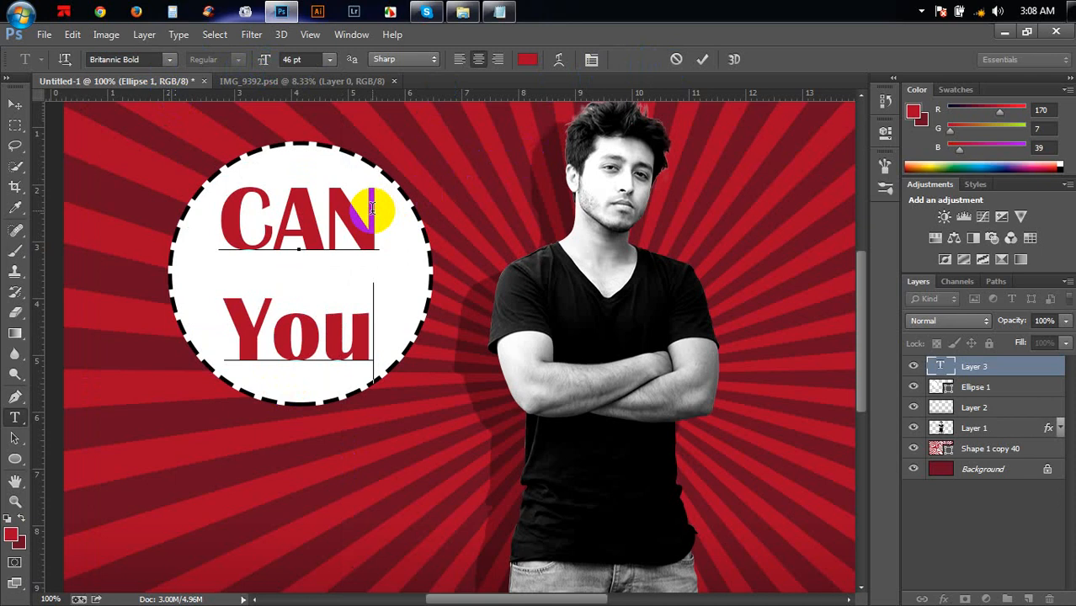
Replace the circle's text with "YOU" on the first line and "CAN DO IT" on the second.
{"action": "key", "text": "ctrl+a"}
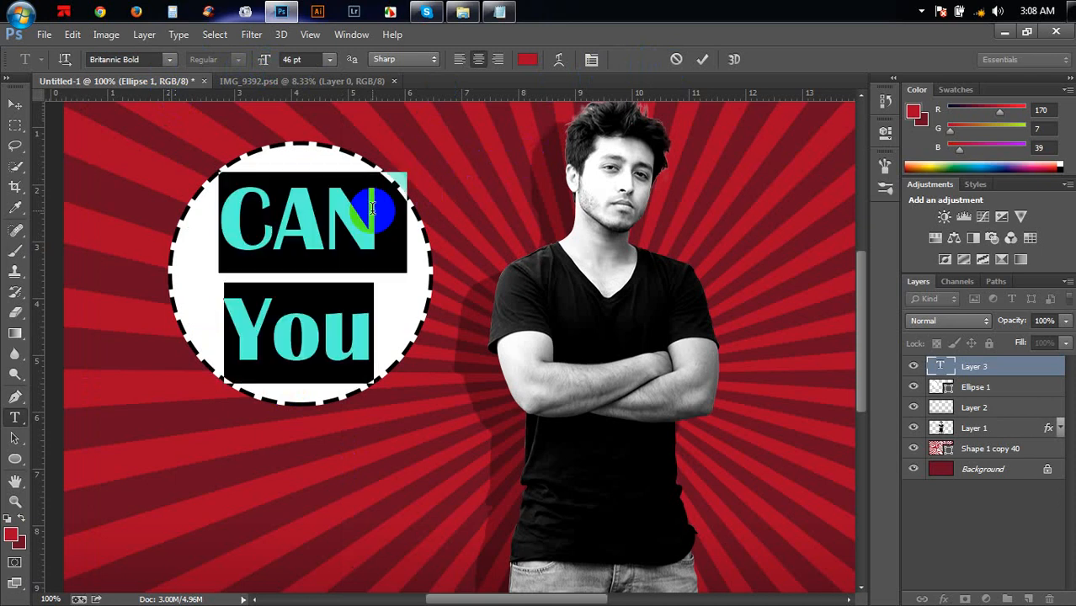
{"action": "type", "text": "YOU"}
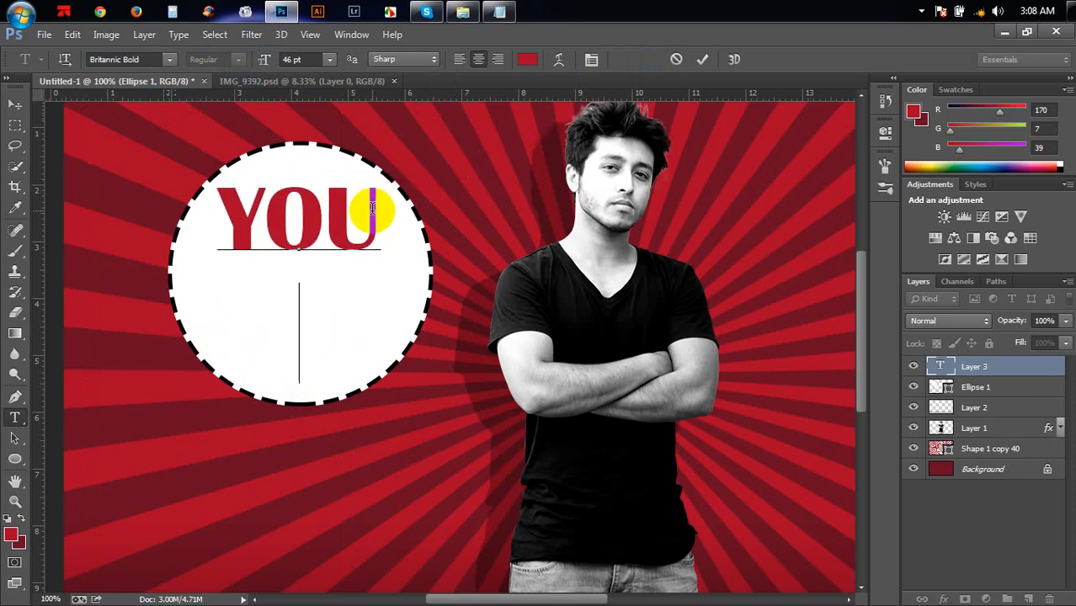
{"action": "type", "text": "CAN"}
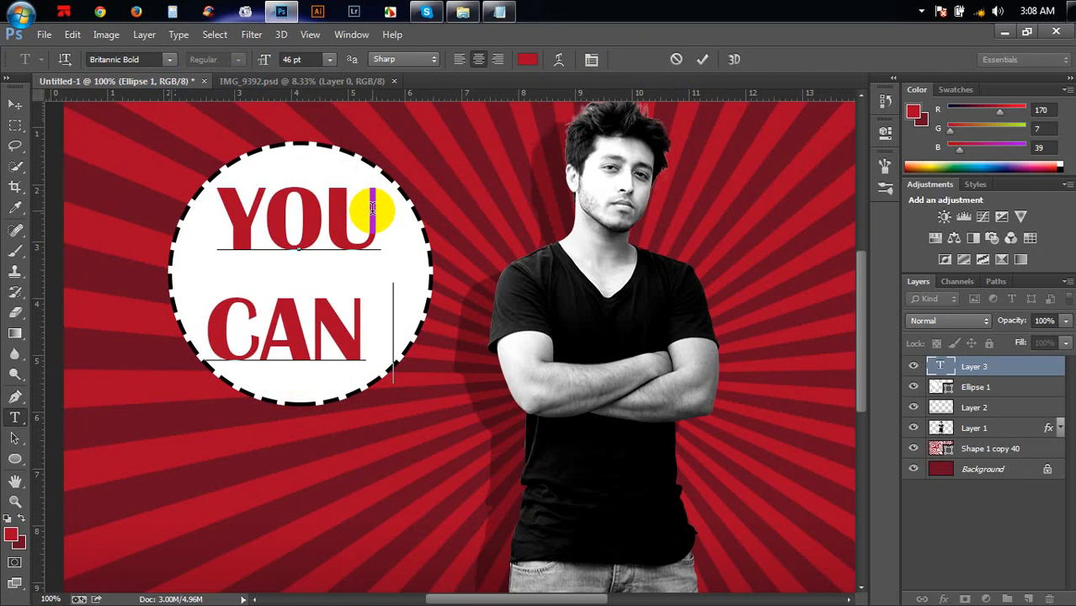
{"action": "type", "text": " DI"}
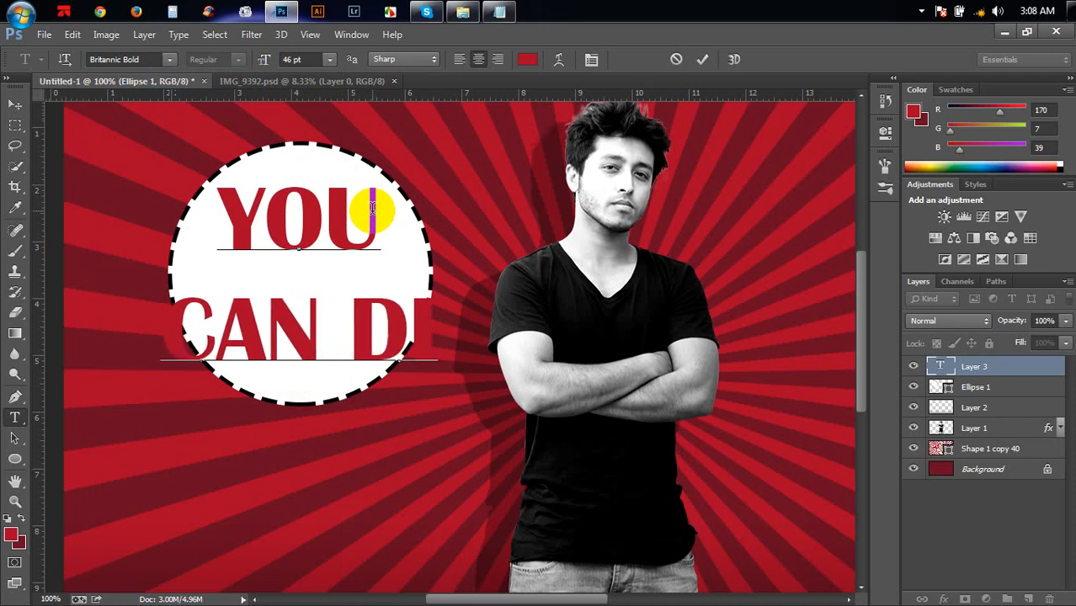
{"action": "key", "text": "BackSpace"}
{"action": "type", "text": "O IT"}
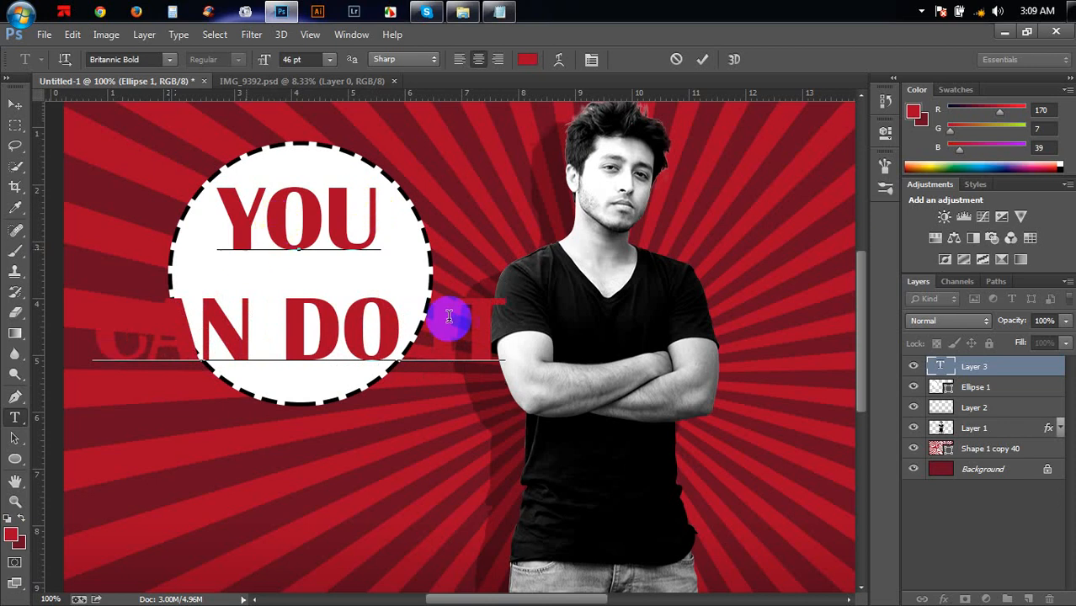
Reduce the second line, "CAN DO IT", to 19 pt and add a question mark at its end.
{"action": "left_click_drag", "start_coordinate": [487, 341], "coordinate": [77, 312]}
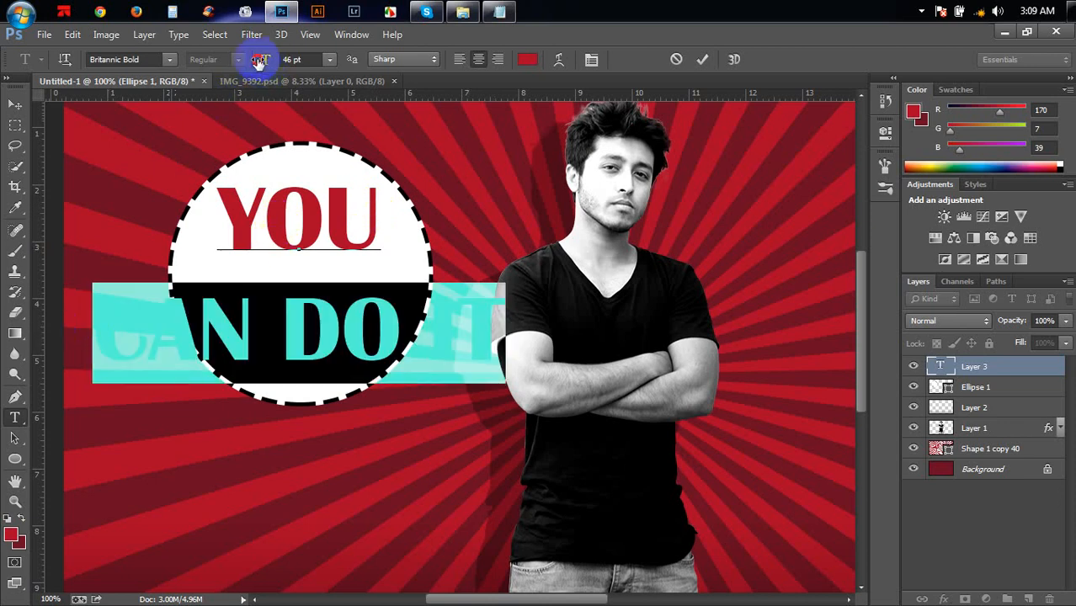
{"action": "left_click_drag", "start_coordinate": [260, 61], "coordinate": [243, 69]}
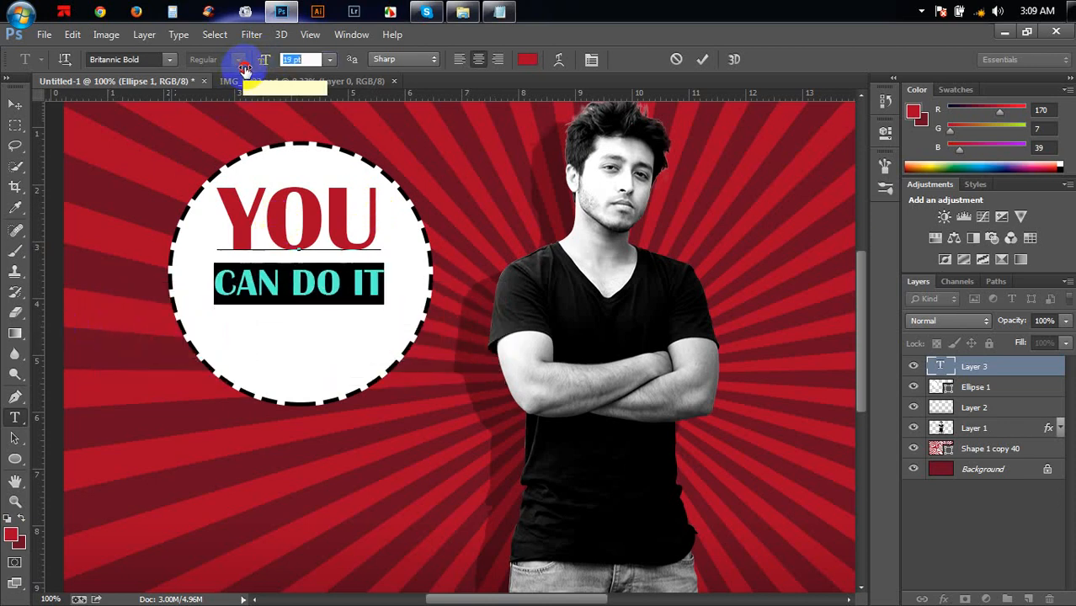
{"action": "left_click", "coordinate": [390, 283]}
{"action": "type", "text": "?"}
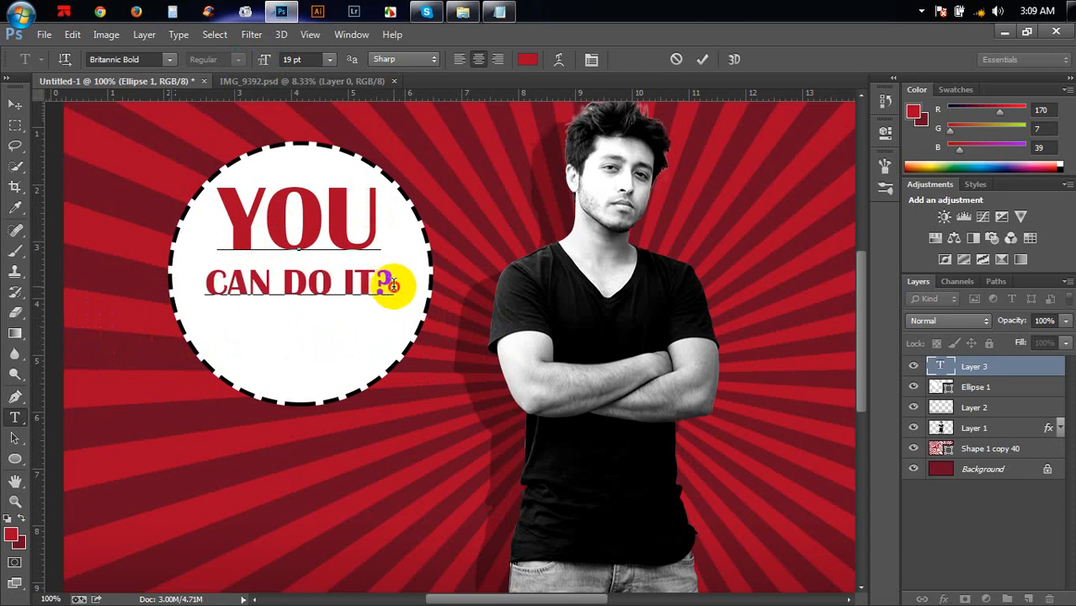
Set the "CAN DO IT?" line in the Impact font and move the whole text block down towards the circle's centre.
{"action": "left_click_drag", "start_coordinate": [390, 285], "coordinate": [173, 271]}
{"action": "left_click", "coordinate": [174, 55]}
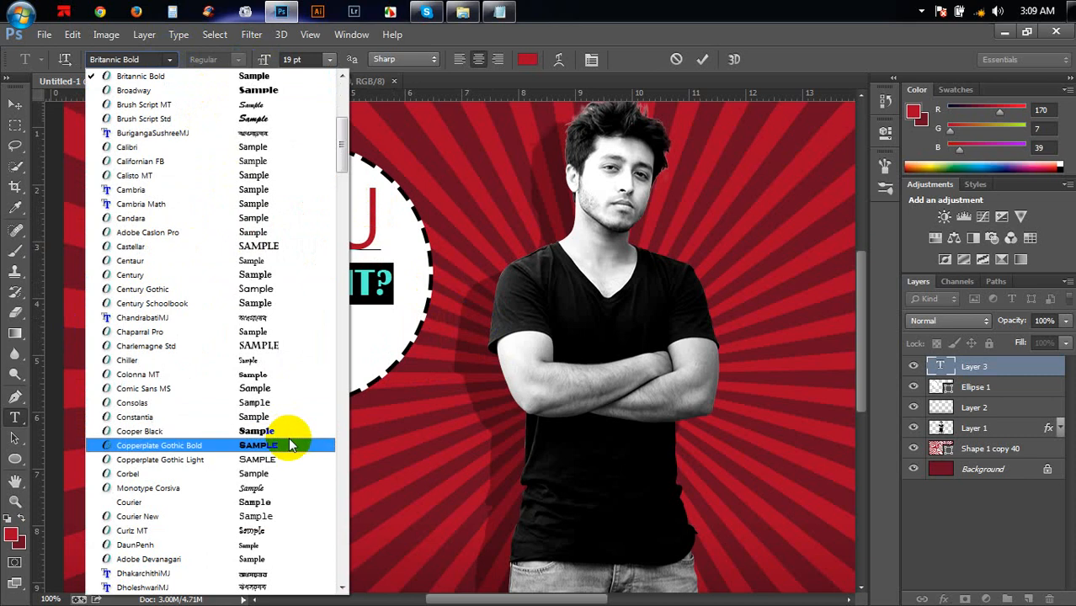
{"action": "scroll", "coordinate": [288, 433], "scroll_direction": "down", "scroll_amount": 8}
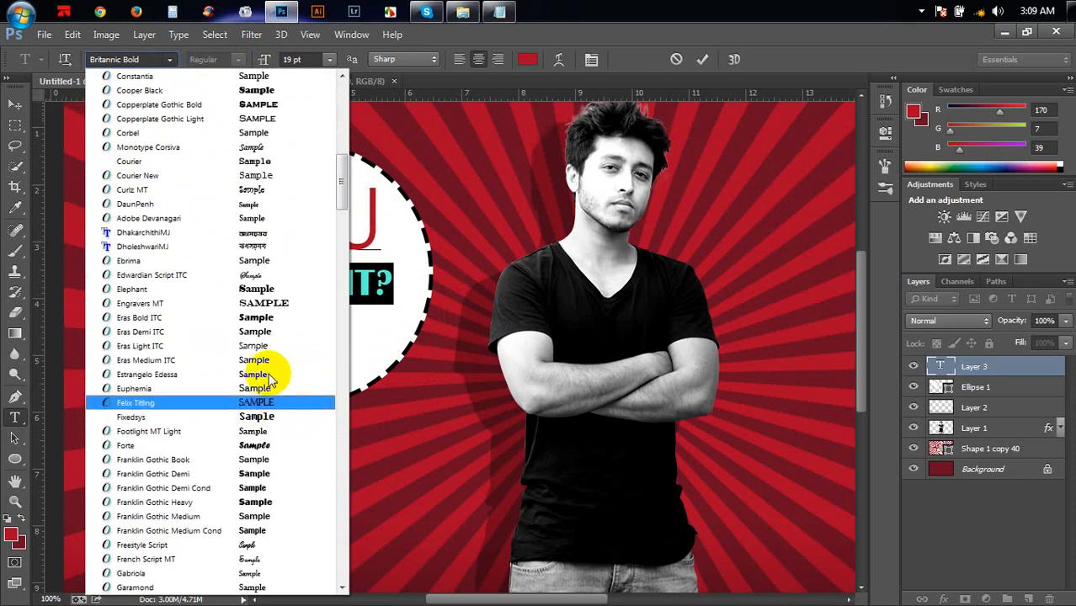
{"action": "left_click", "coordinate": [269, 318]}
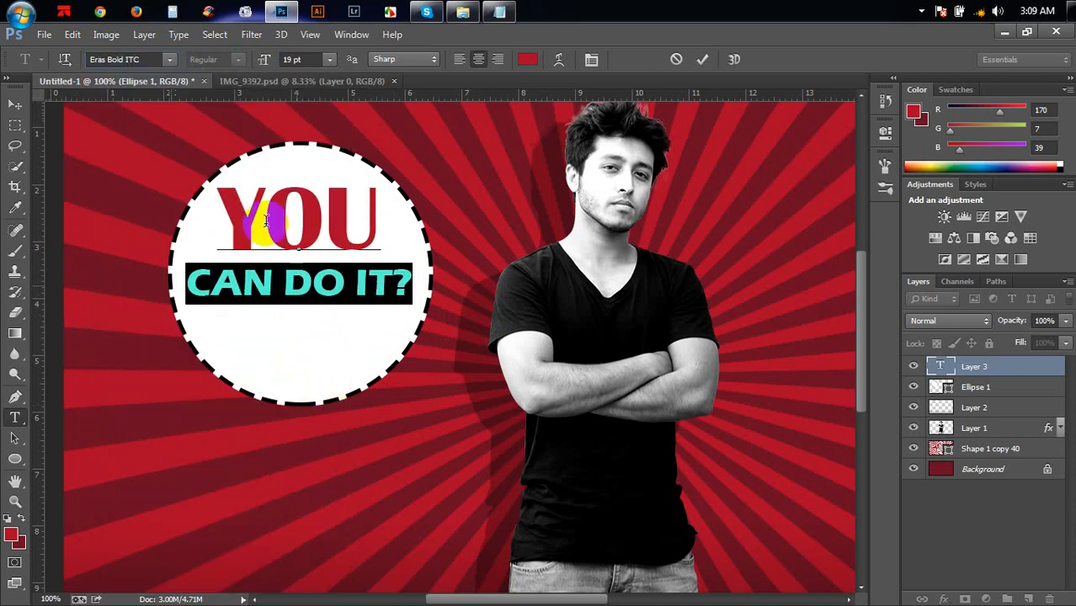
{"action": "left_click", "coordinate": [173, 59]}
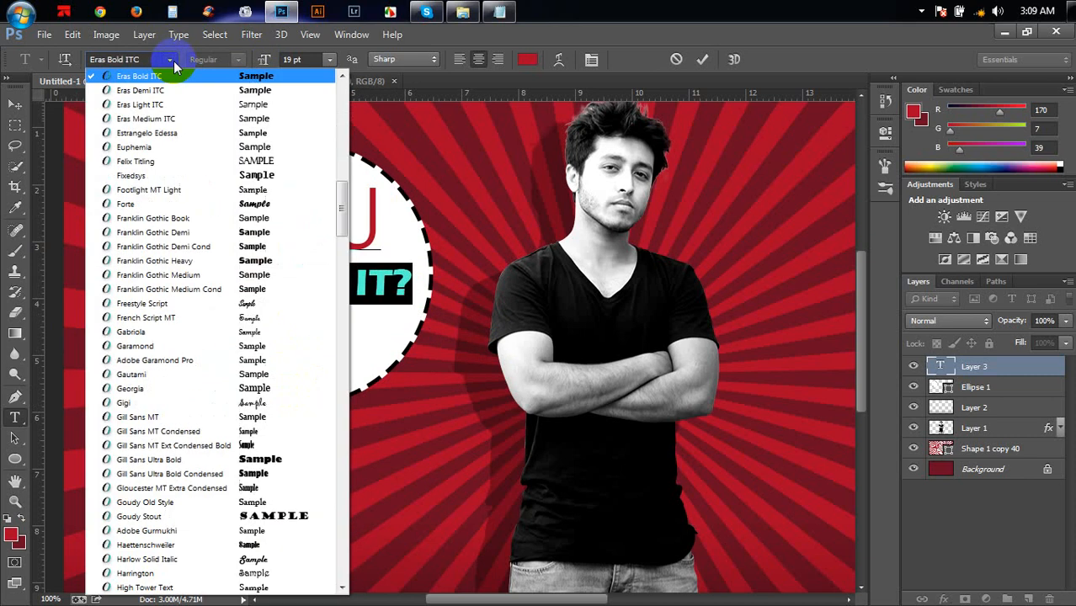
{"action": "left_click", "coordinate": [281, 461]}
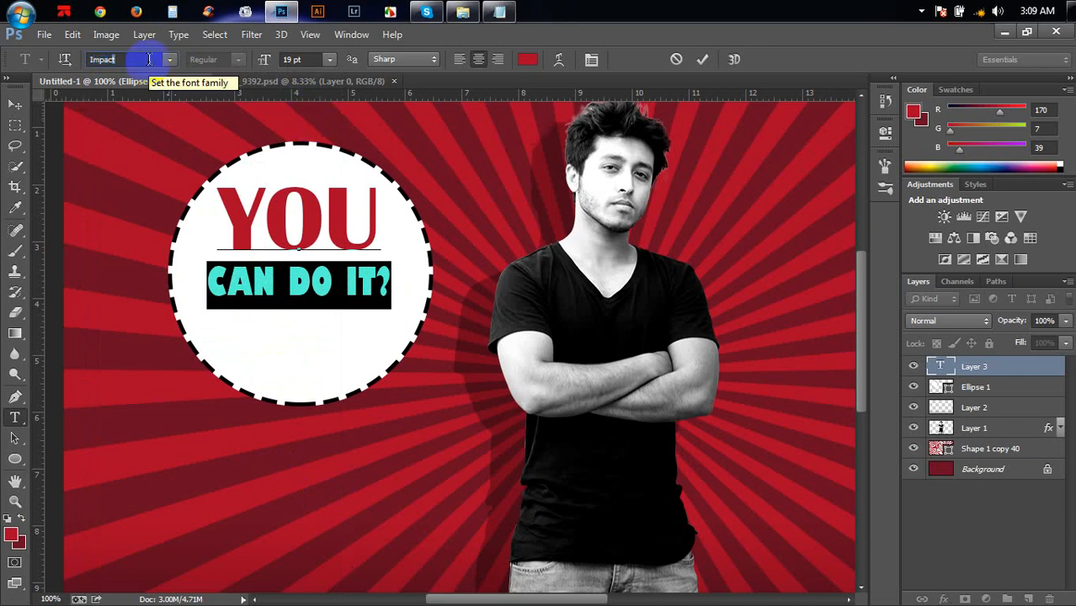
{"action": "key", "text": "Return"}
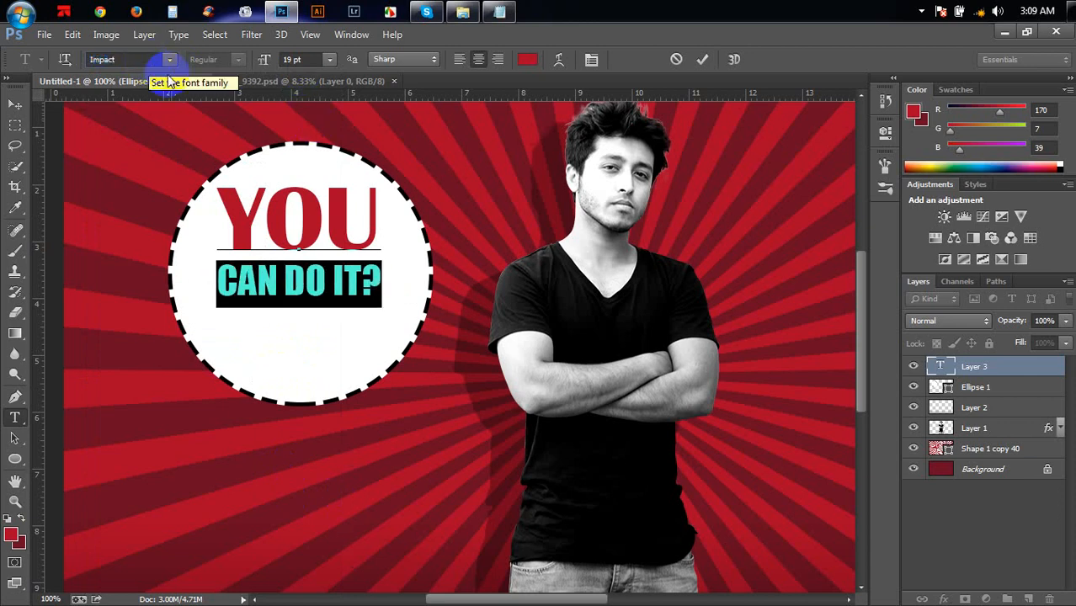
{"action": "left_click_drag", "start_coordinate": [474, 205], "coordinate": [485, 215]}
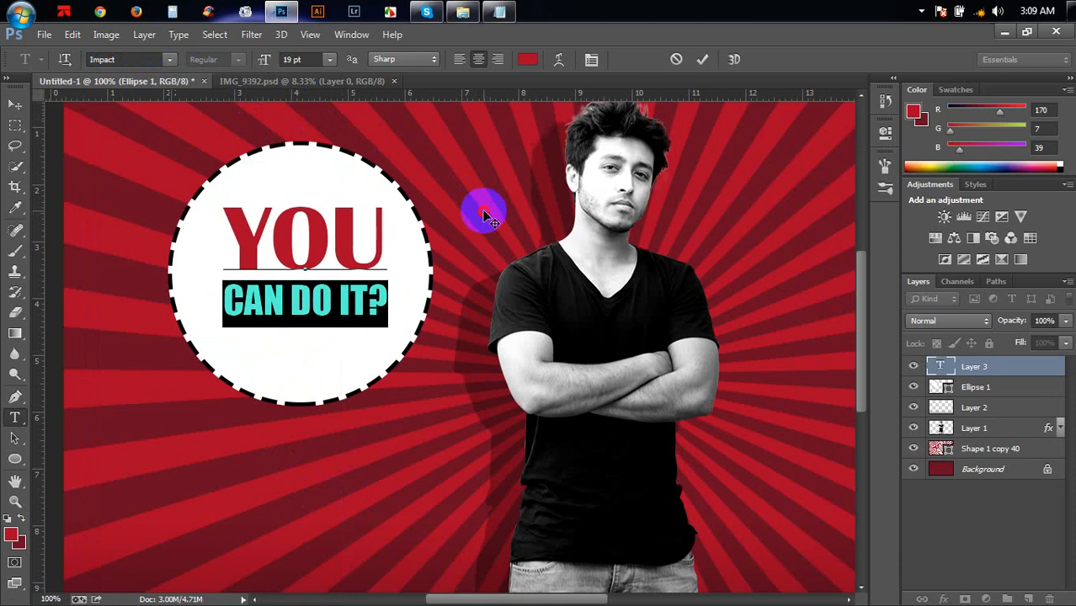
{"action": "left_click", "coordinate": [705, 61]}
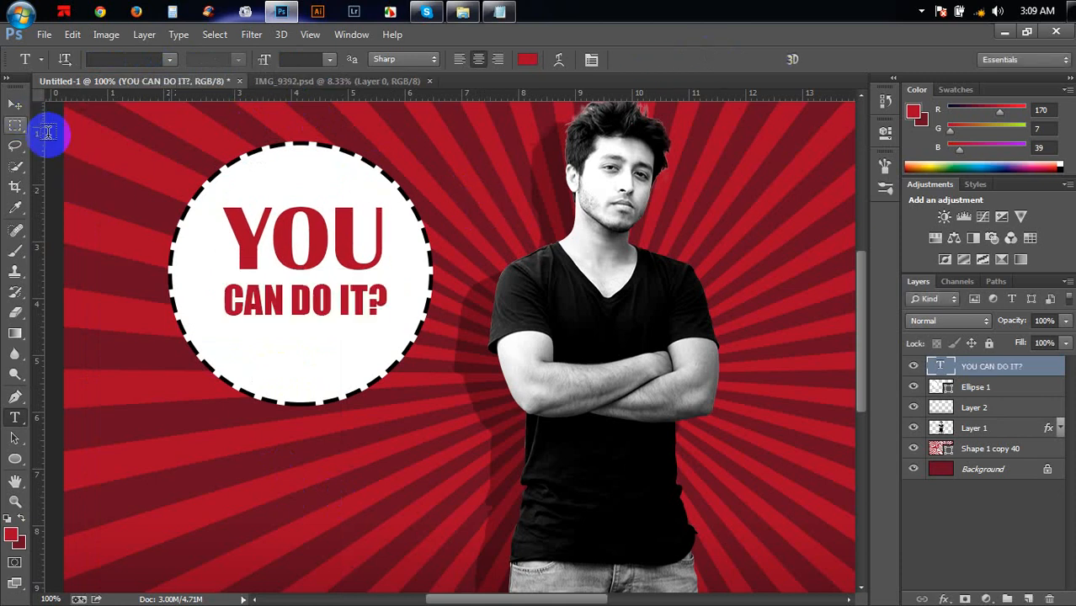
{"action": "left_click_drag", "start_coordinate": [386, 304], "coordinate": [109, 294]}
{"action": "left_click", "coordinate": [527, 59]}
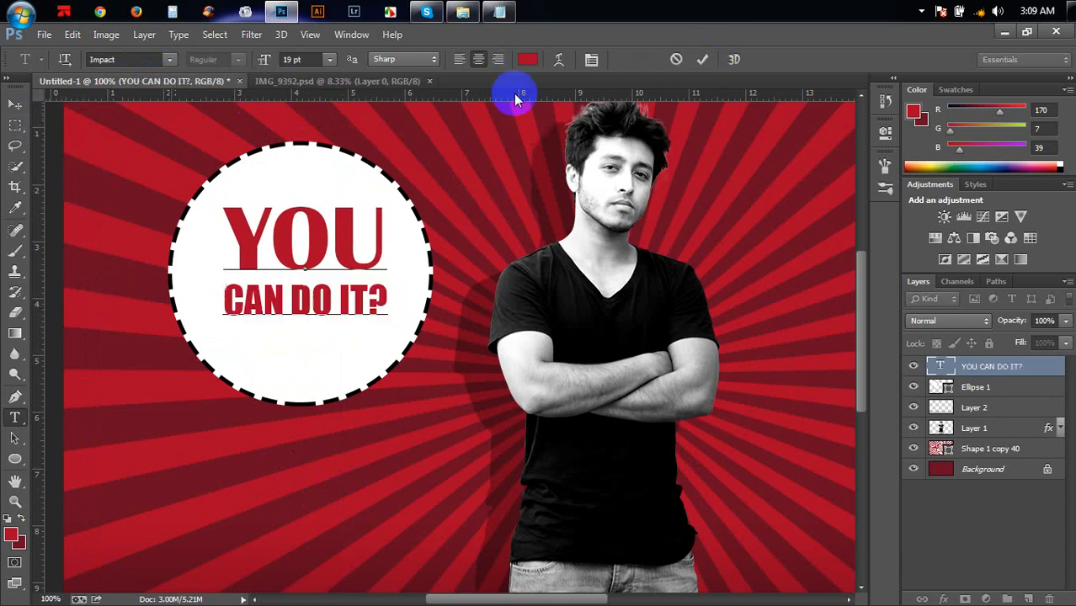
{"action": "left_click", "coordinate": [430, 203]}
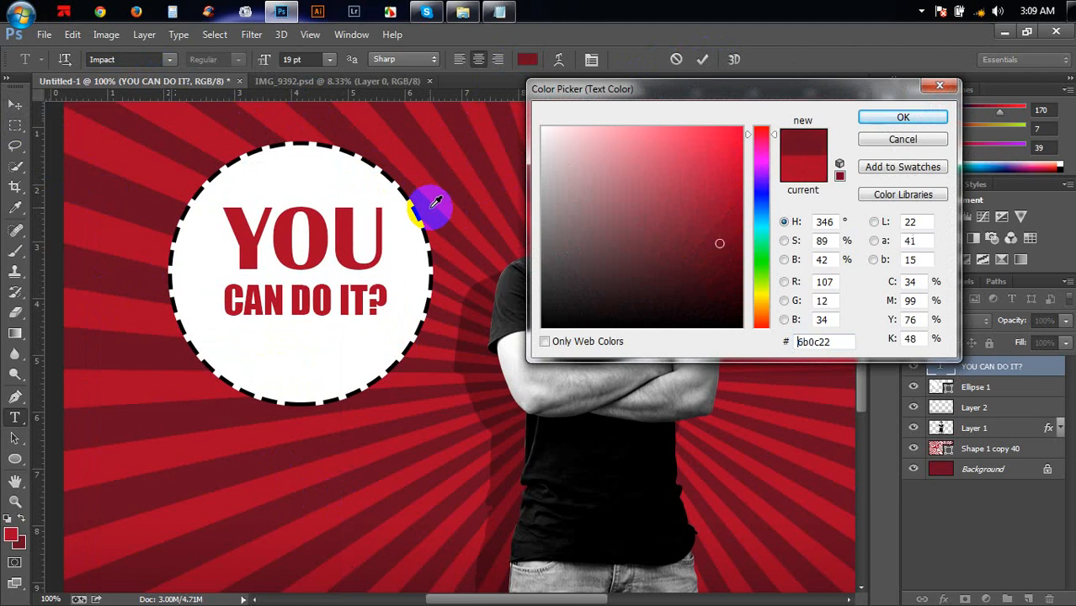
{"action": "left_click", "coordinate": [865, 139]}
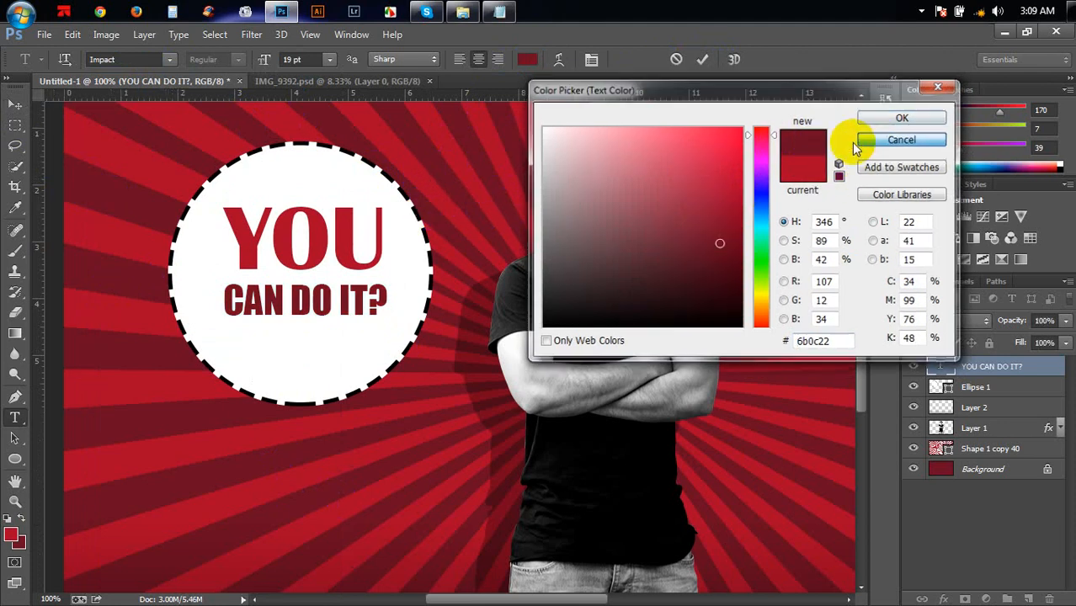
{"action": "left_click", "coordinate": [702, 59]}
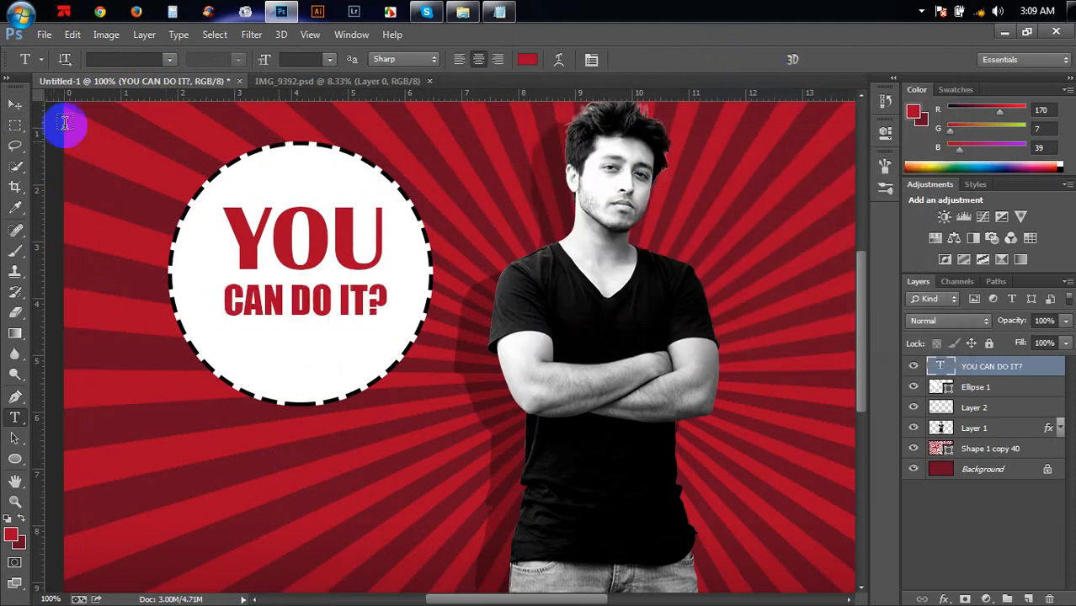
Move the "YOU CAN DO IT?" text slightly down and to the right and fine-tune its position within the circle.
{"action": "left_click", "coordinate": [15, 103]}
{"action": "left_click_drag", "start_coordinate": [291, 237], "coordinate": [300, 240]}
{"action": "key", "text": "Down"}
{"action": "key", "text": "Down"}
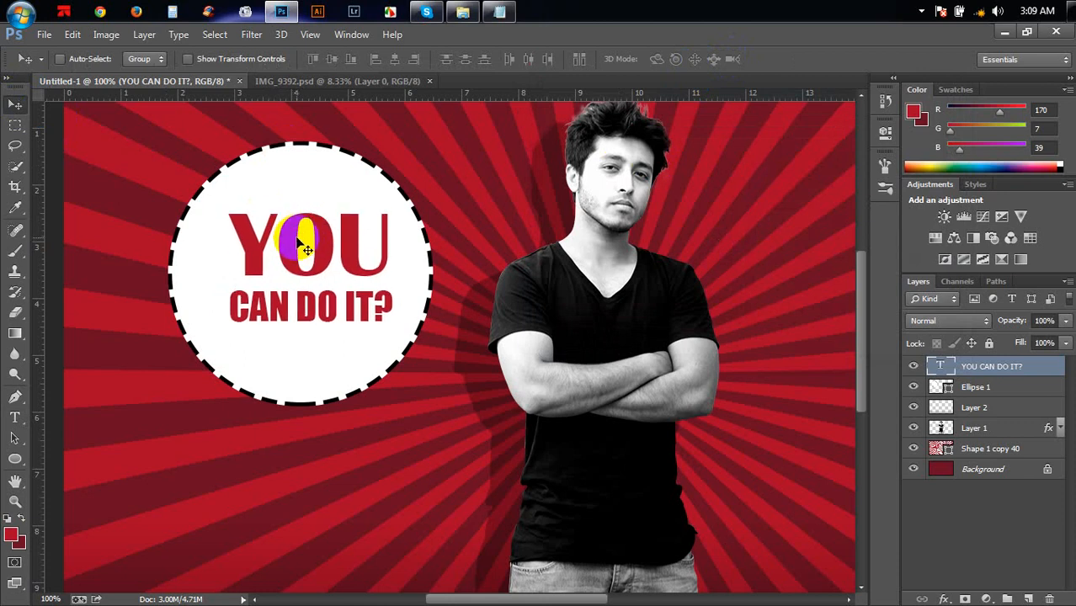
{"action": "key", "text": "Up"}
{"action": "key", "text": "Left"}
{"action": "key", "text": "Left"}
Scale the "YOU CAN DO IT?" text up to about 113.9% and centre it in the circle.
{"action": "key", "text": "ctrl+t"}
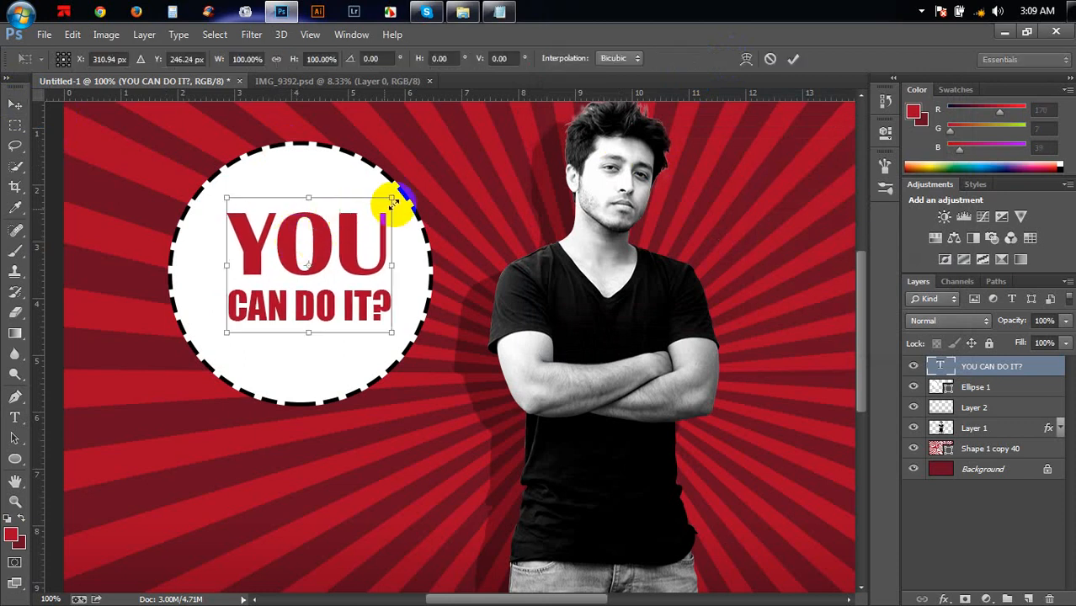
{"action": "left_click_drag", "start_coordinate": [392, 199], "coordinate": [409, 186]}
{"action": "left_click_drag", "start_coordinate": [362, 222], "coordinate": [356, 227]}
{"action": "mouse_move", "coordinate": [399, 199]}
{"action": "left_mouse_down"}
{"action": "mouse_move", "coordinate": [372, 221]}
{"action": "mouse_move", "coordinate": [392, 205]}
{"action": "left_mouse_up"}
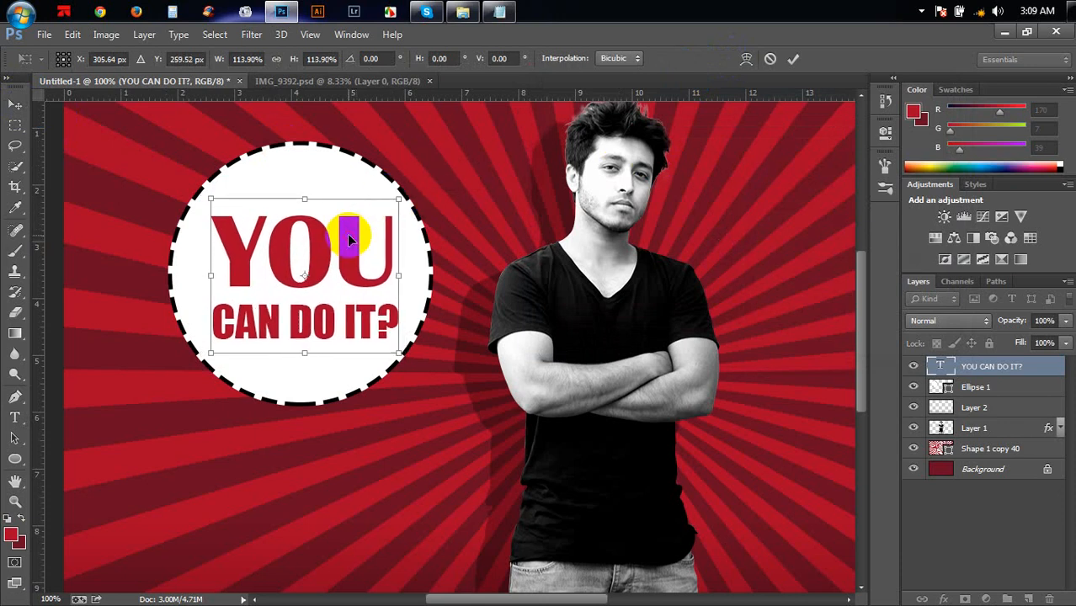
{"action": "key", "text": "Return"}
Move the circle and its text together to the upper area of the canvas on the right side of the man.
{"action": "key", "text": "ctrl+minus"}
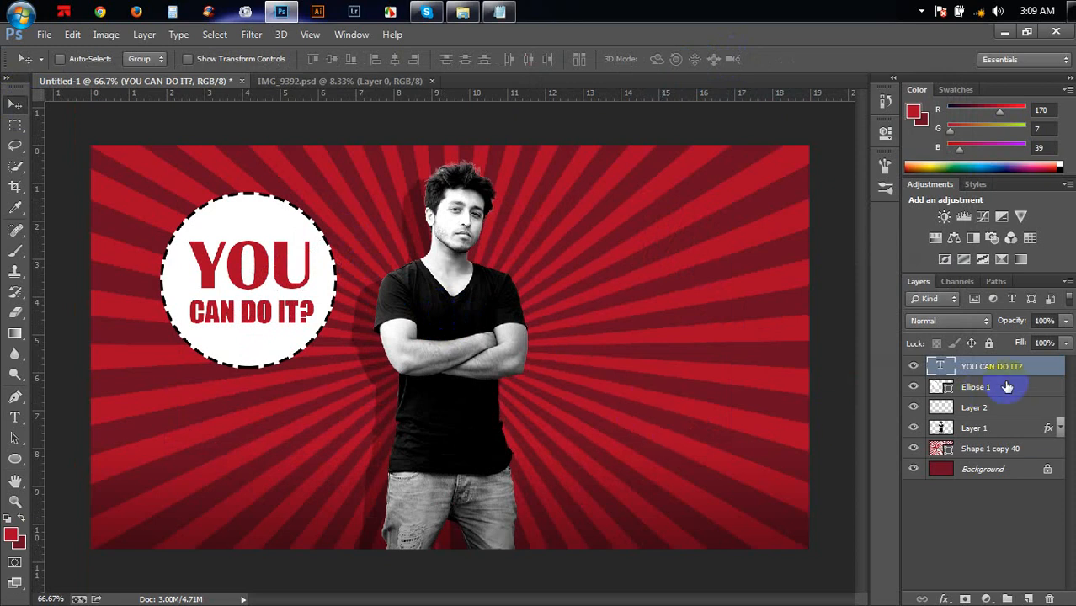
{"action": "left_click", "coordinate": [979, 393], "text": "shift"}
{"action": "left_click_drag", "start_coordinate": [461, 366], "coordinate": [827, 320]}
Draw a triangular shadow shape about 390 × 379 px above Layer 2, from the circle's lower-left and upper-right edges to a tip beyond the canvas's right edge.
{"action": "key", "text": "ctrl+plus"}
{"action": "scroll", "coordinate": [737, 377], "scroll_direction": "up", "scroll_amount": 3}
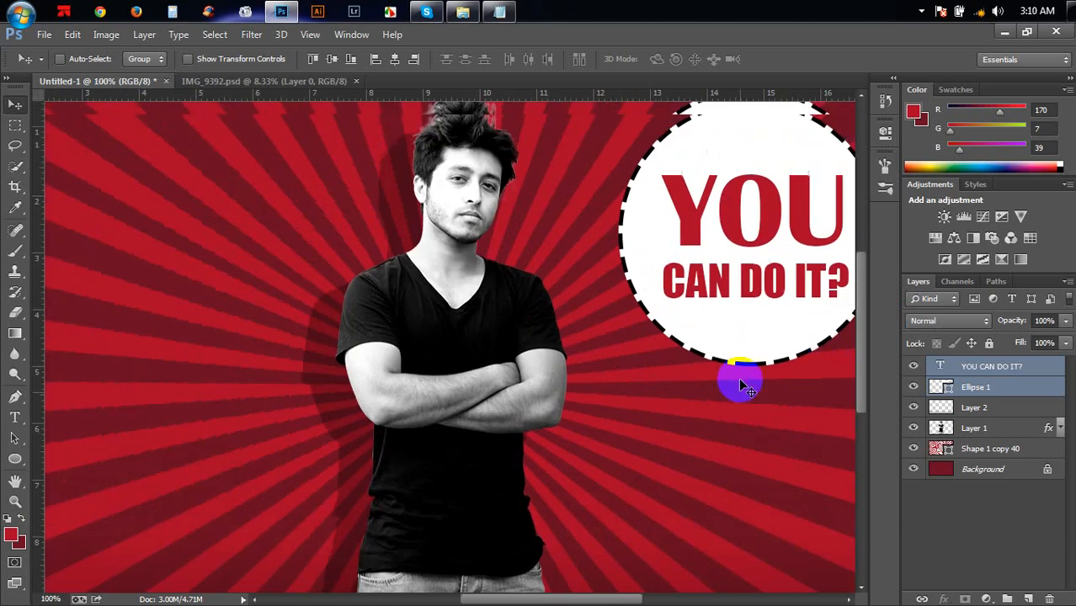
{"action": "left_click_drag", "start_coordinate": [741, 387], "coordinate": [403, 366]}
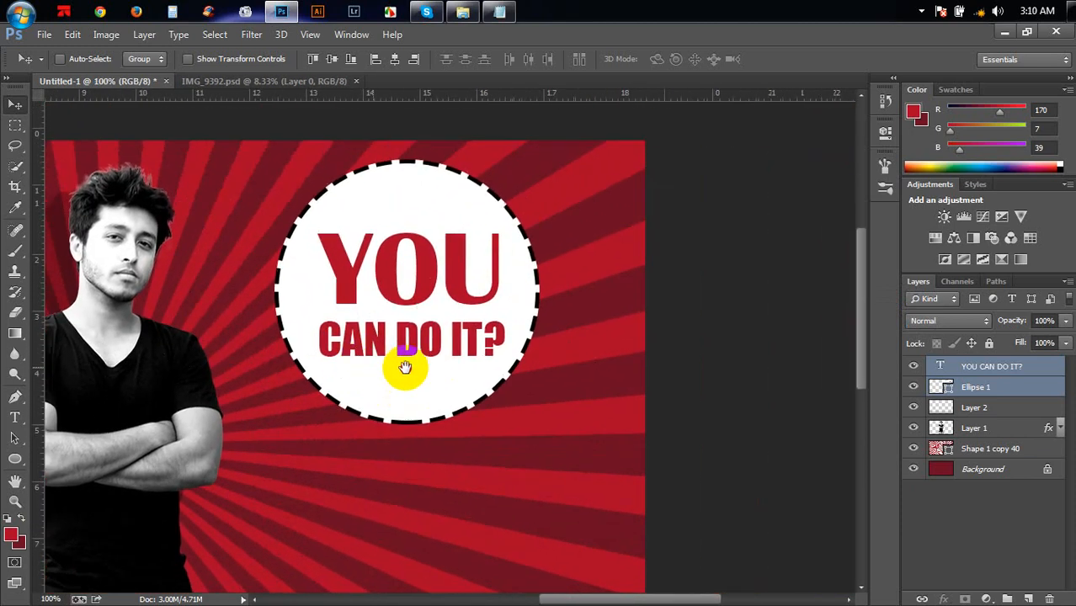
{"action": "left_click", "coordinate": [15, 397]}
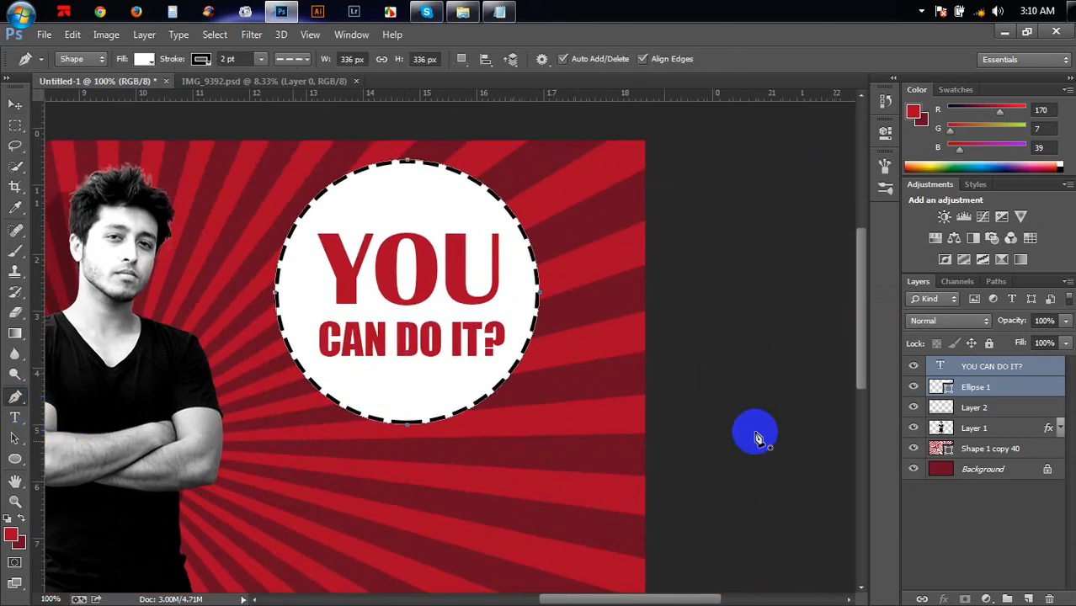
{"action": "left_click", "coordinate": [990, 407]}
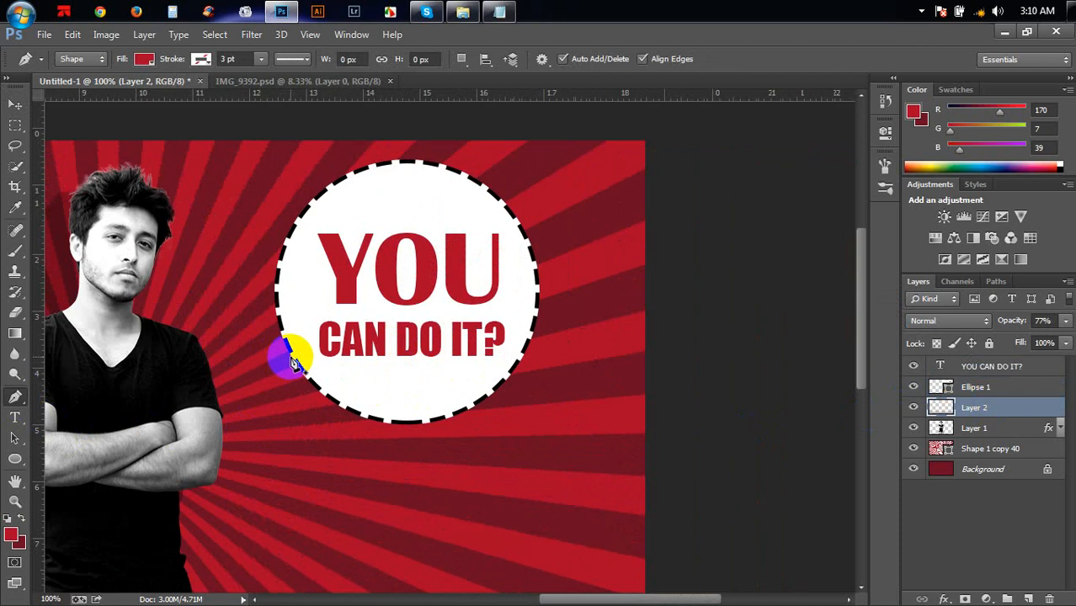
{"action": "left_click", "coordinate": [336, 410]}
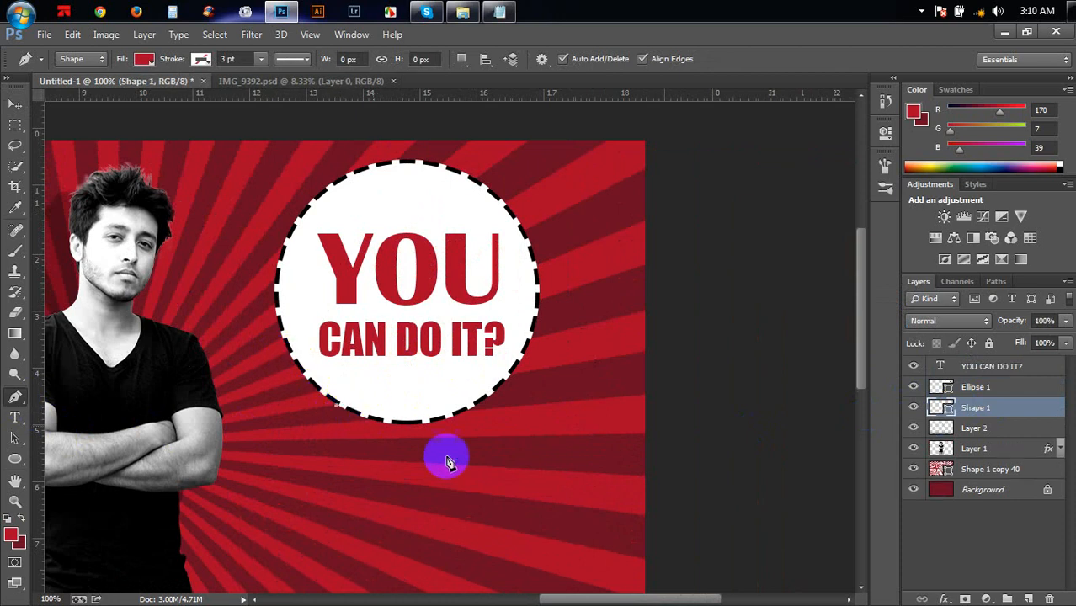
{"action": "left_click", "coordinate": [666, 519]}
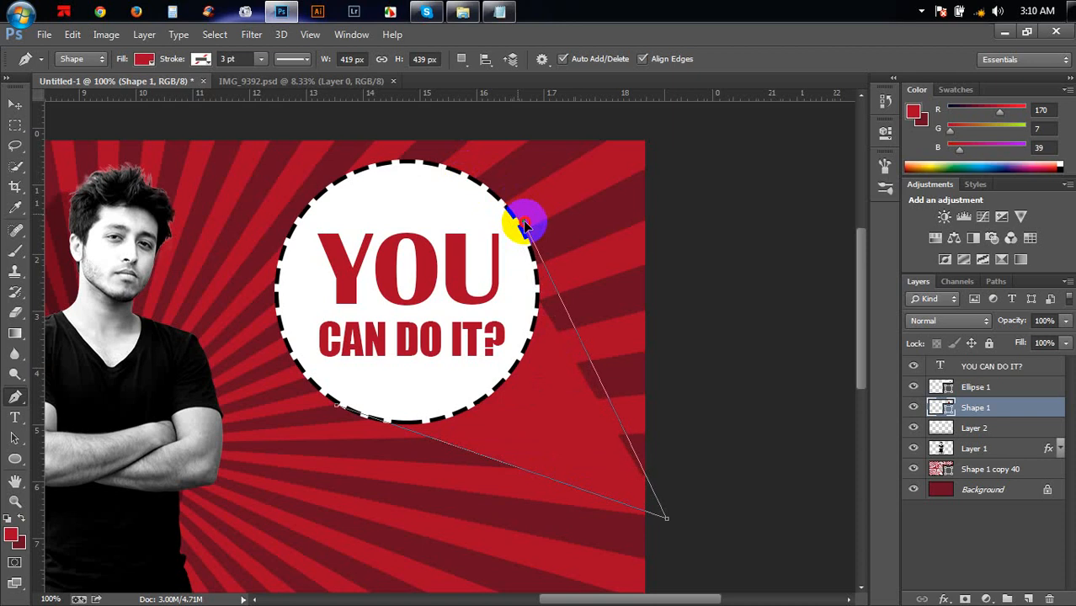
{"action": "left_click_drag", "start_coordinate": [518, 226], "coordinate": [518, 221]}
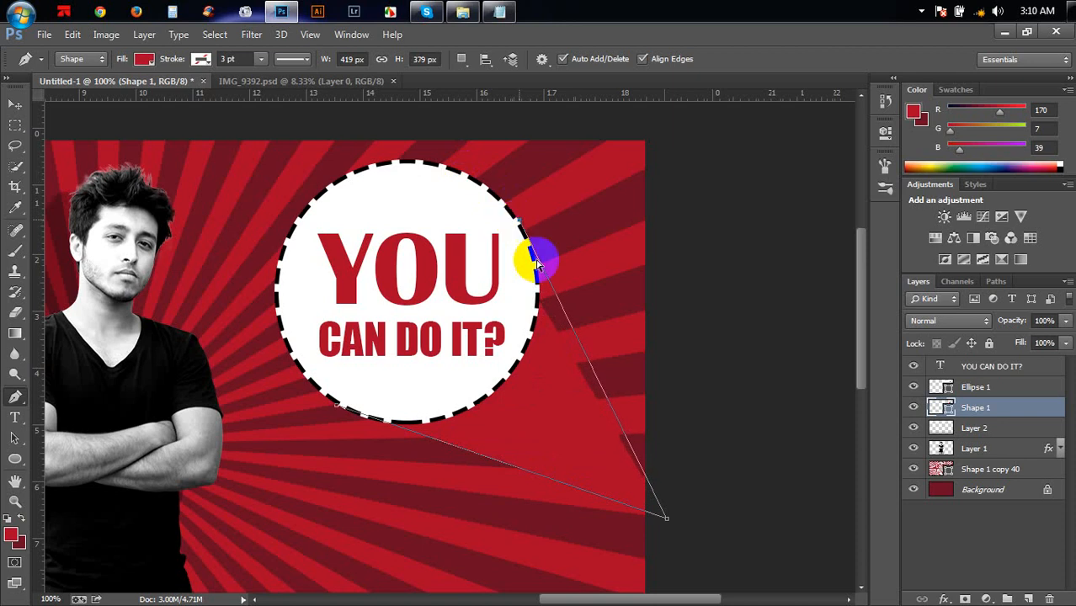
{"action": "left_click_drag", "start_coordinate": [338, 411], "coordinate": [351, 423]}
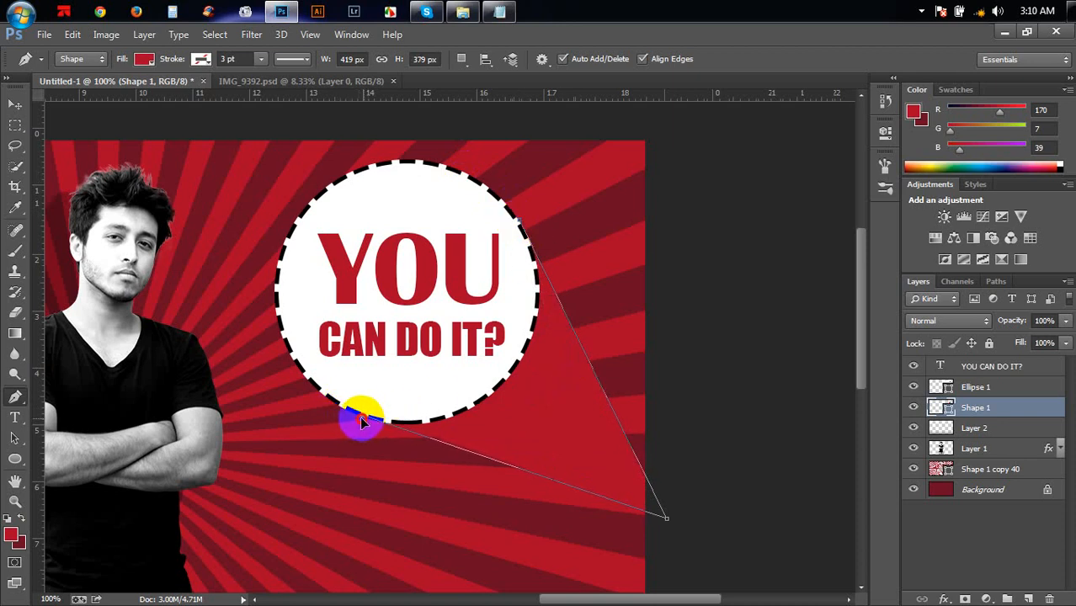
Fill the triangular shadow shape behind the circle with very dark red 2f010a.
{"action": "left_click", "coordinate": [936, 408]}
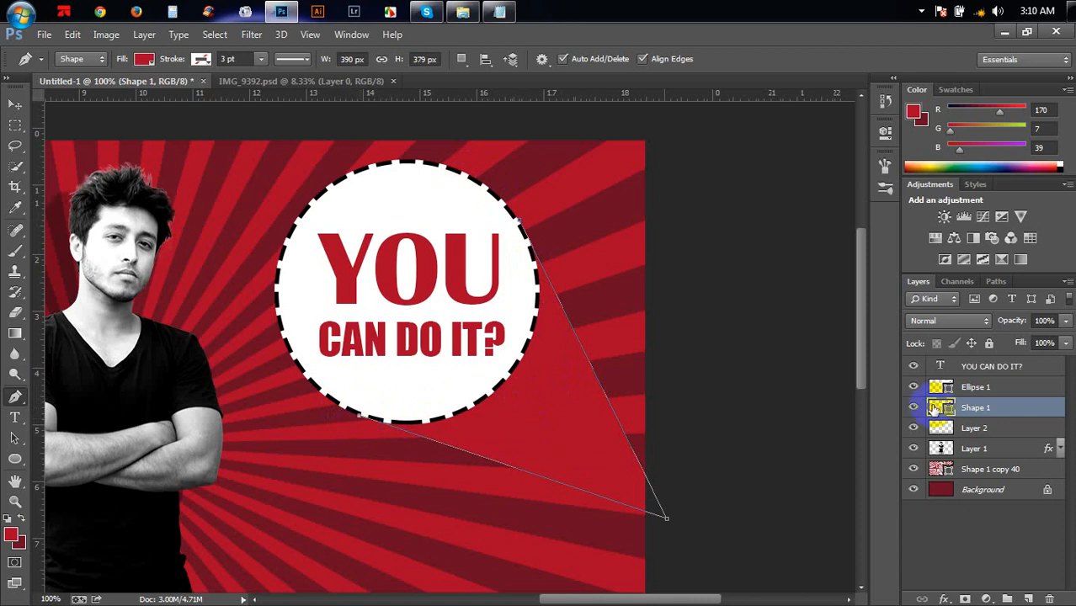
{"action": "double_click", "coordinate": [936, 408]}
{"action": "left_click", "coordinate": [714, 233]}
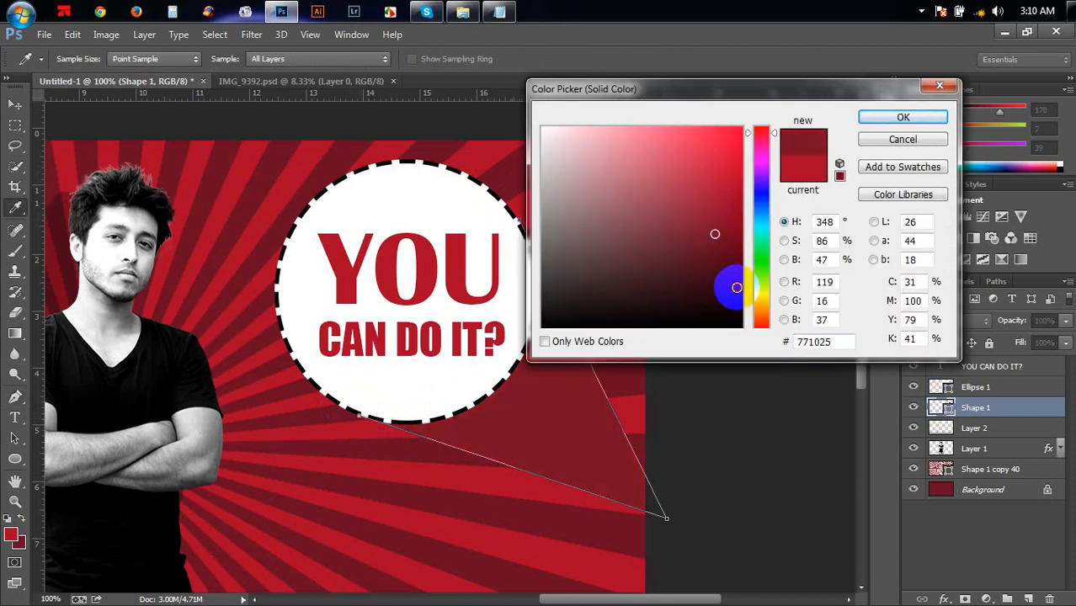
{"action": "left_click", "coordinate": [740, 290]}
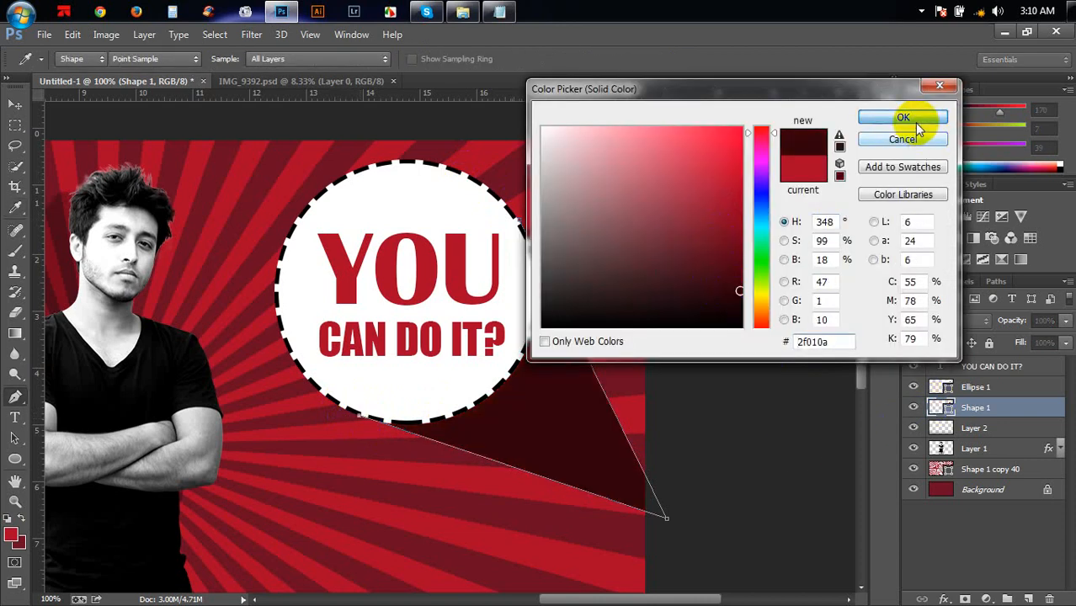
{"action": "left_click", "coordinate": [912, 120]}
{"action": "left_click", "coordinate": [17, 106]}
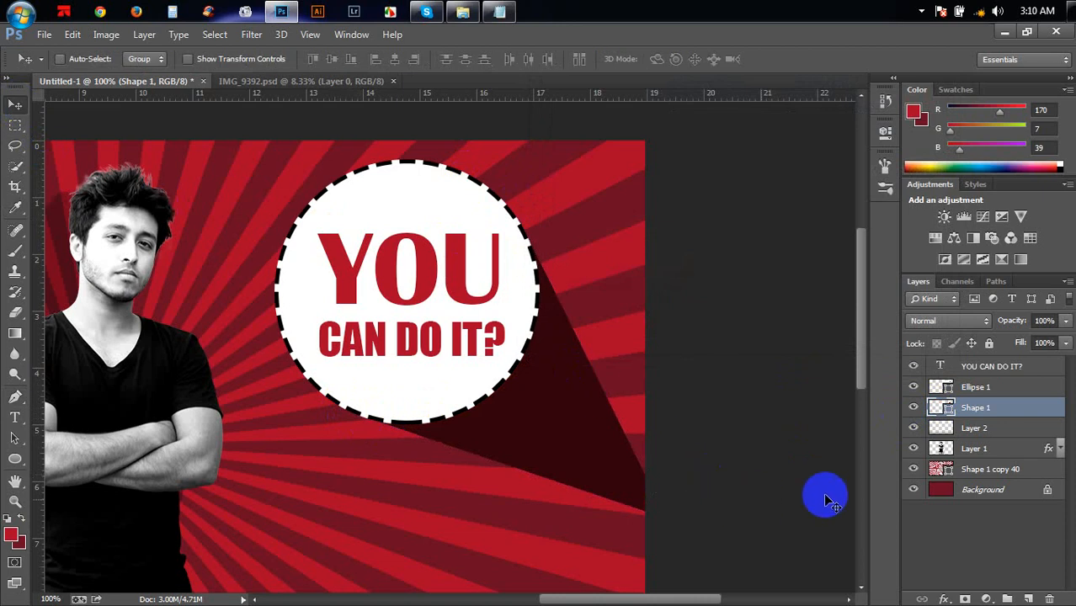
{"action": "left_click", "coordinate": [23, 398]}
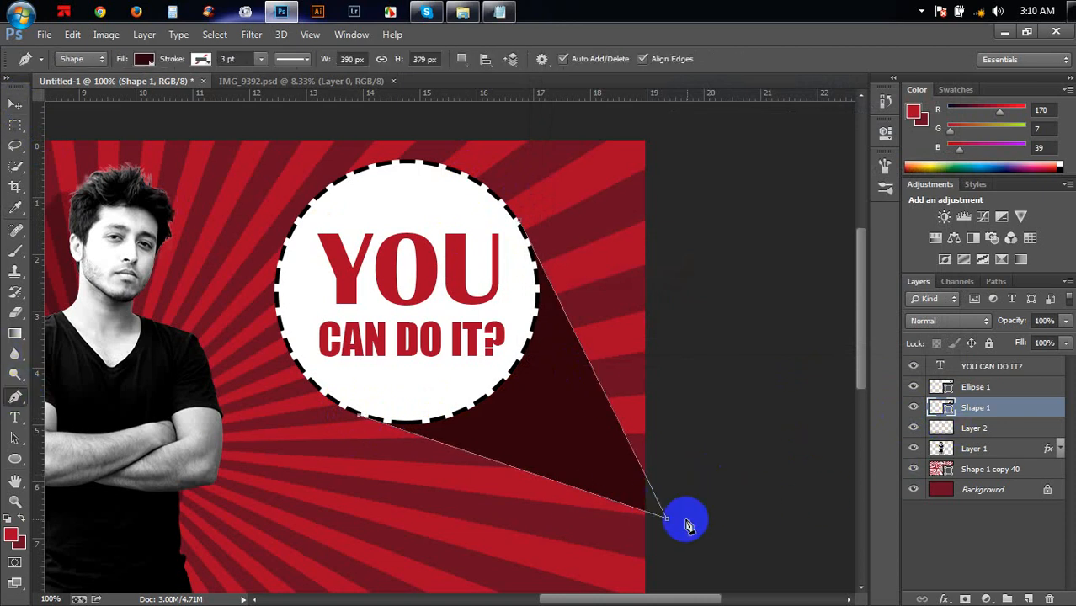
{"action": "left_click", "coordinate": [677, 526]}
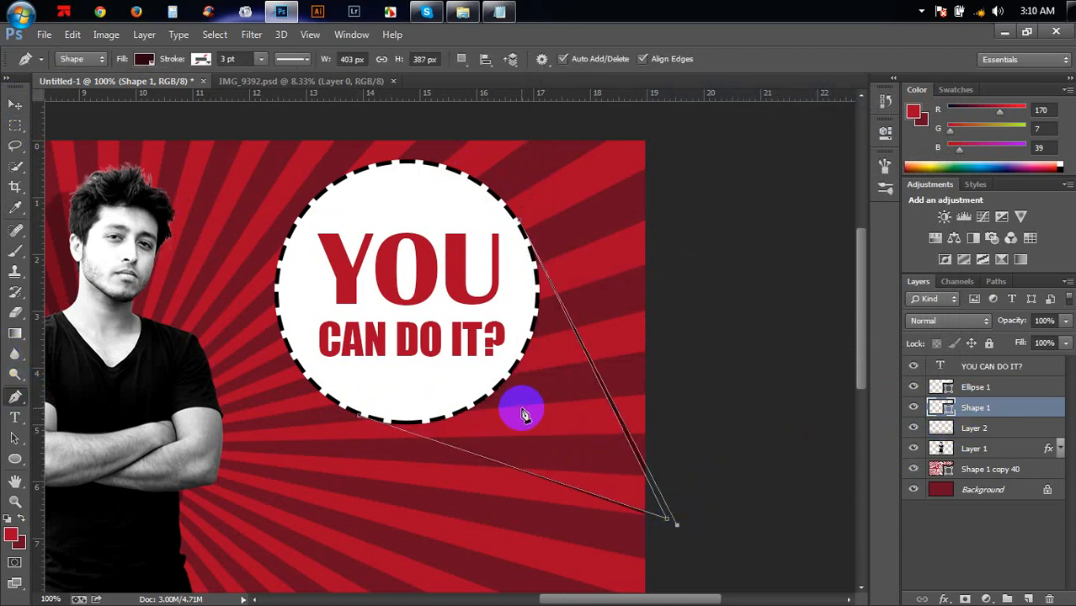
{"action": "key", "text": "ctrl+z"}
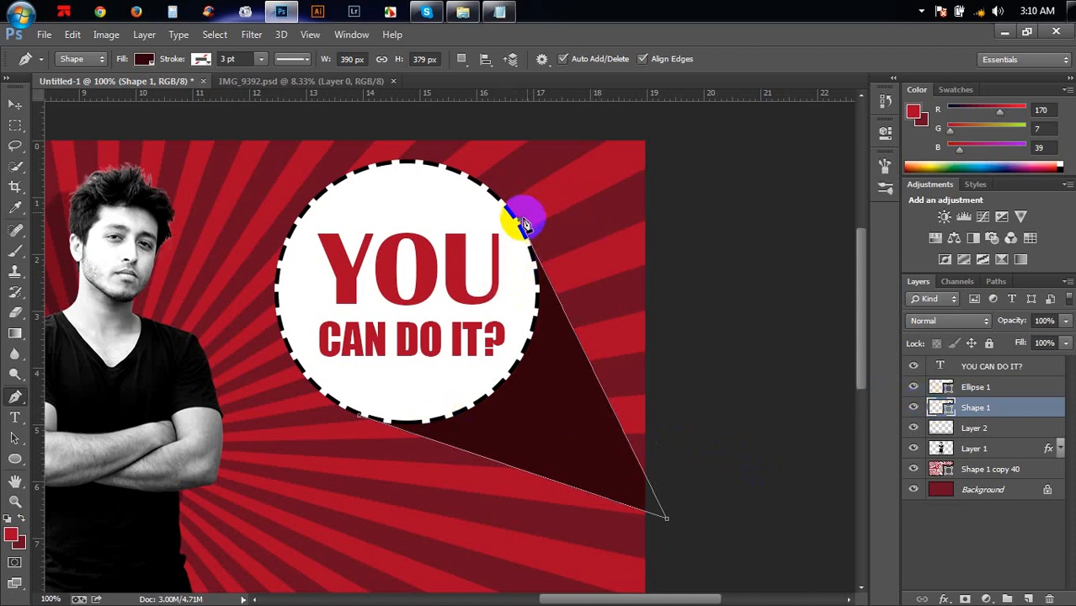
{"action": "left_click", "coordinate": [675, 526]}
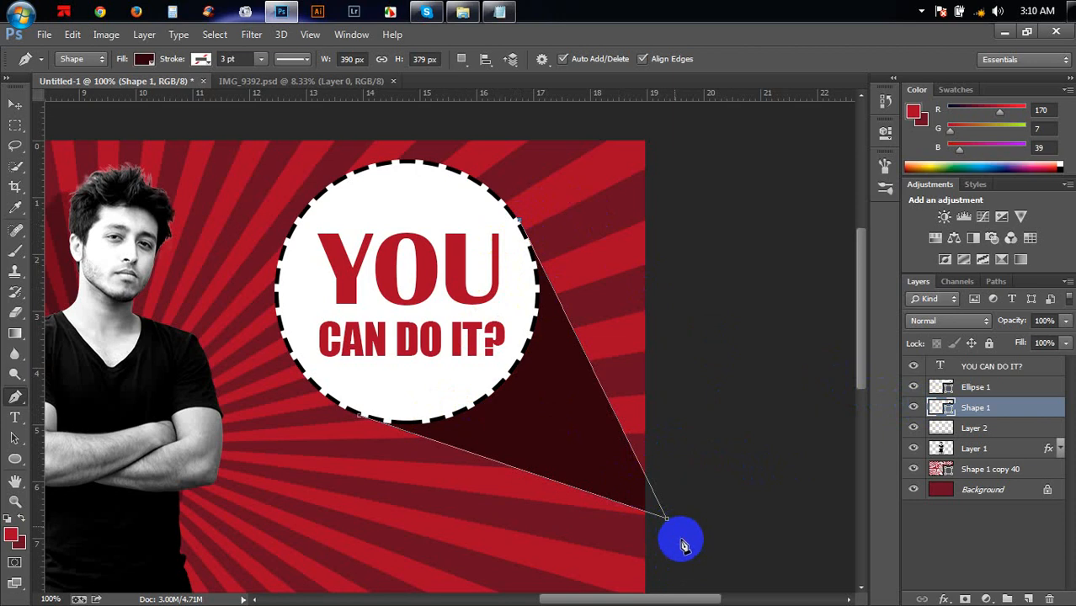
{"action": "key", "text": "ctrl+z"}
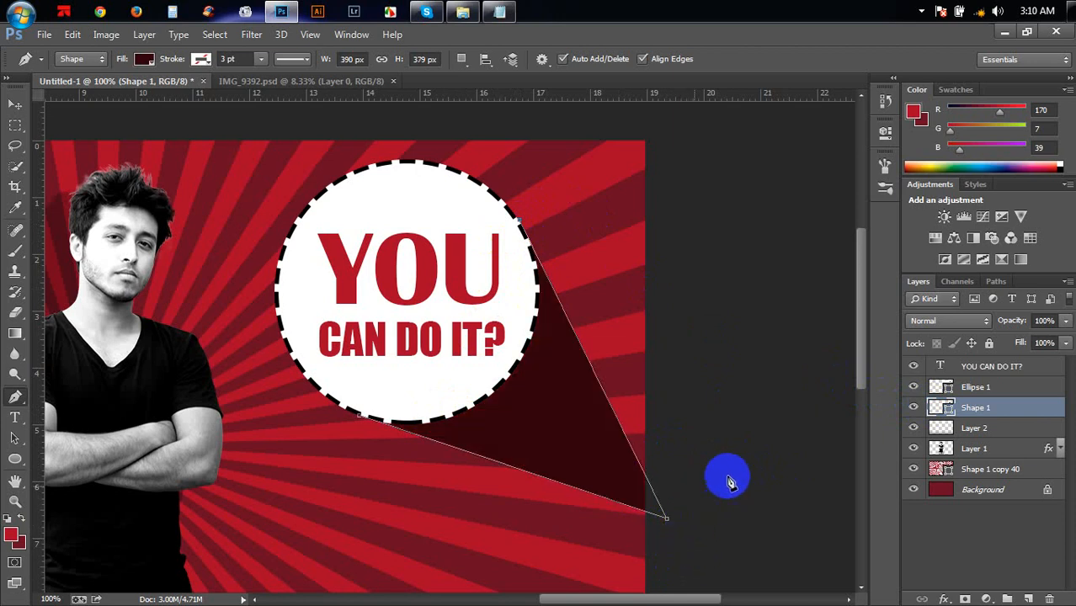
Draw a second closed shape about 359 × 445 px on a new layer above the shadow, covering its upper half from circle to tip.
{"action": "left_click", "coordinate": [1029, 597]}
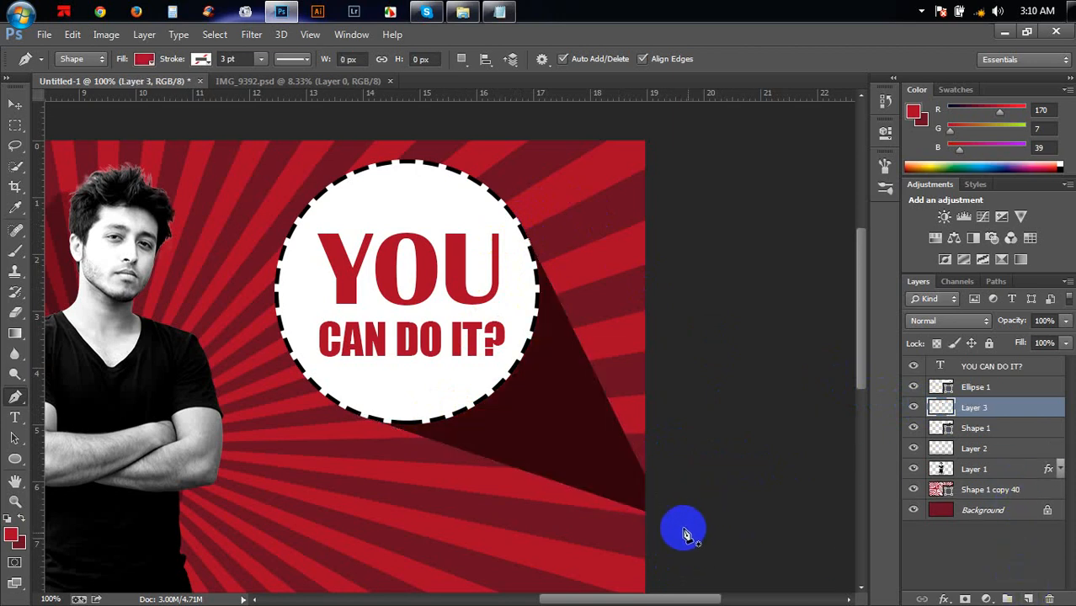
{"action": "left_click", "coordinate": [671, 524]}
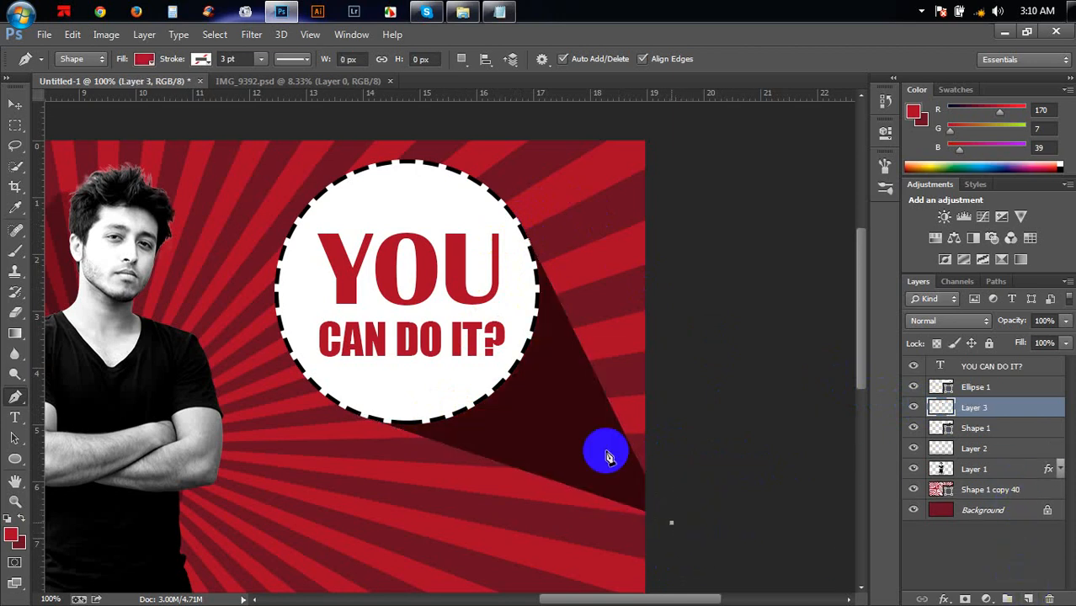
{"action": "left_click", "coordinate": [473, 340]}
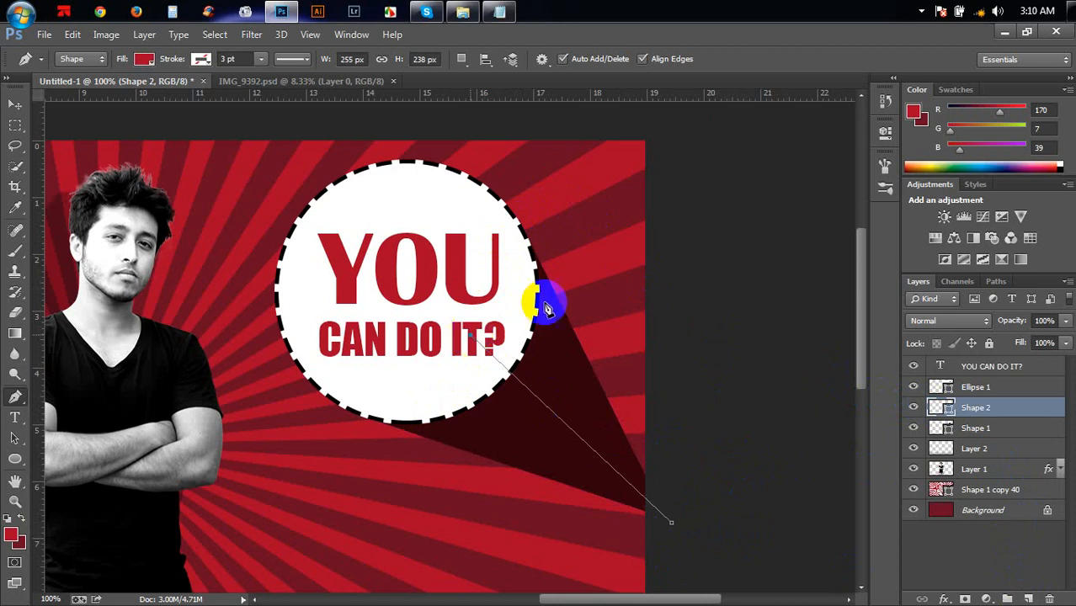
{"action": "left_click", "coordinate": [525, 237]}
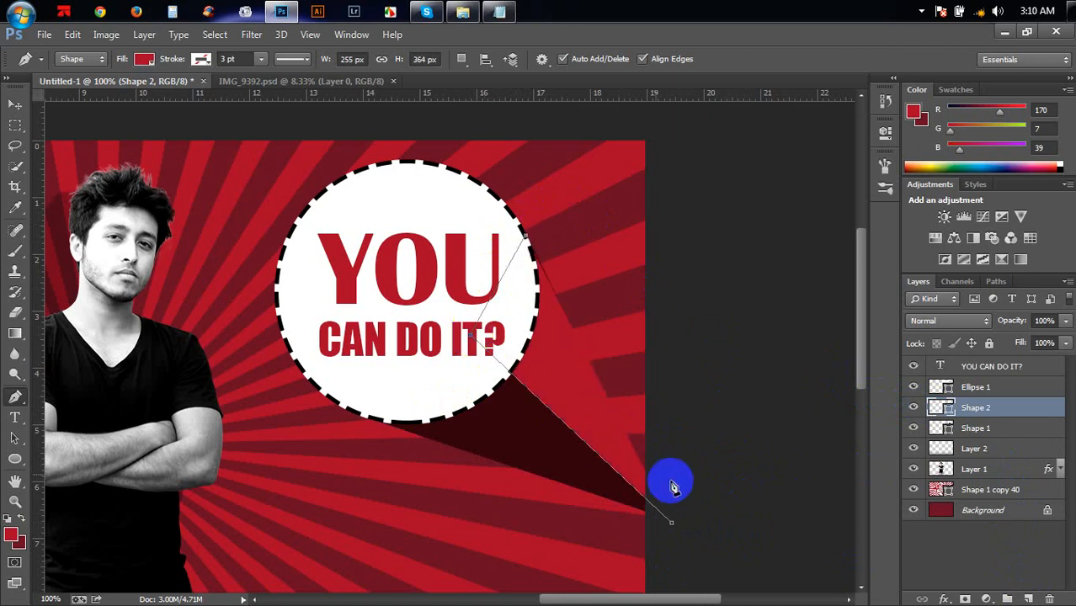
{"action": "left_click_drag", "start_coordinate": [703, 469], "coordinate": [753, 587]}
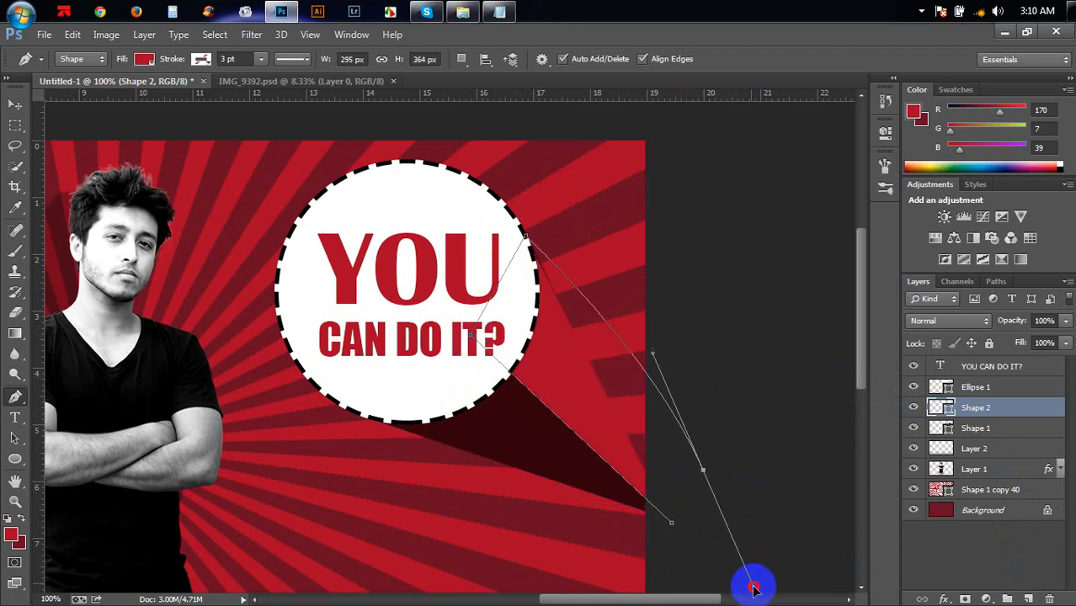
{"action": "left_click", "coordinate": [670, 527]}
Clip the second shape to the shadow triangle and fill it with dark red 7a0d23.
{"action": "left_click", "coordinate": [1016, 409]}
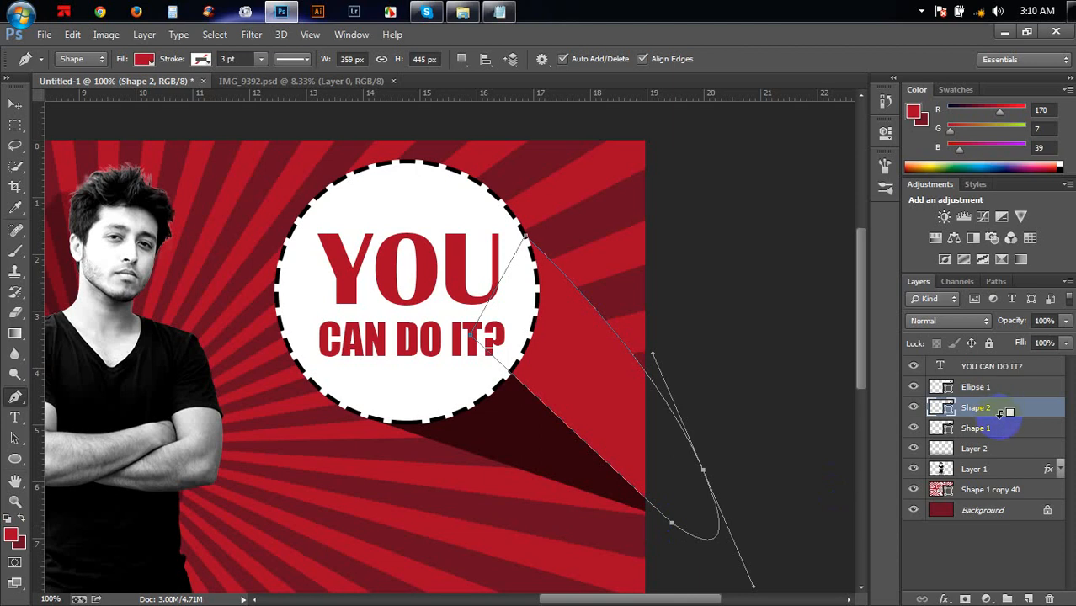
{"action": "left_click", "coordinate": [999, 414], "text": "alt"}
{"action": "double_click", "coordinate": [949, 410]}
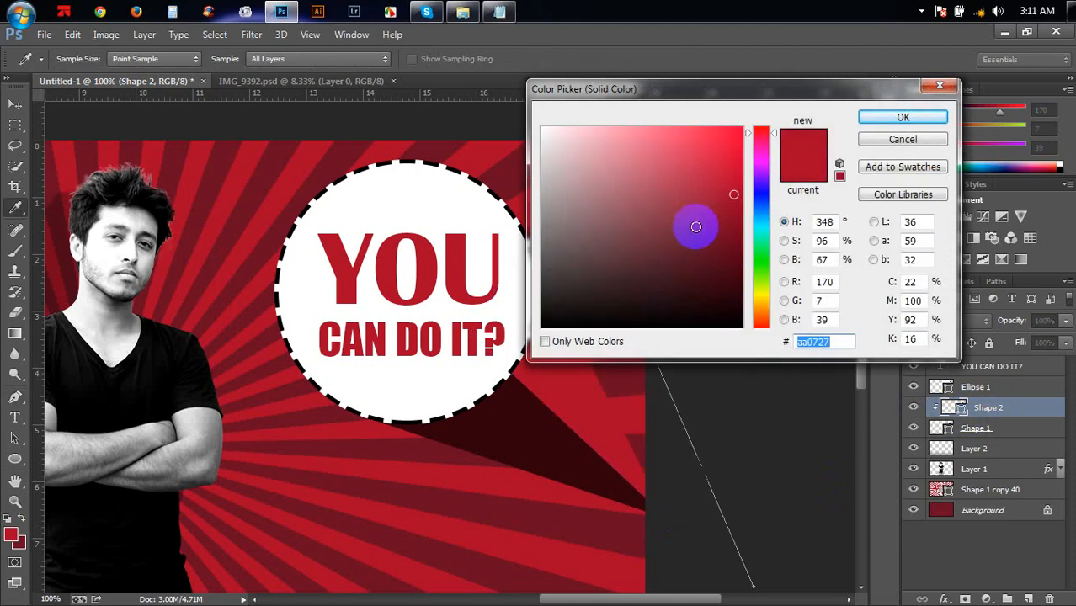
{"action": "left_click_drag", "start_coordinate": [707, 223], "coordinate": [724, 253]}
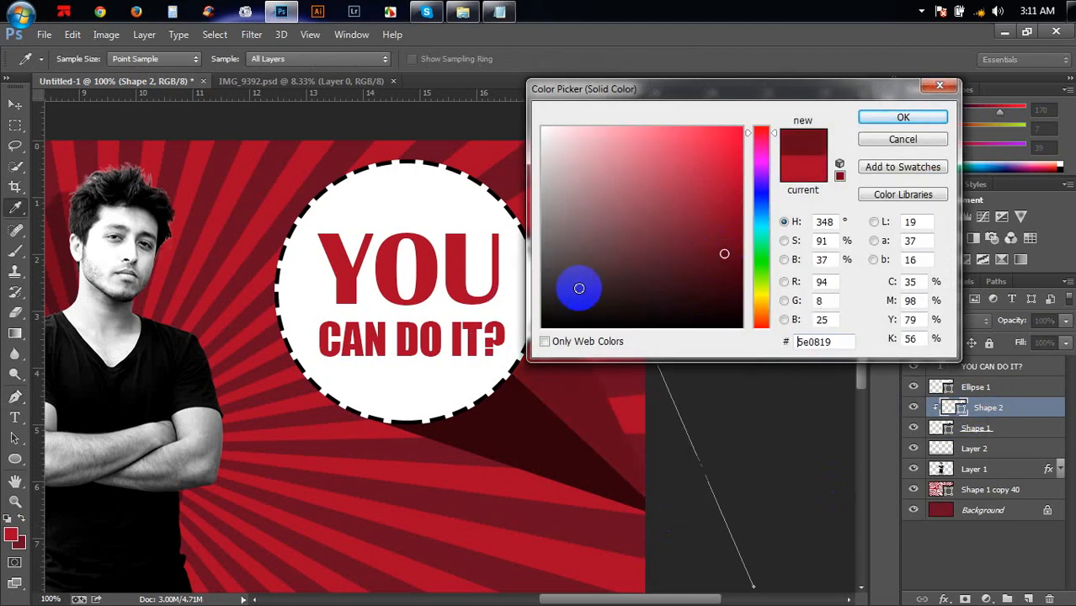
{"action": "left_click", "coordinate": [450, 271]}
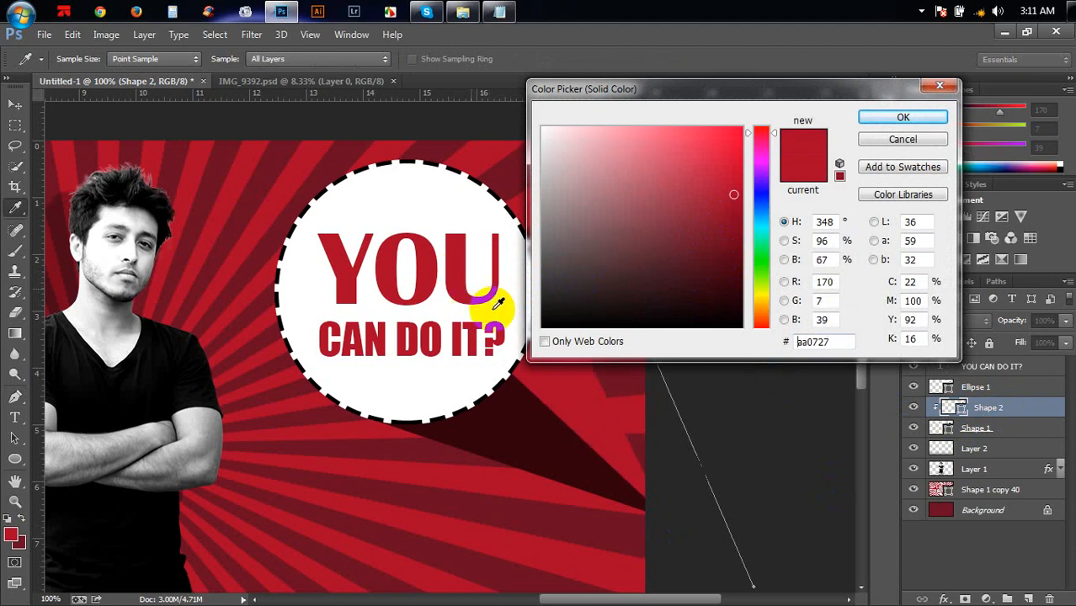
{"action": "left_click", "coordinate": [897, 119]}
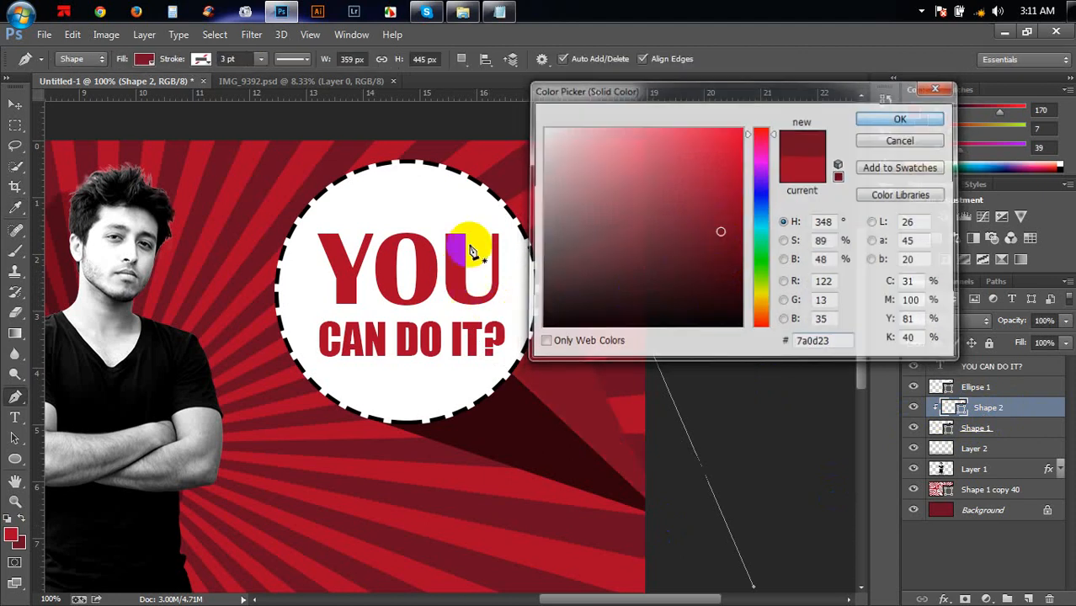
Stamp all visible layers into a new merged layer above the YOU CAN DO IT? text layer.
{"action": "left_click", "coordinate": [14, 106]}
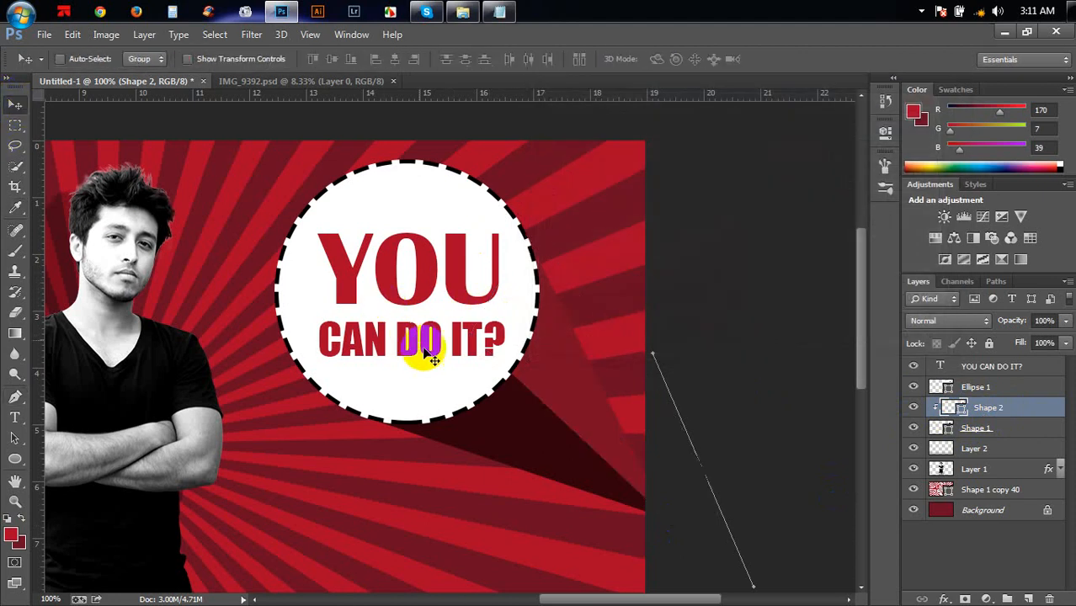
{"action": "key", "text": "ctrl+minus"}
{"action": "key", "text": "ctrl+minus"}
{"action": "key", "text": "ctrl+plus"}
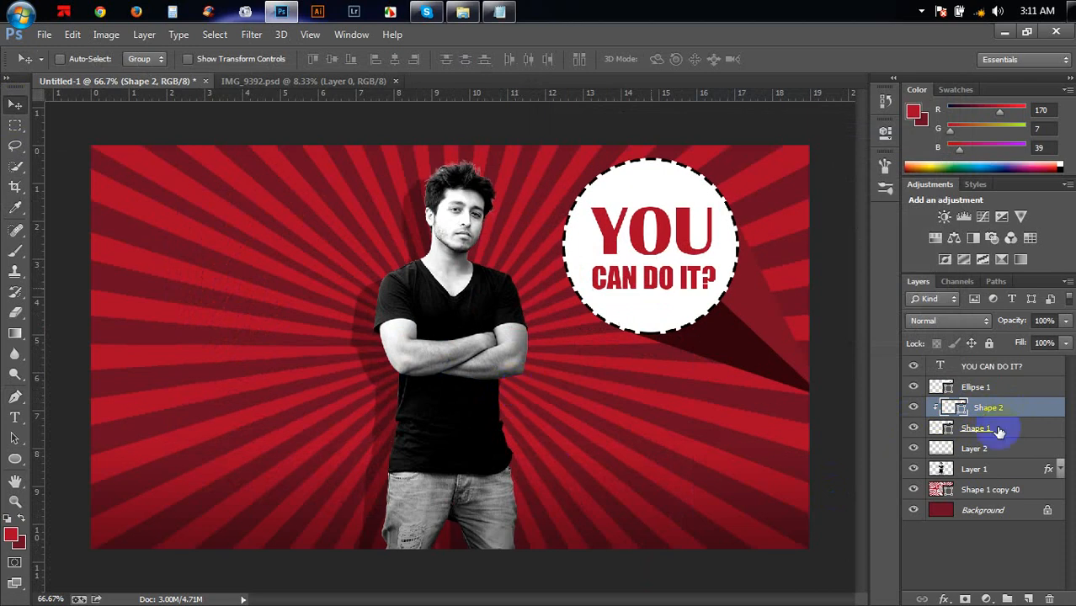
{"action": "left_click", "coordinate": [1002, 367]}
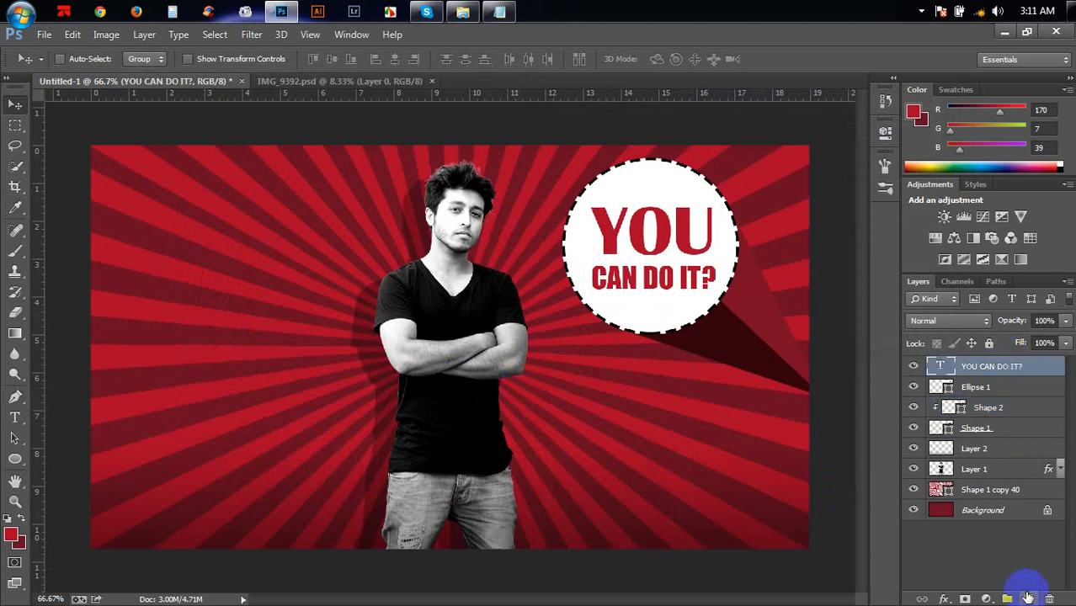
{"action": "key", "text": "ctrl+alt+shift+e"}
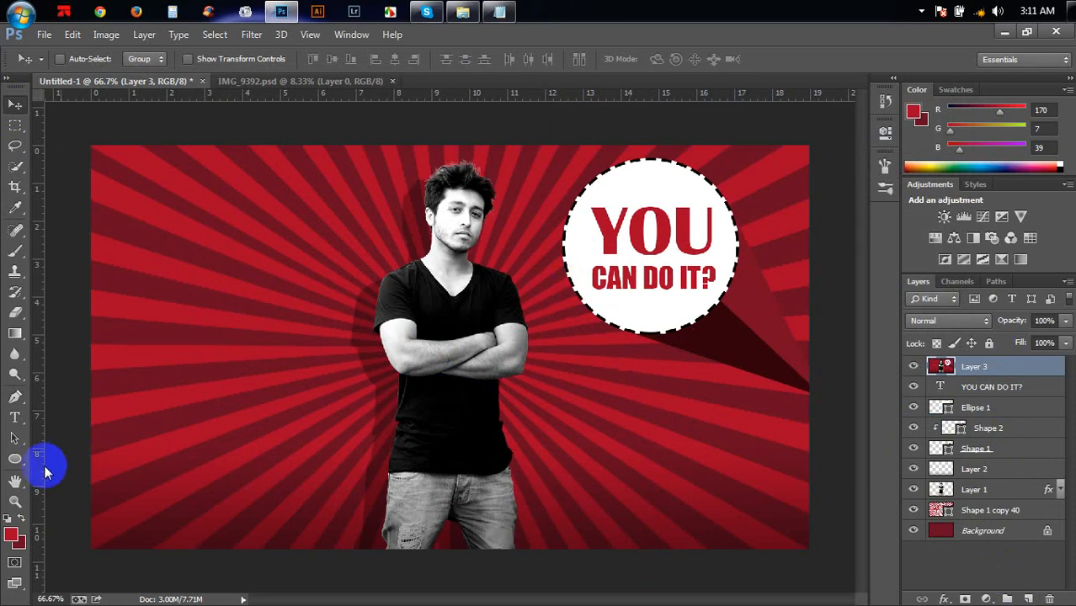
Add a 19 pt Impact credit line reading "EDIT BY" plus the editor's name, placed in the canvas's upper-left area.
{"action": "left_click", "coordinate": [14, 417]}
{"action": "left_click", "coordinate": [109, 465]}
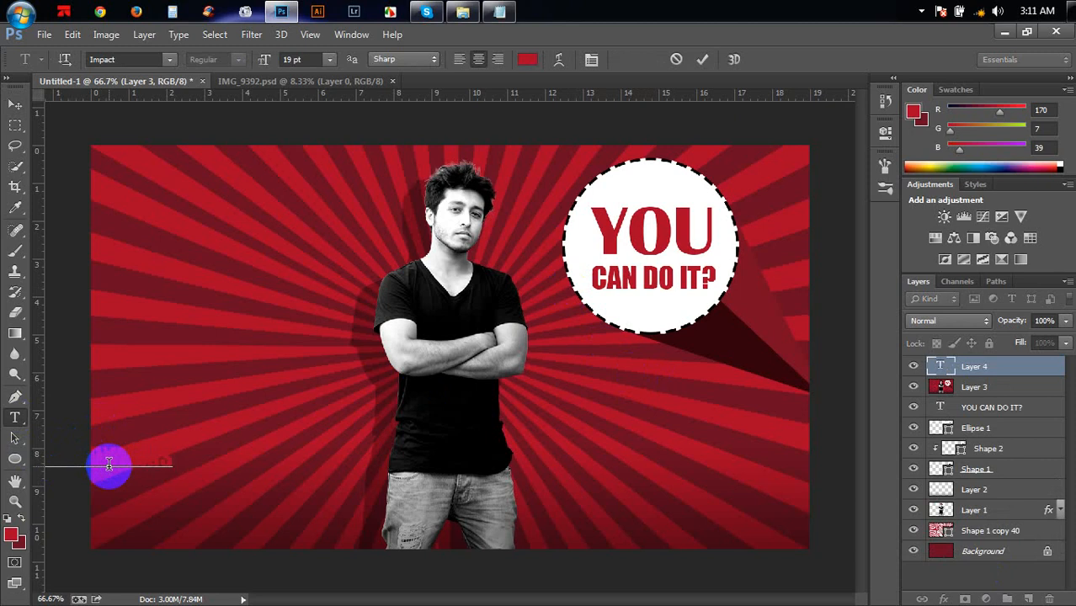
{"action": "key", "text": "ctrl+a"}
{"action": "left_click_drag", "start_coordinate": [312, 480], "coordinate": [428, 215]}
Set the credit line's text colour to white ffffff.
{"action": "left_click", "coordinate": [527, 60]}
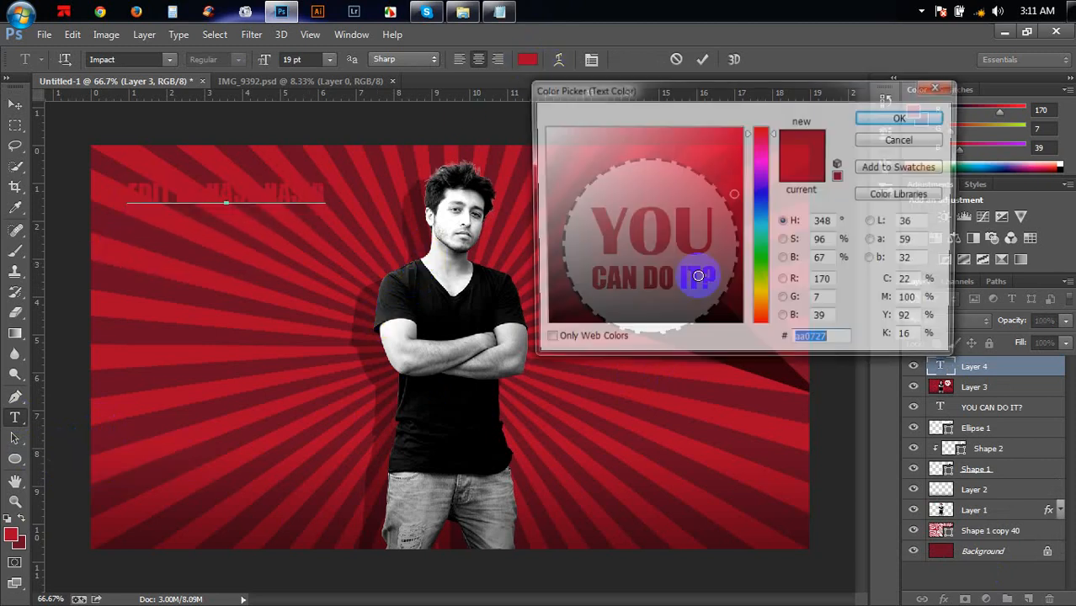
{"action": "left_click_drag", "start_coordinate": [636, 90], "coordinate": [751, 290]}
{"action": "left_click_drag", "start_coordinate": [460, 264], "coordinate": [739, 252]}
{"action": "left_click", "coordinate": [1006, 319]}
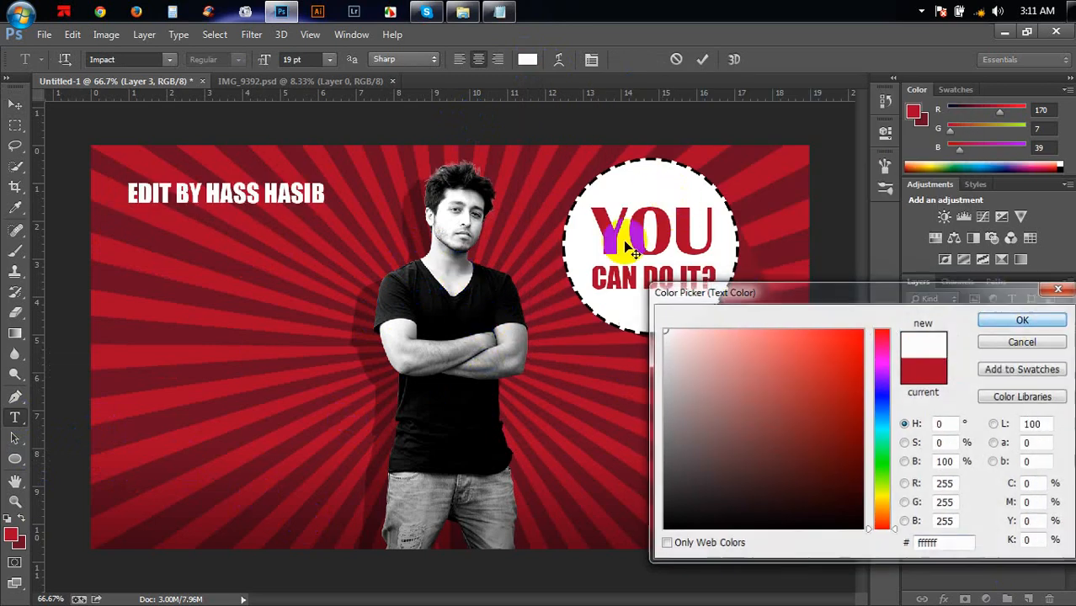
Move the credit line above YOU in the white circle, left-aligned at 18 pt in black 000000.
{"action": "mouse_move", "coordinate": [264, 60]}
{"action": "left_mouse_down"}
{"action": "mouse_move", "coordinate": [247, 51]}
{"action": "mouse_move", "coordinate": [256, 56]}
{"action": "left_mouse_up"}
{"action": "left_click", "coordinate": [458, 60]}
{"action": "left_click_drag", "start_coordinate": [360, 222], "coordinate": [756, 272]}
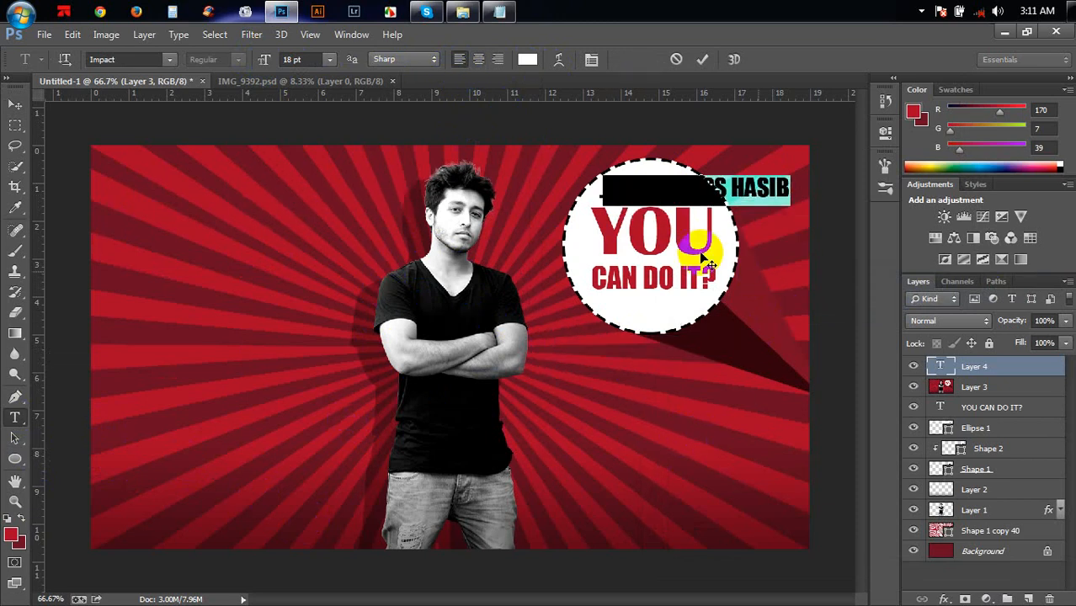
{"action": "left_click", "coordinate": [528, 60]}
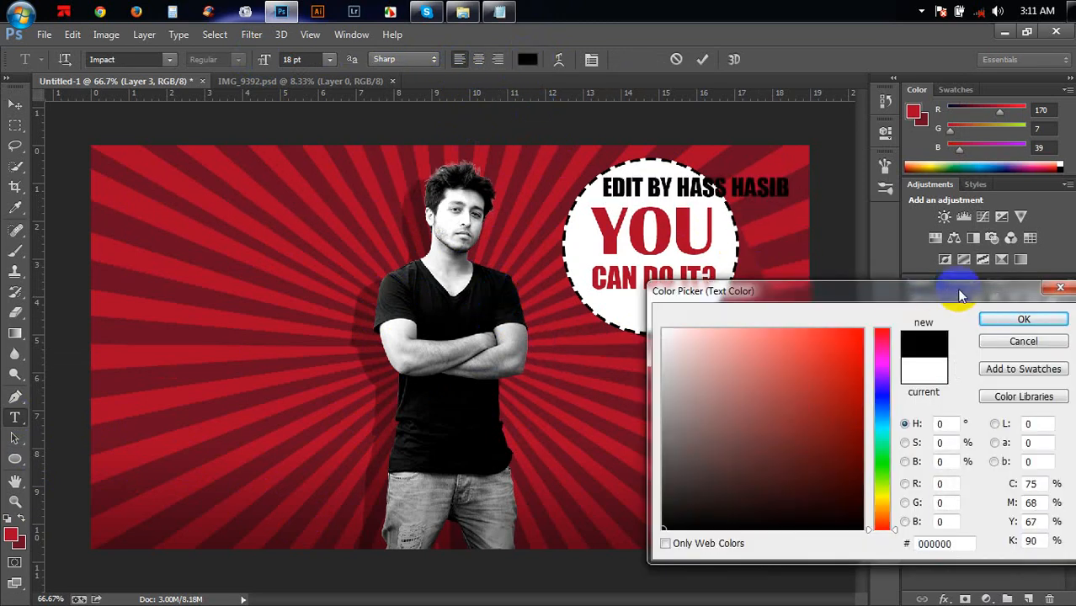
{"action": "left_click", "coordinate": [1024, 319]}
Change the credit line's font to Kalinga Bold at 7 pt.
{"action": "left_click", "coordinate": [169, 60]}
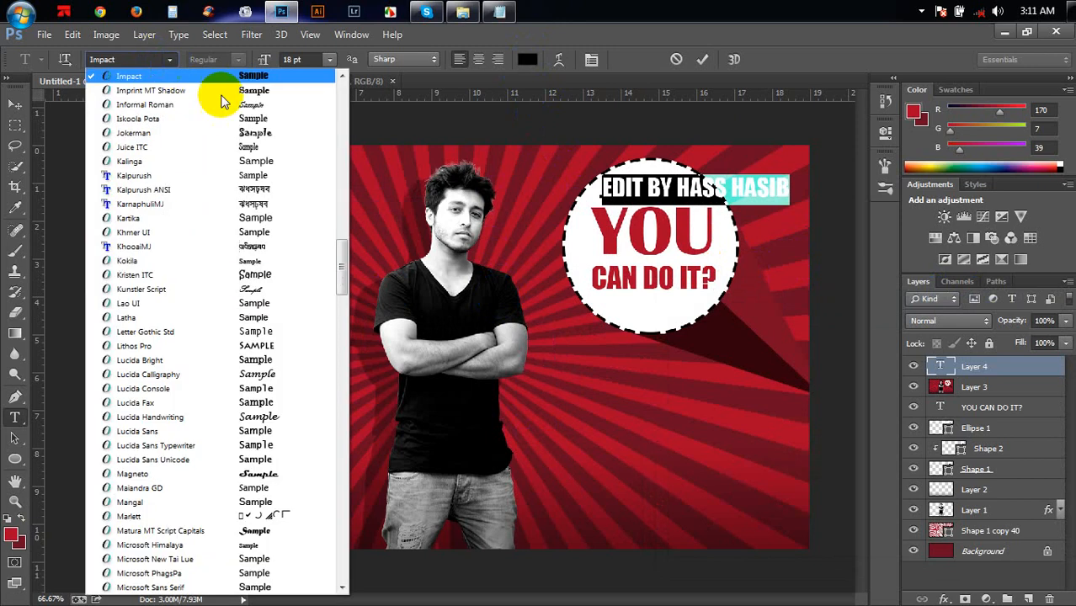
{"action": "left_click", "coordinate": [221, 92]}
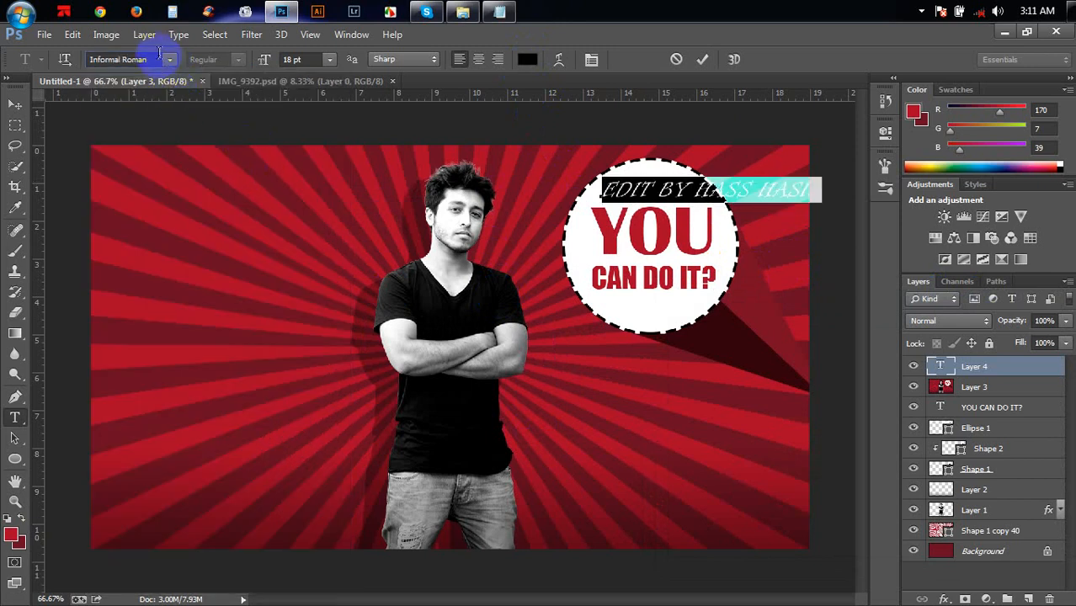
{"action": "left_click", "coordinate": [169, 59]}
{"action": "left_click", "coordinate": [205, 133]}
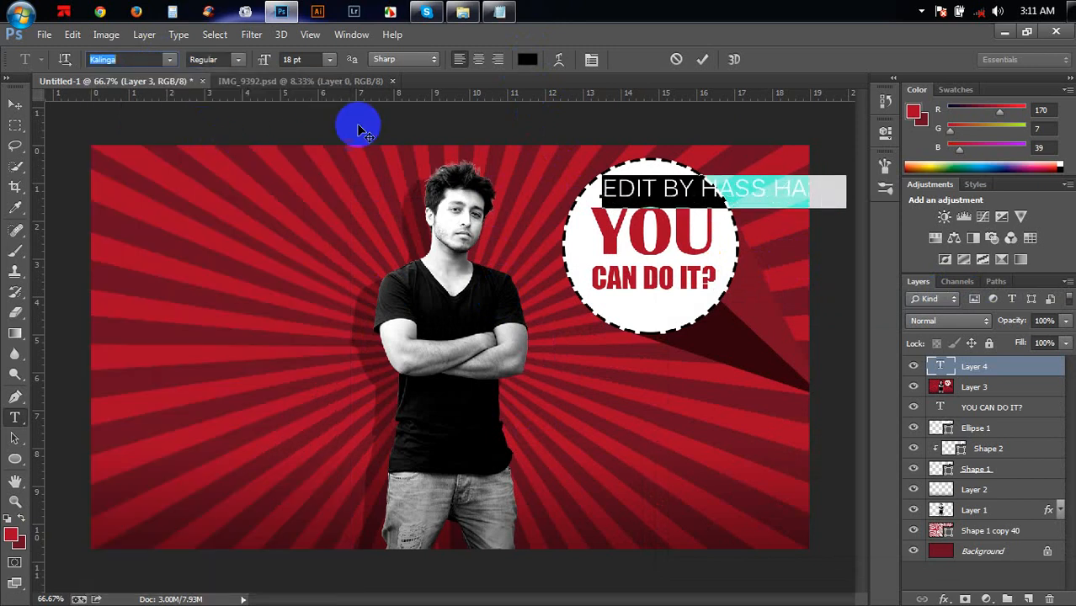
{"action": "left_click", "coordinate": [241, 59]}
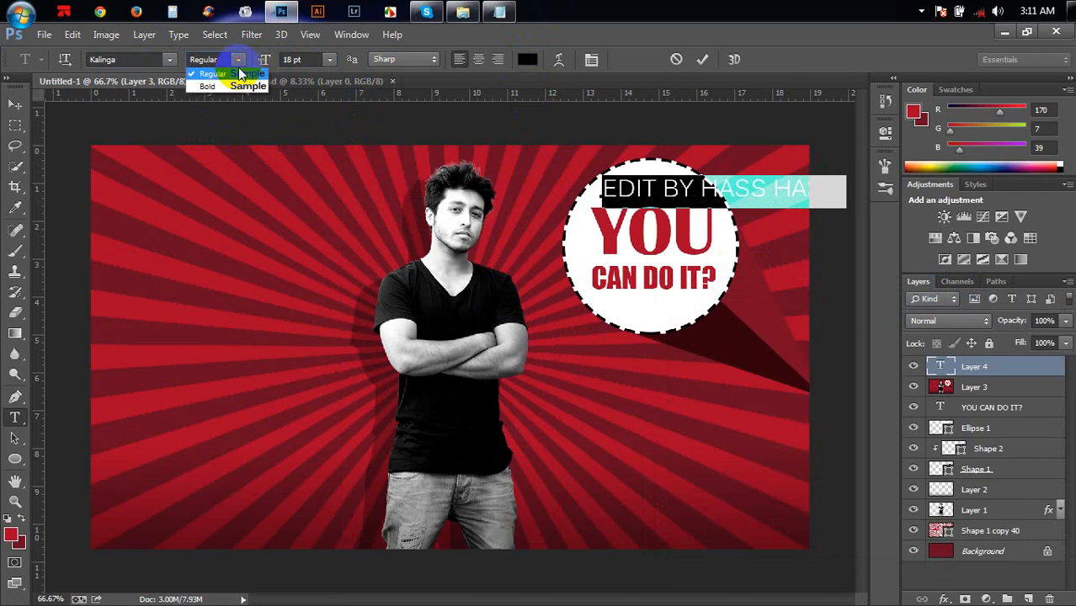
{"action": "left_click", "coordinate": [239, 86]}
{"action": "left_click_drag", "start_coordinate": [266, 66], "coordinate": [255, 66]}
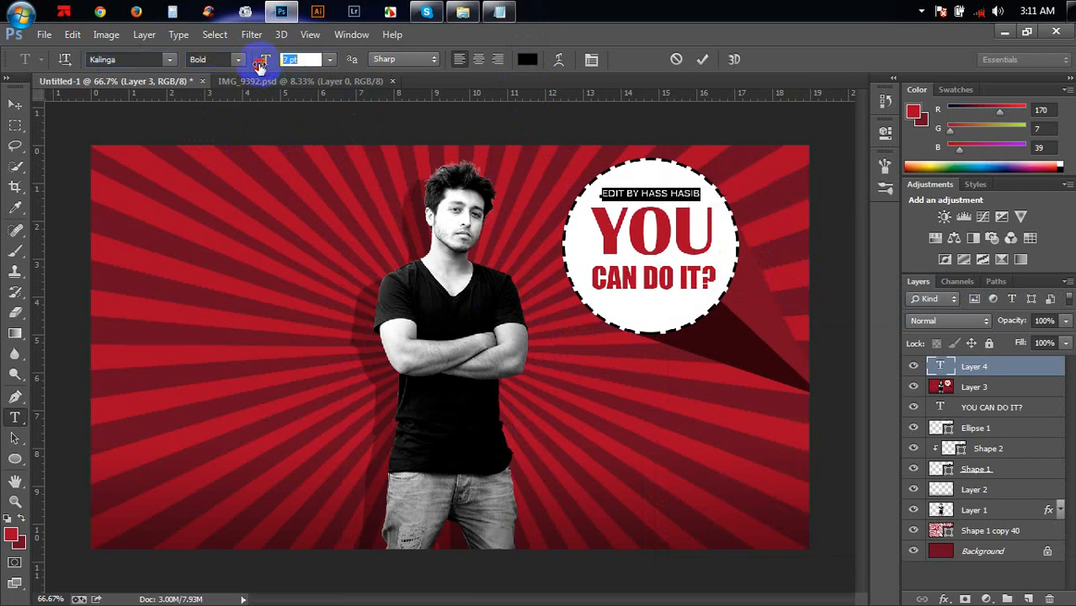
{"action": "left_click", "coordinate": [702, 59]}
Scale the credit line up to match the width of the word YOU beneath it.
{"action": "left_click", "coordinate": [16, 104]}
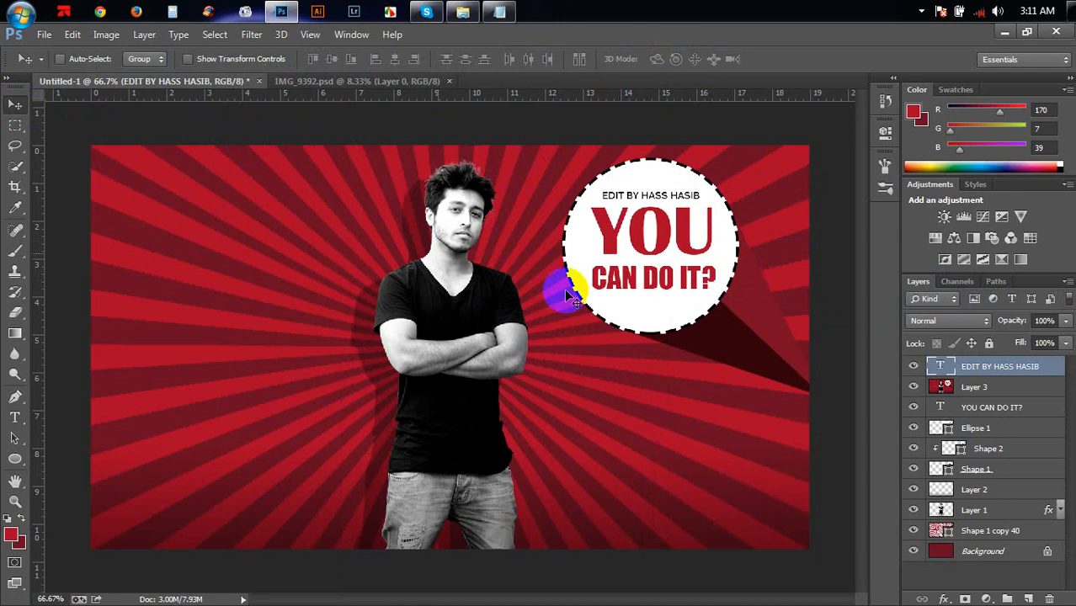
{"action": "key", "text": "ctrl+t"}
{"action": "left_click_drag", "start_coordinate": [696, 209], "coordinate": [721, 193]}
{"action": "key", "text": "Return"}
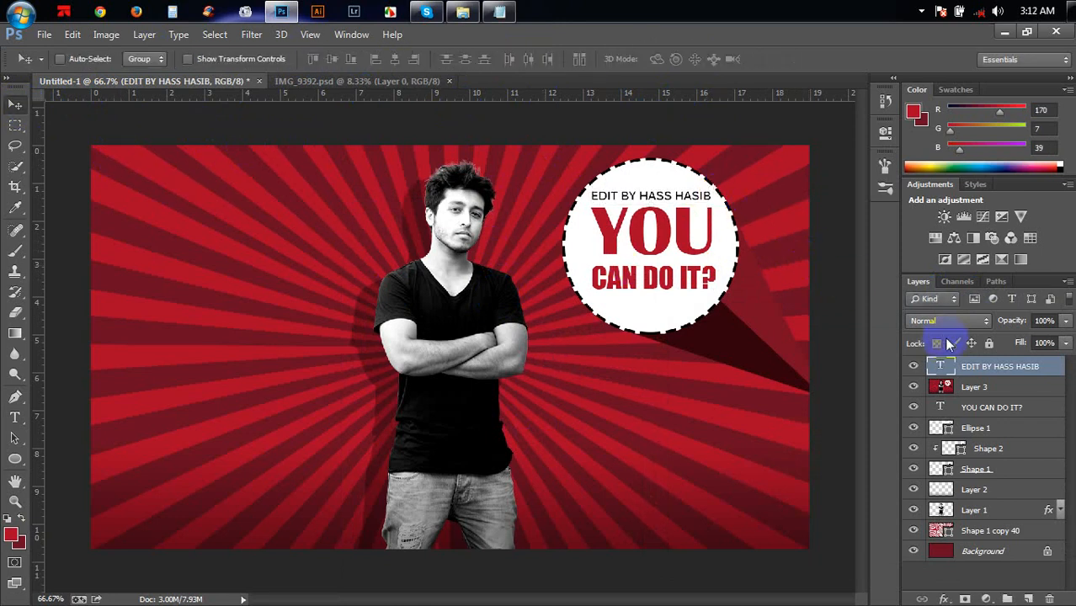
Recolour the credit line dark red 6b0c22, sampled from a dark sunburst ray.
{"action": "double_click", "coordinate": [932, 366]}
{"action": "left_click", "coordinate": [527, 58]}
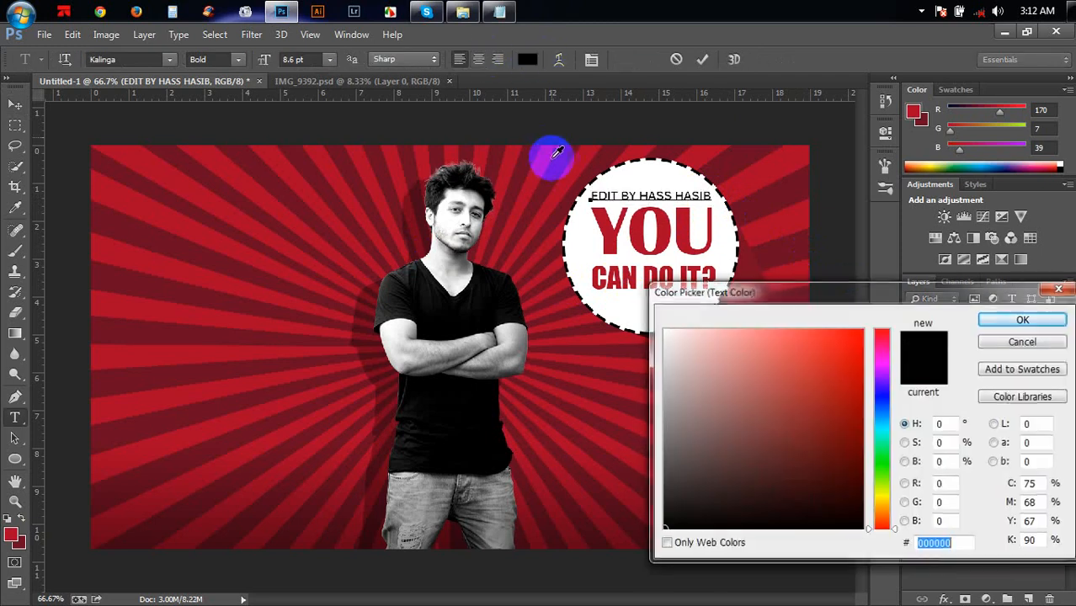
{"action": "left_click", "coordinate": [558, 168]}
{"action": "left_click", "coordinate": [557, 159]}
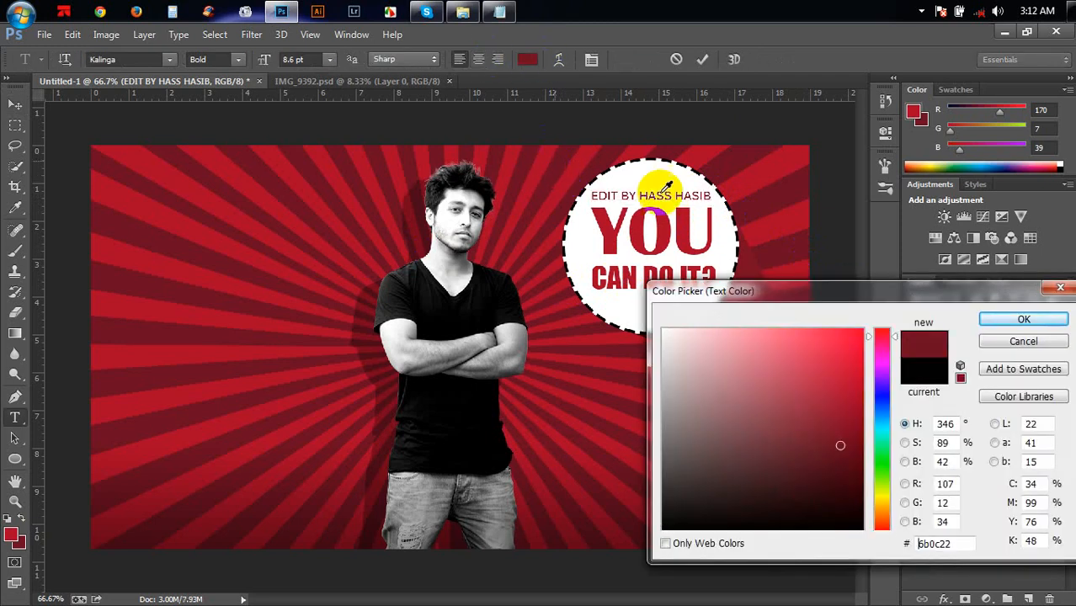
{"action": "left_click", "coordinate": [1062, 325]}
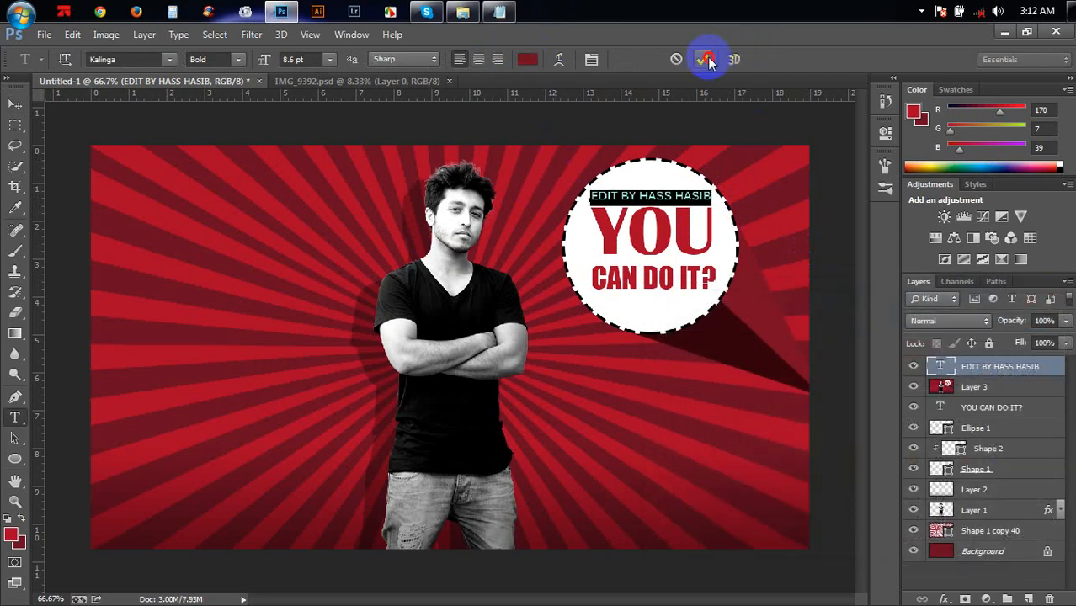
{"action": "left_click", "coordinate": [707, 60]}
{"action": "key", "text": "v"}
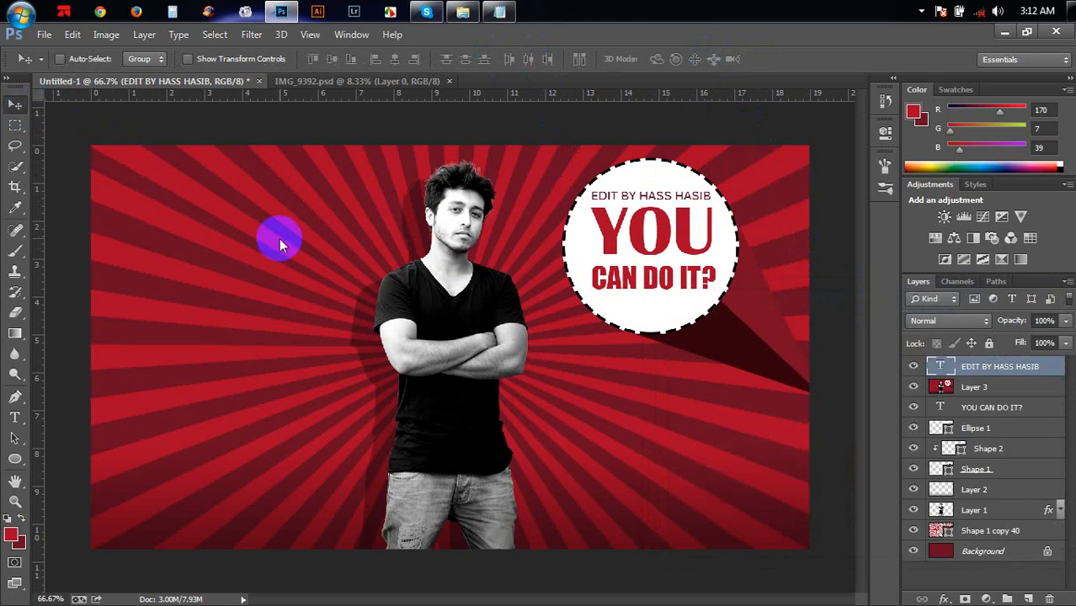
Save the document as a Photoshop file named Wallpaper on the Media (E:) drive.
{"action": "key", "text": "ctrl+s"}
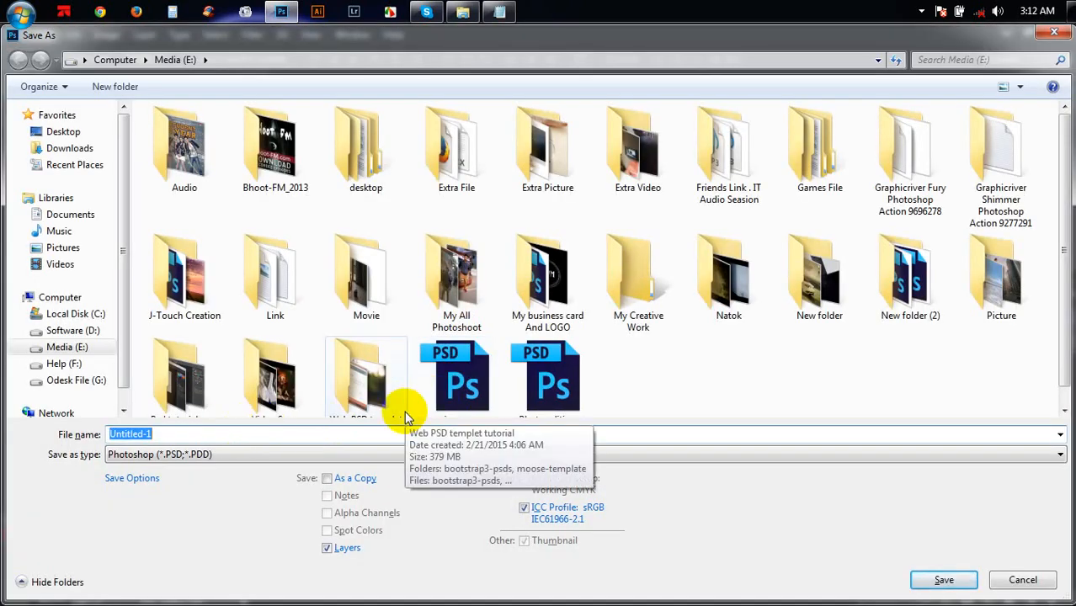
{"action": "type", "text": "Wallpaper"}
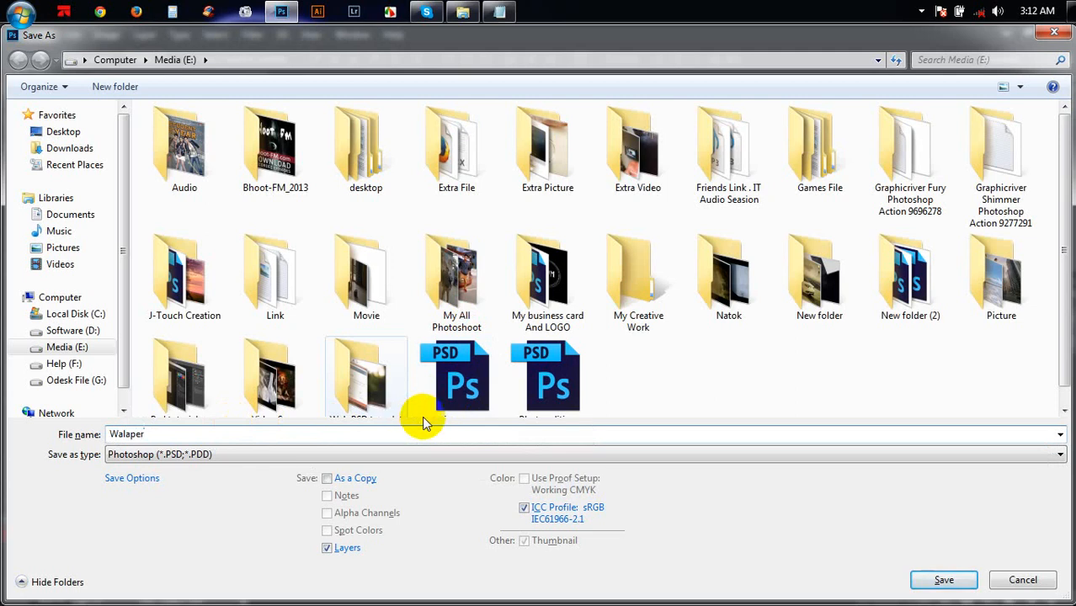
{"action": "left_click", "coordinate": [126, 434]}
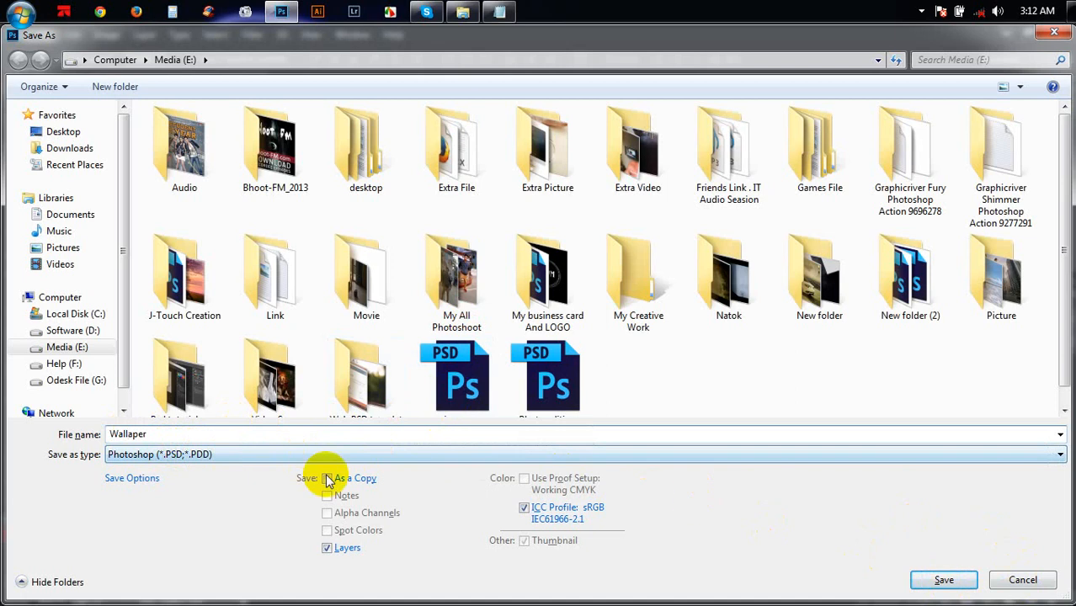
{"action": "key", "text": "Delete"}
{"action": "type", "text": "l"}
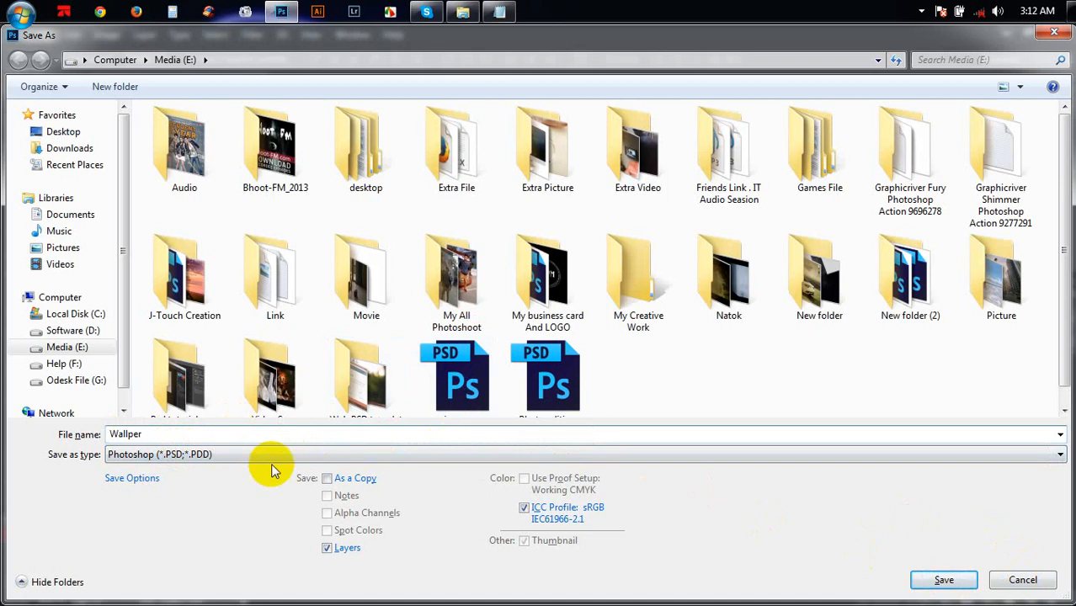
{"action": "type", "text": "pa"}
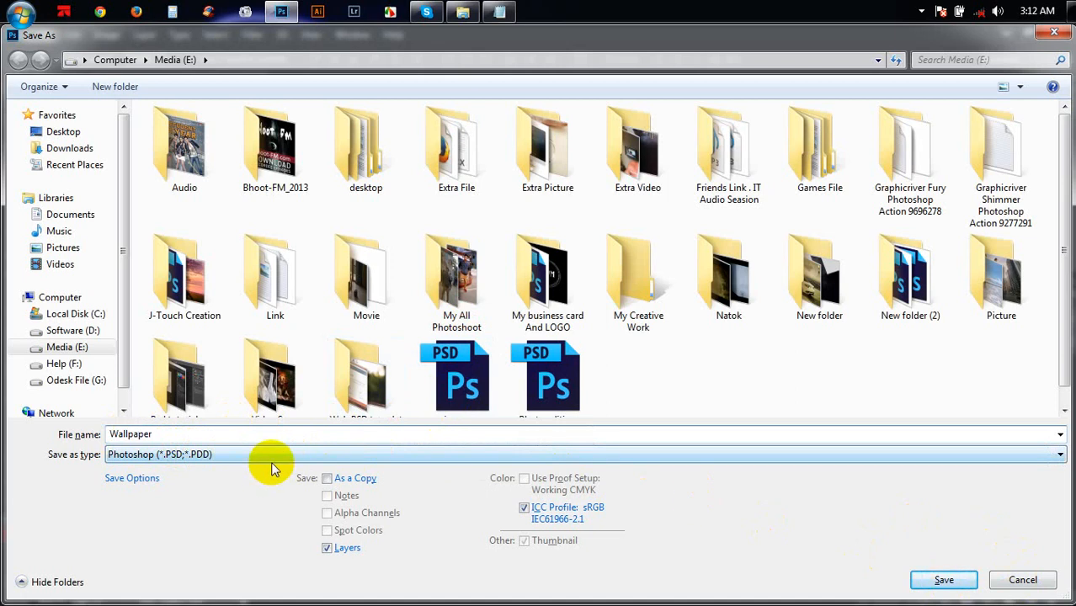
{"action": "left_click", "coordinate": [943, 579]}
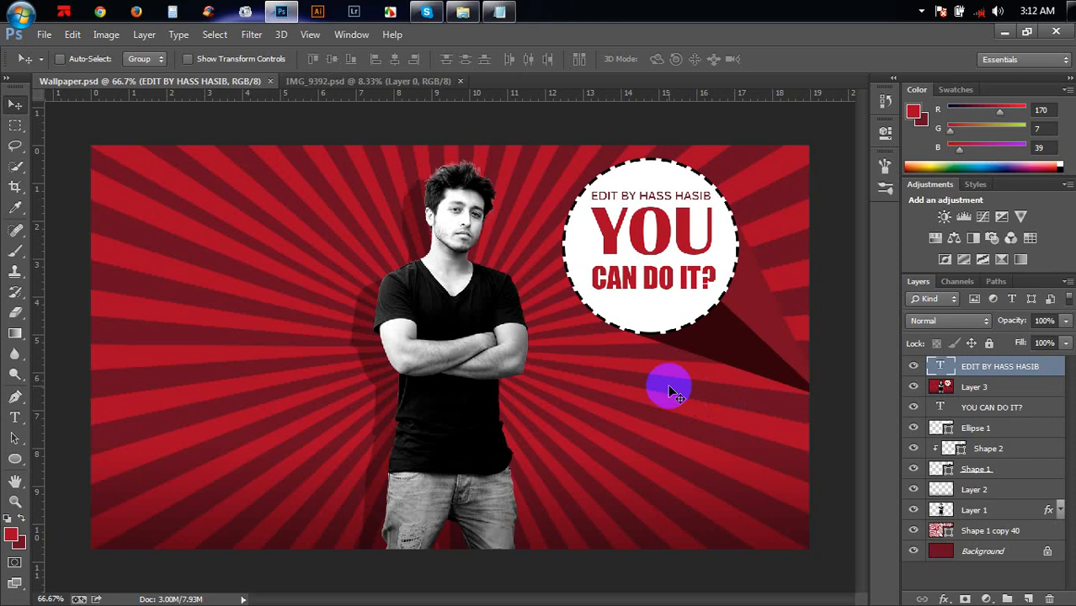
Examine the finished wallpaper full screen at 100% with the rulers hidden.
{"action": "key", "text": "ctrl+minus"}
{"action": "key", "text": "ctrl+plus"}
{"action": "key", "text": "ctrl+plus"}
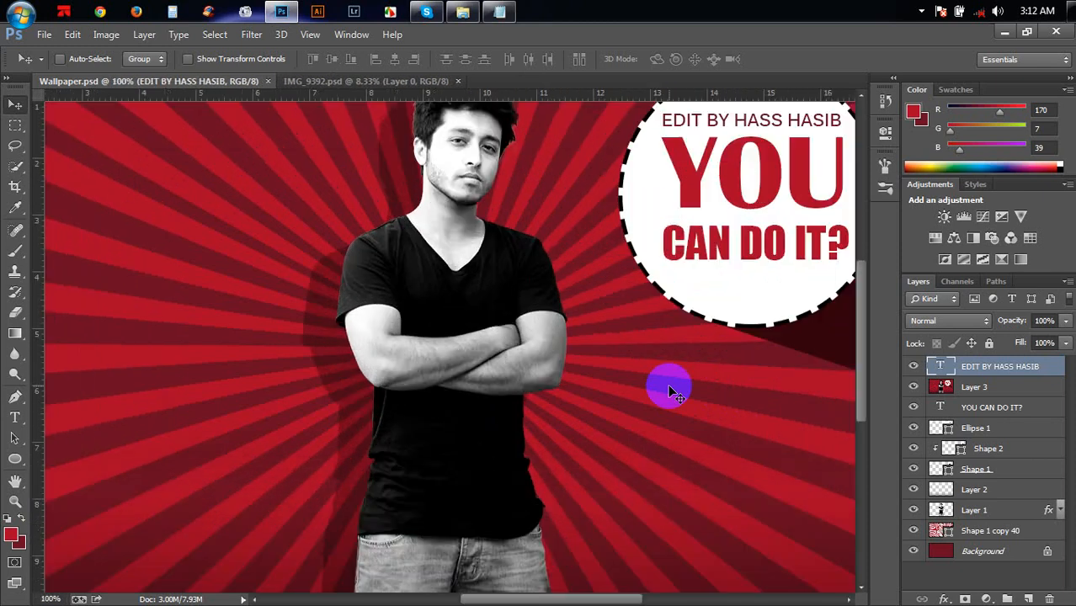
{"action": "key", "text": "ctrl+minus"}
{"action": "key", "text": "f"}
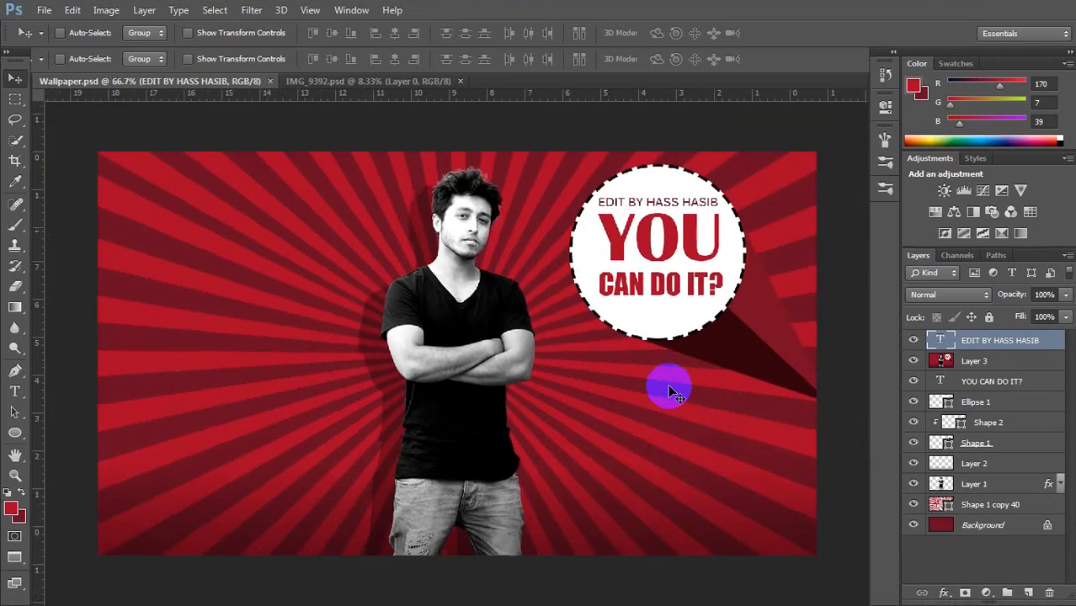
{"action": "key", "text": "f"}
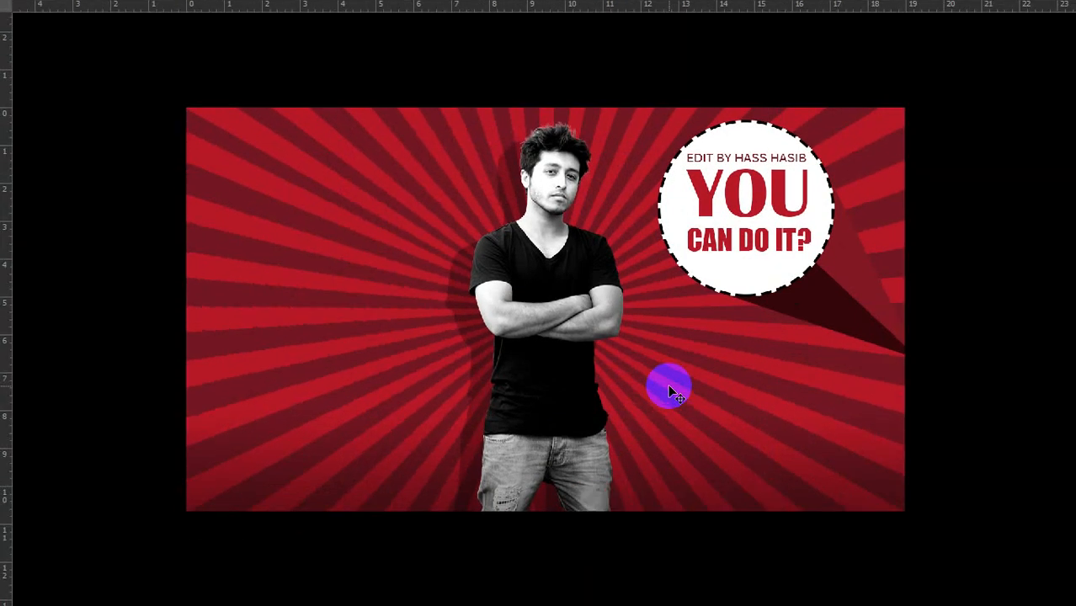
{"action": "key", "text": "ctrl+r"}
{"action": "key", "text": "ctrl+plus"}
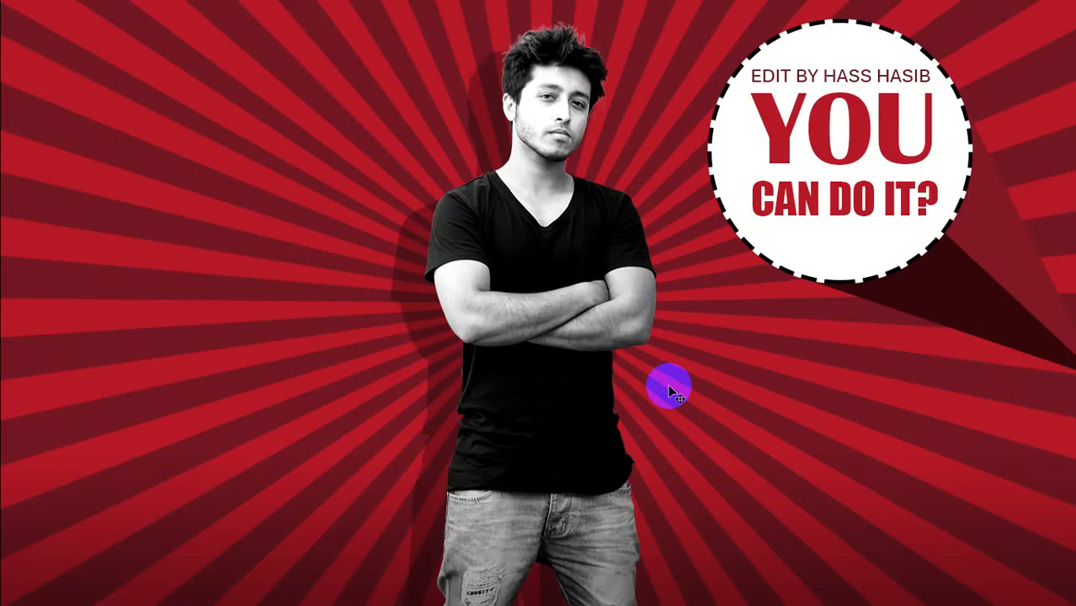
{"action": "scroll", "coordinate": [667, 384], "scroll_direction": "up", "scroll_amount": 3}
{"action": "scroll", "coordinate": [667, 384], "scroll_direction": "down", "scroll_amount": 5}
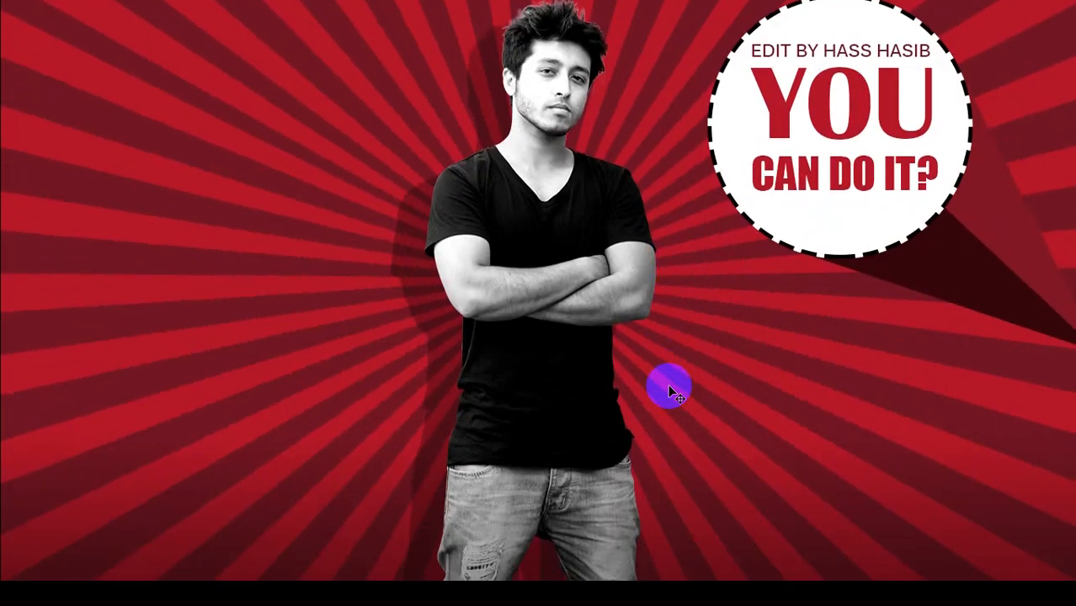